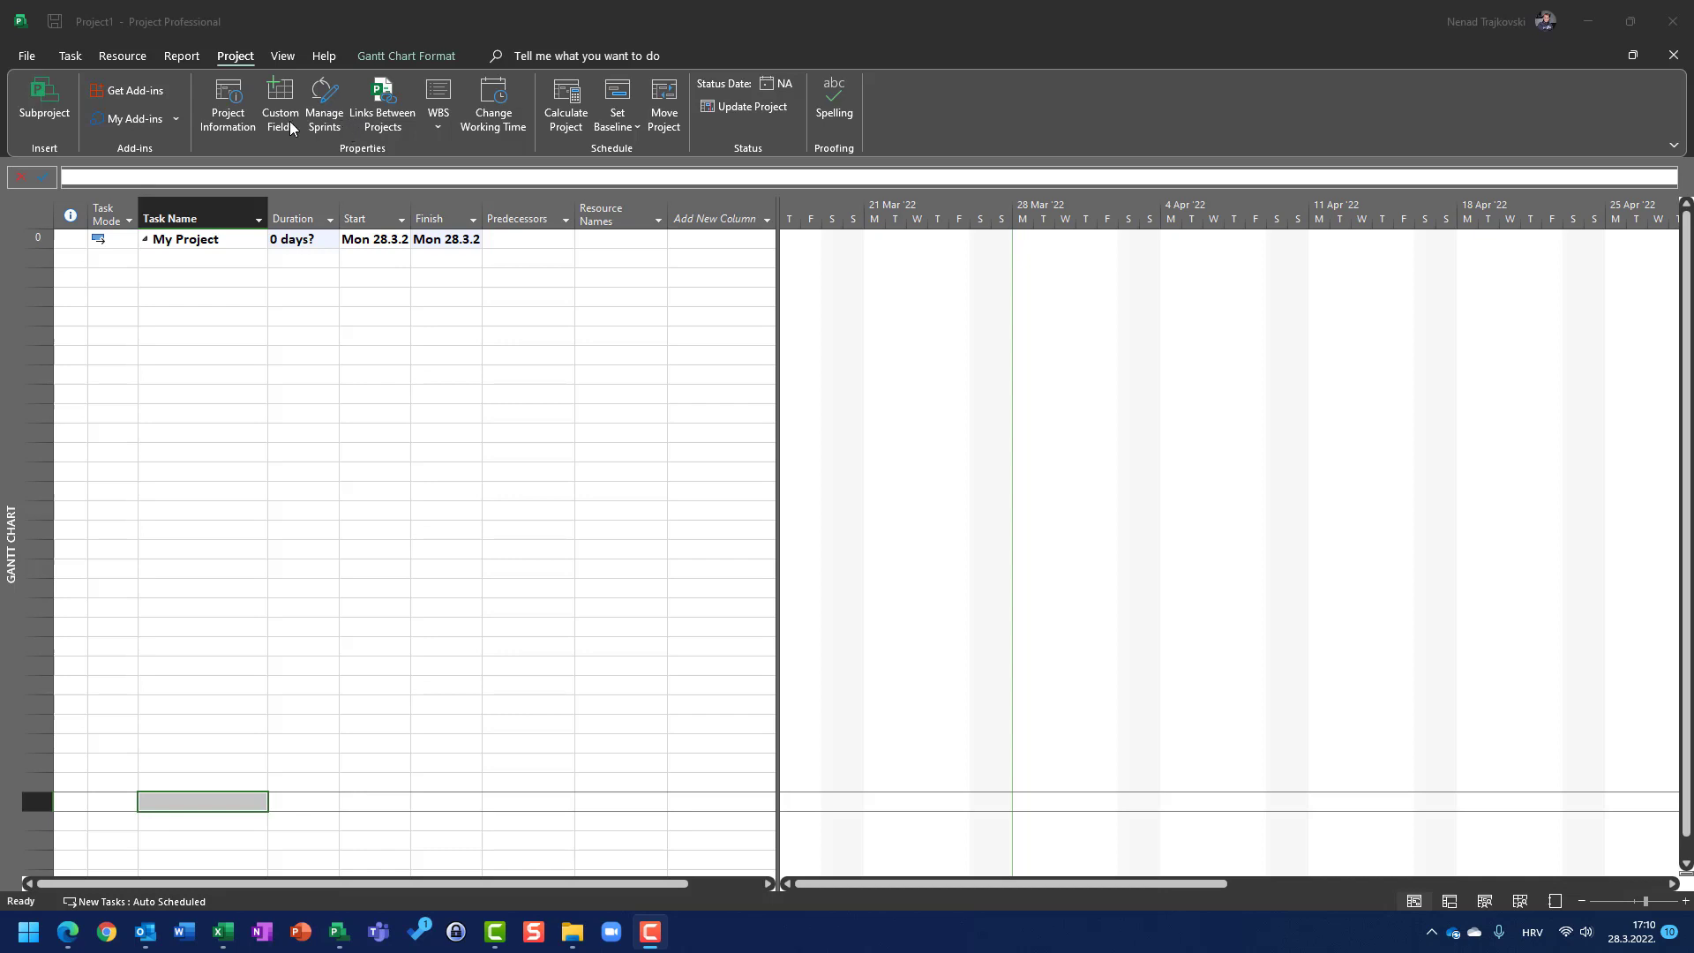
Step: Review the default start and end times in the project's scheduling options
{"action": "left_click", "coordinate": [32, 57]}
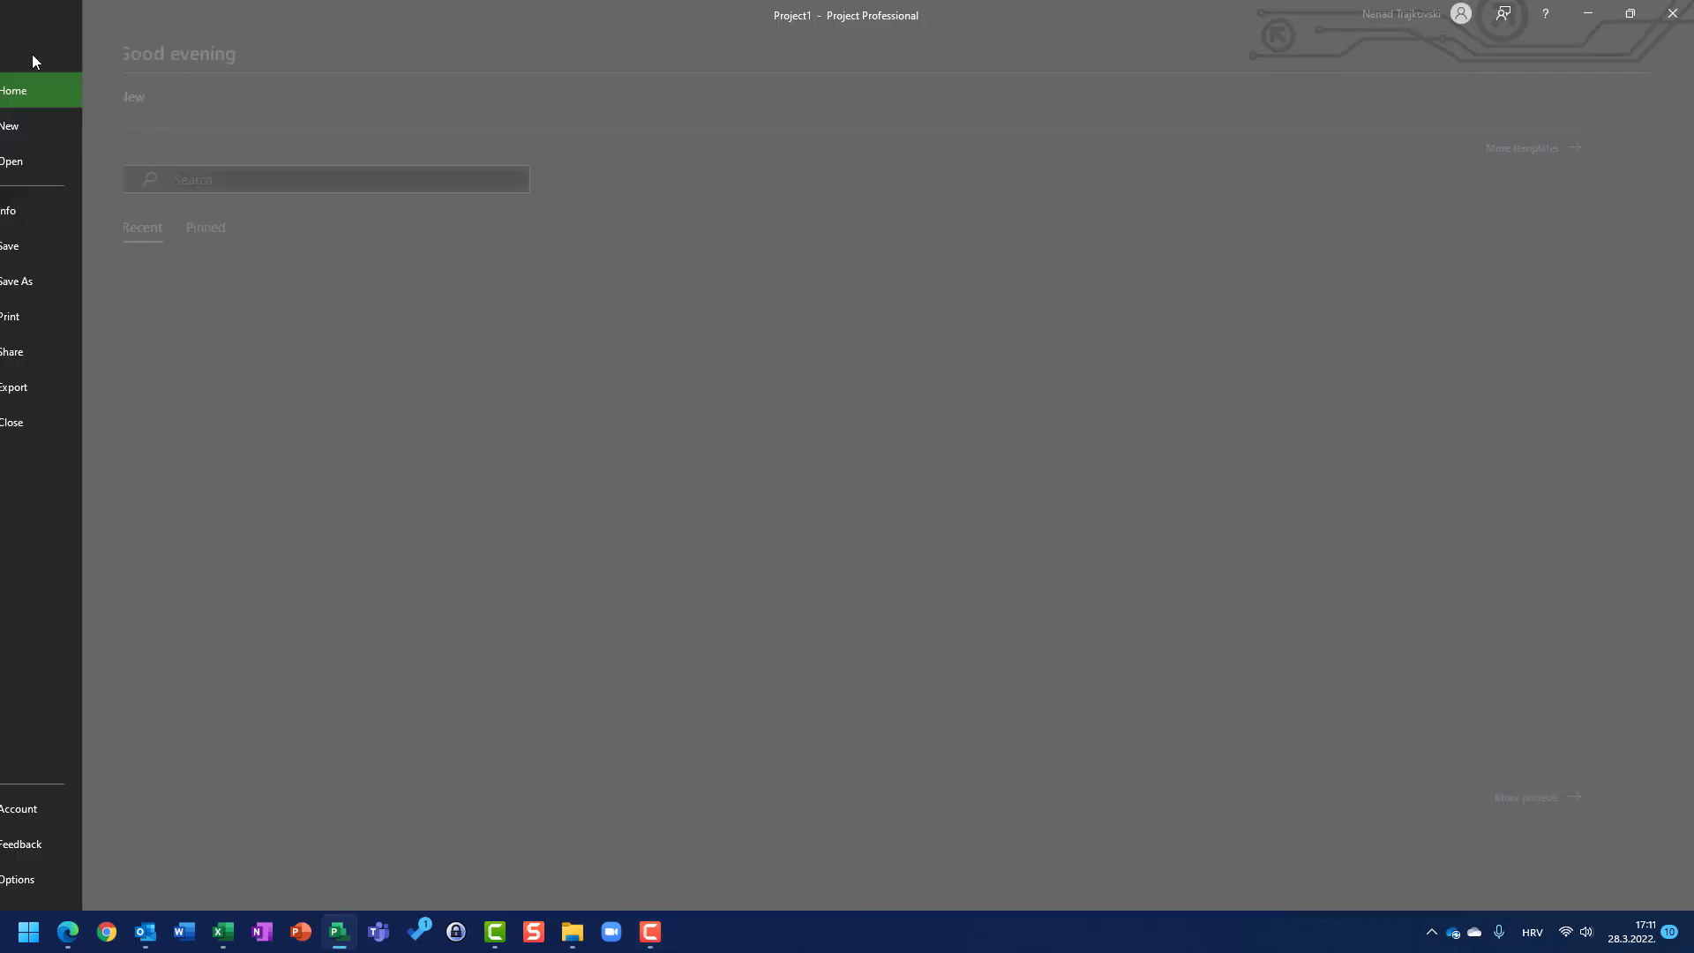
{"action": "left_click", "coordinate": [60, 883]}
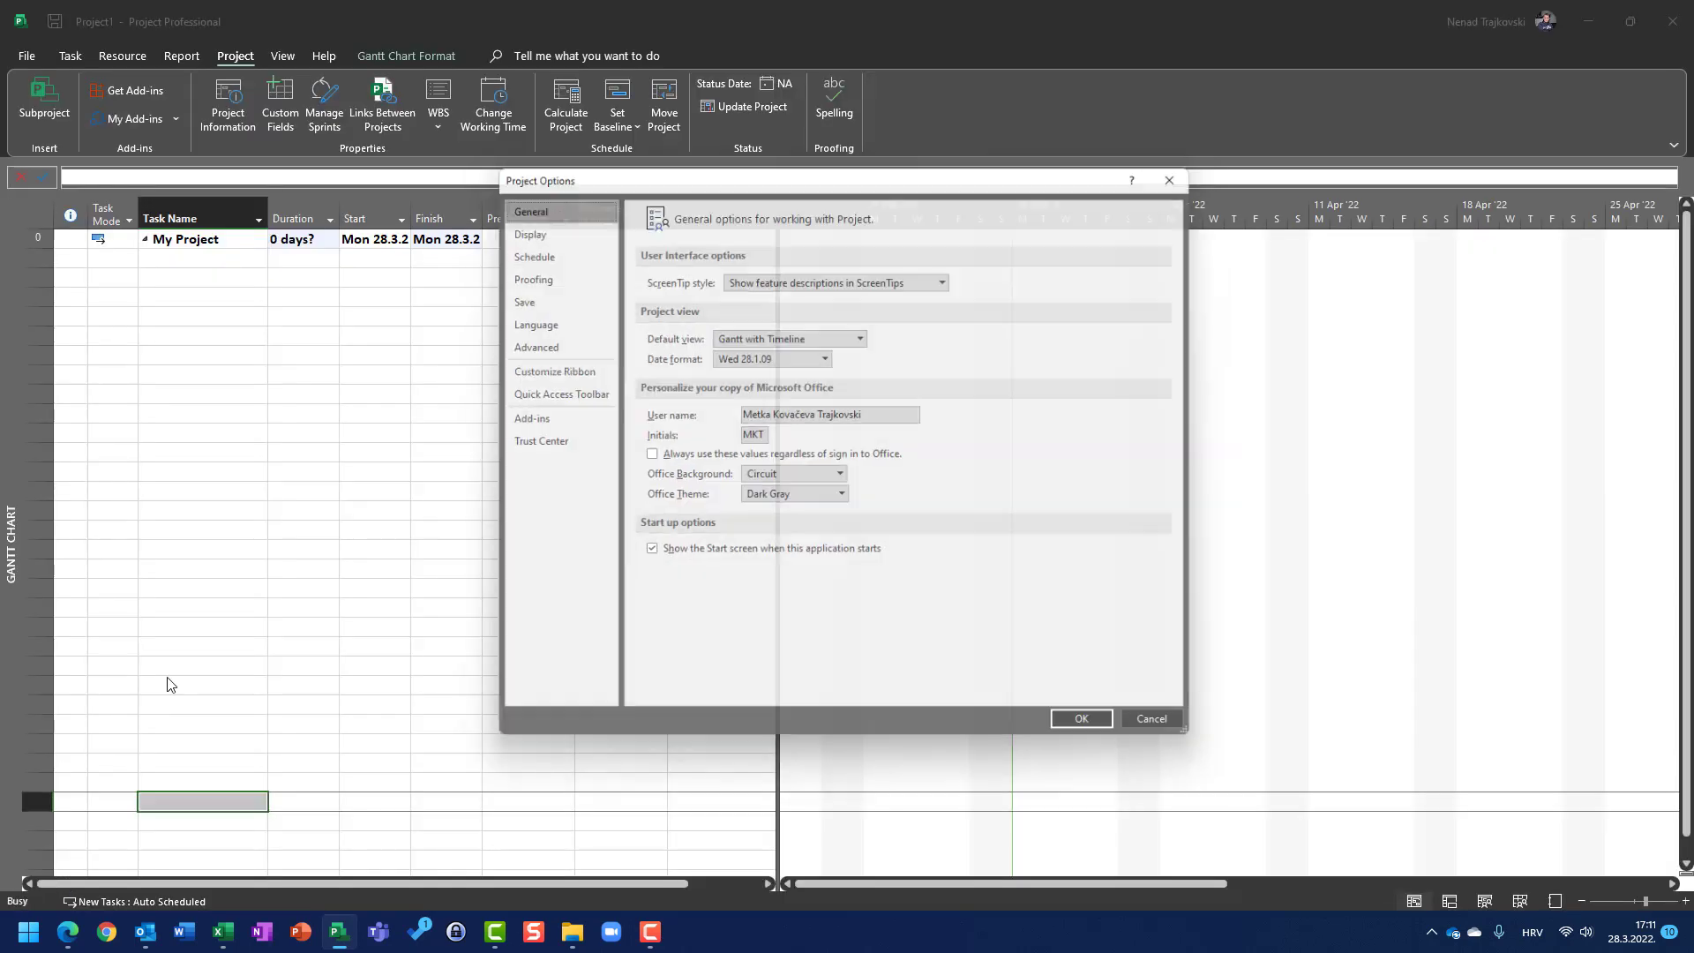
{"action": "left_click", "coordinate": [542, 252]}
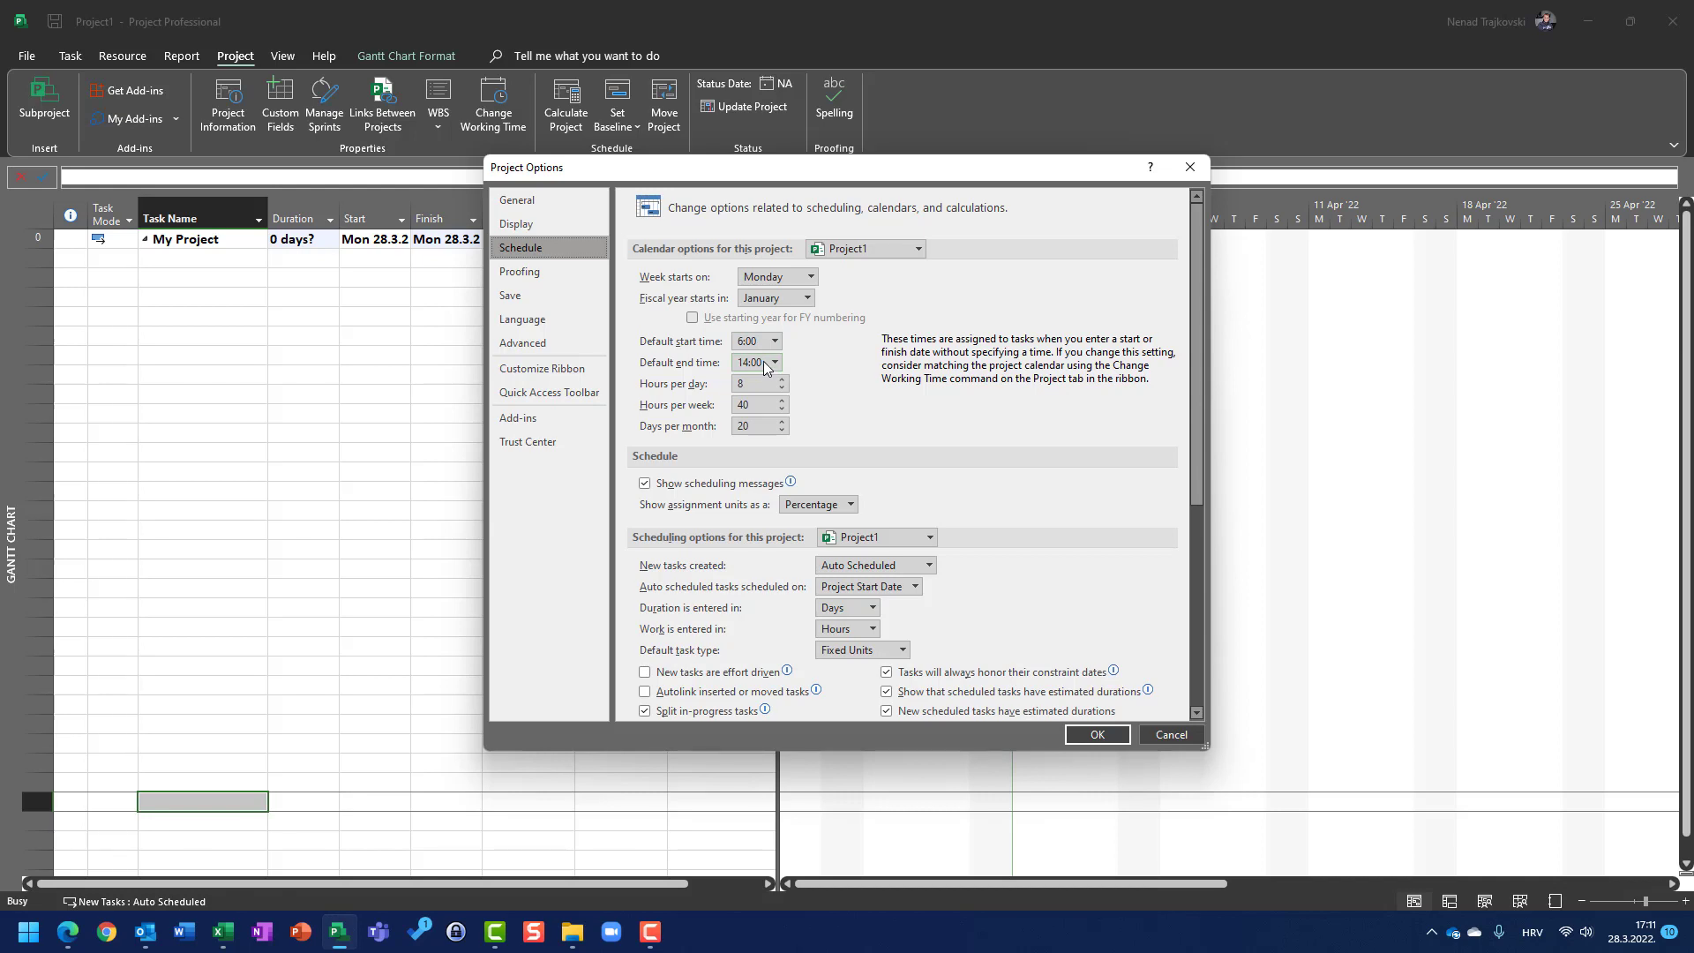
{"action": "left_click", "coordinate": [1097, 734]}
Step: Review the Monday to Friday working times of the default work week in the Standard calendar
{"action": "left_click", "coordinate": [503, 95]}
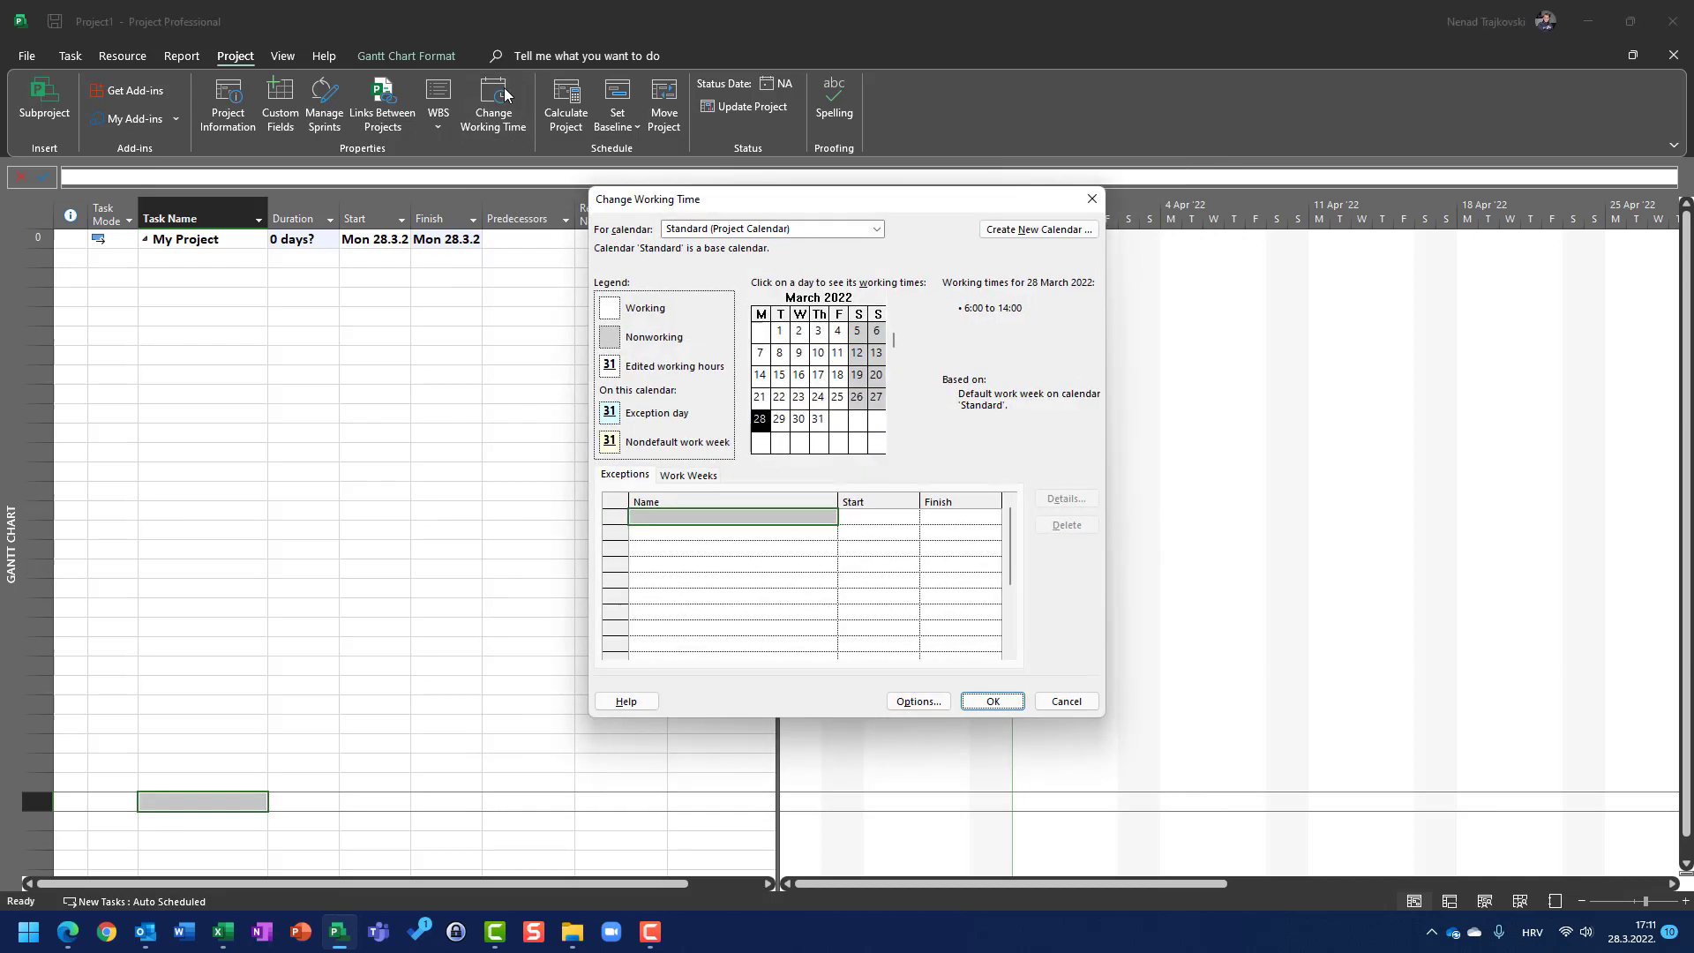
{"action": "left_click", "coordinate": [699, 475]}
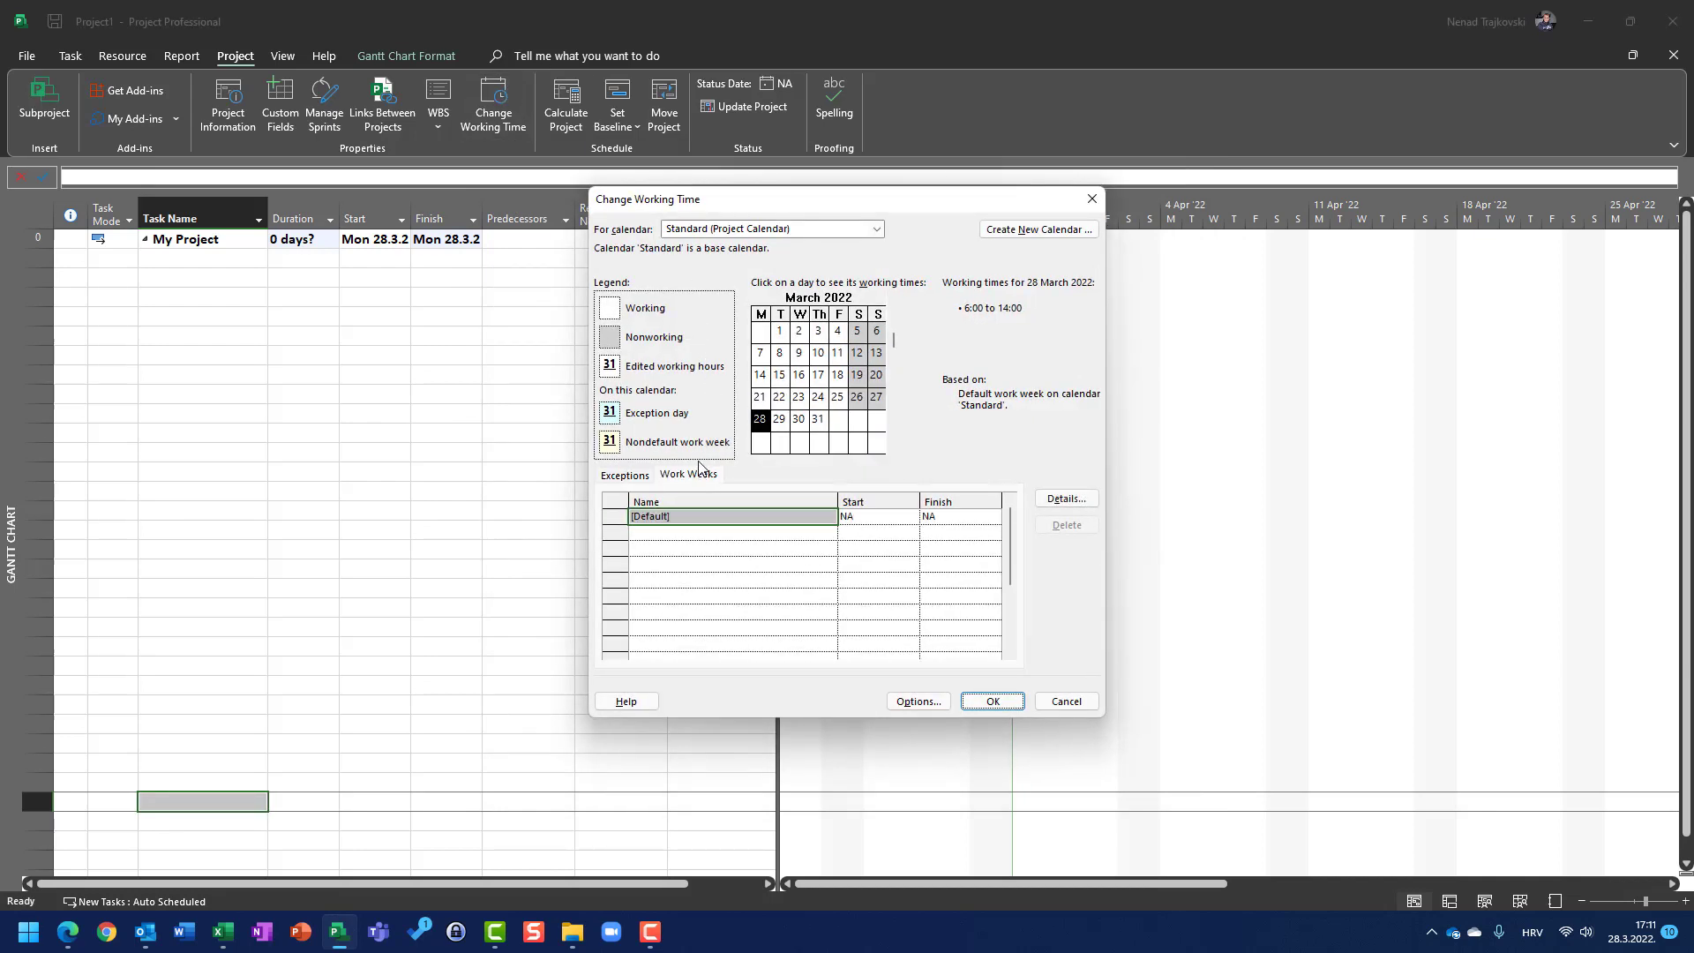
{"action": "left_click", "coordinate": [1066, 498]}
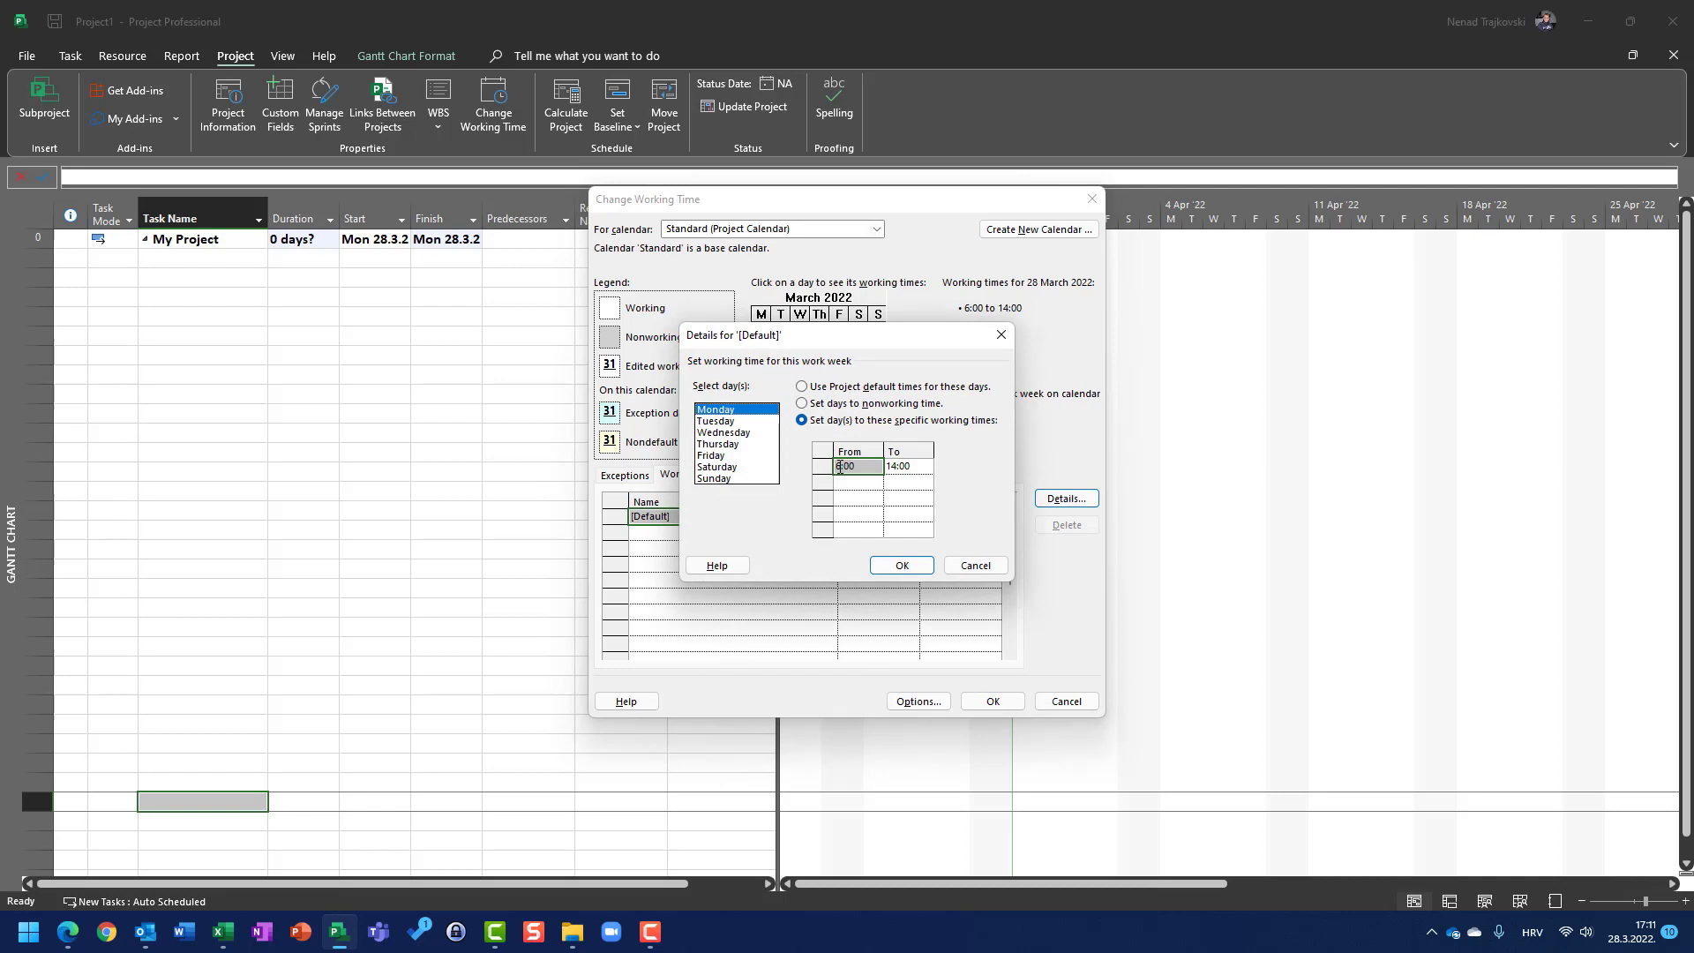
{"action": "left_click", "coordinate": [722, 455]}
{"action": "left_click", "coordinate": [731, 411]}
{"action": "key", "text": "shift+Down"}
{"action": "key", "text": "shift+Down"}
{"action": "key", "text": "shift+Down"}
{"action": "key", "text": "shift+Down"}
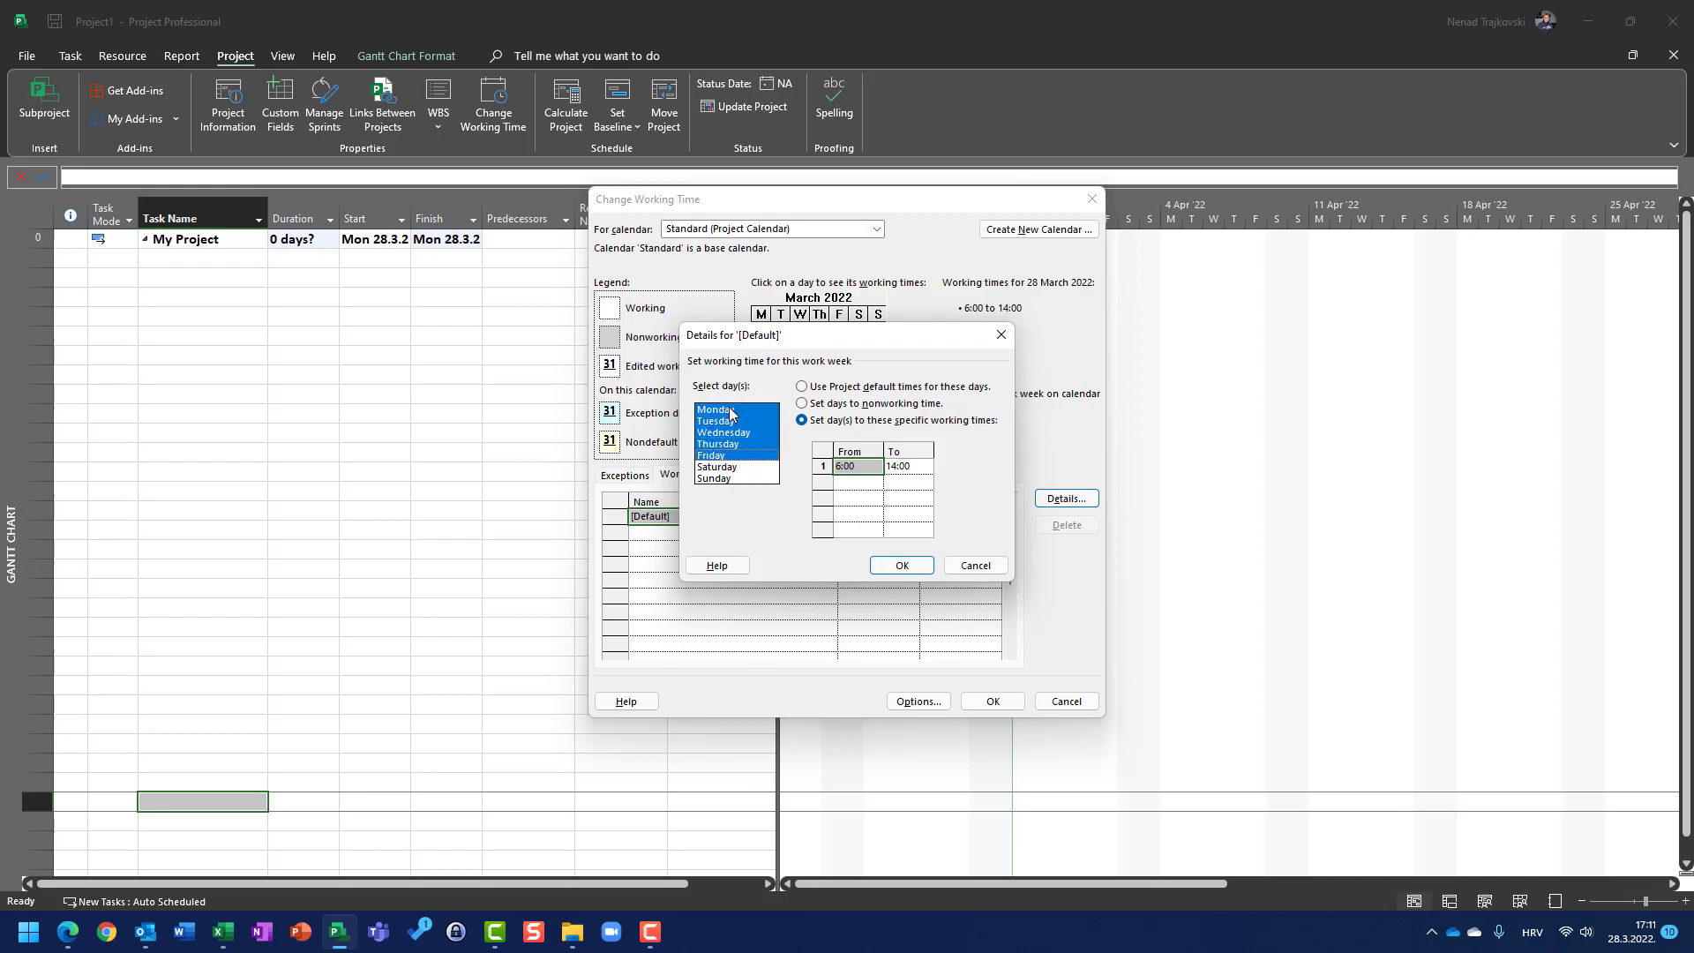
{"action": "left_click", "coordinate": [901, 569]}
{"action": "left_click", "coordinate": [987, 702]}
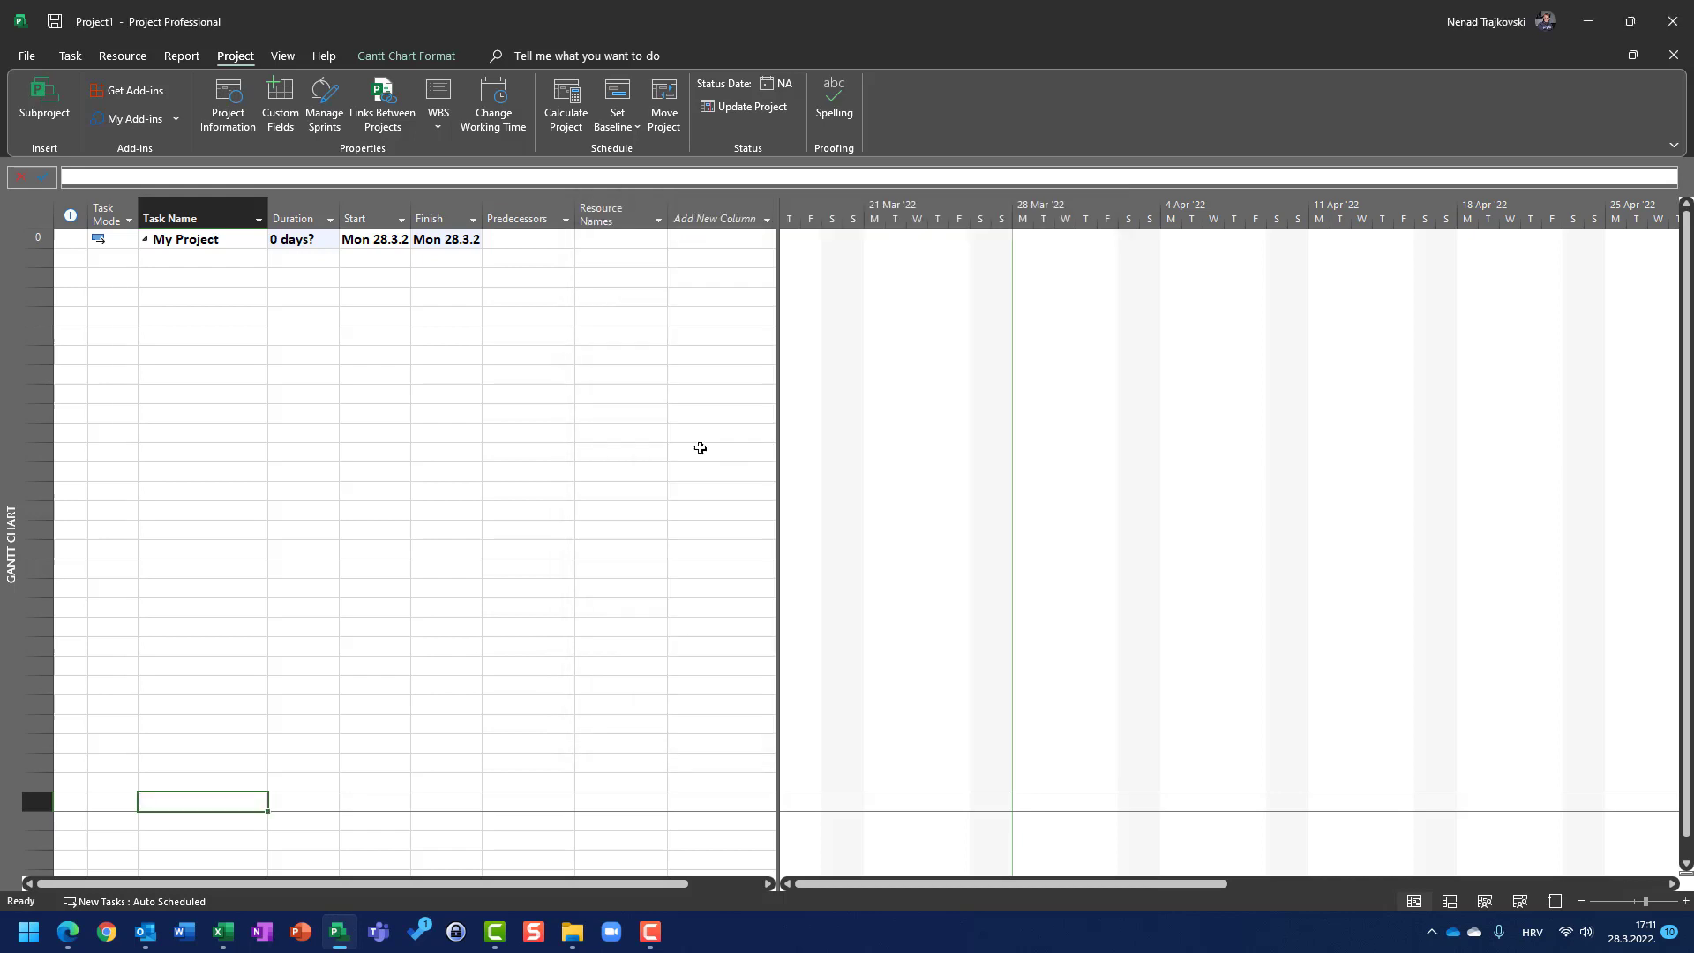
Step: Add a task named My First Task below the project summary task
{"action": "left_click", "coordinate": [166, 256]}
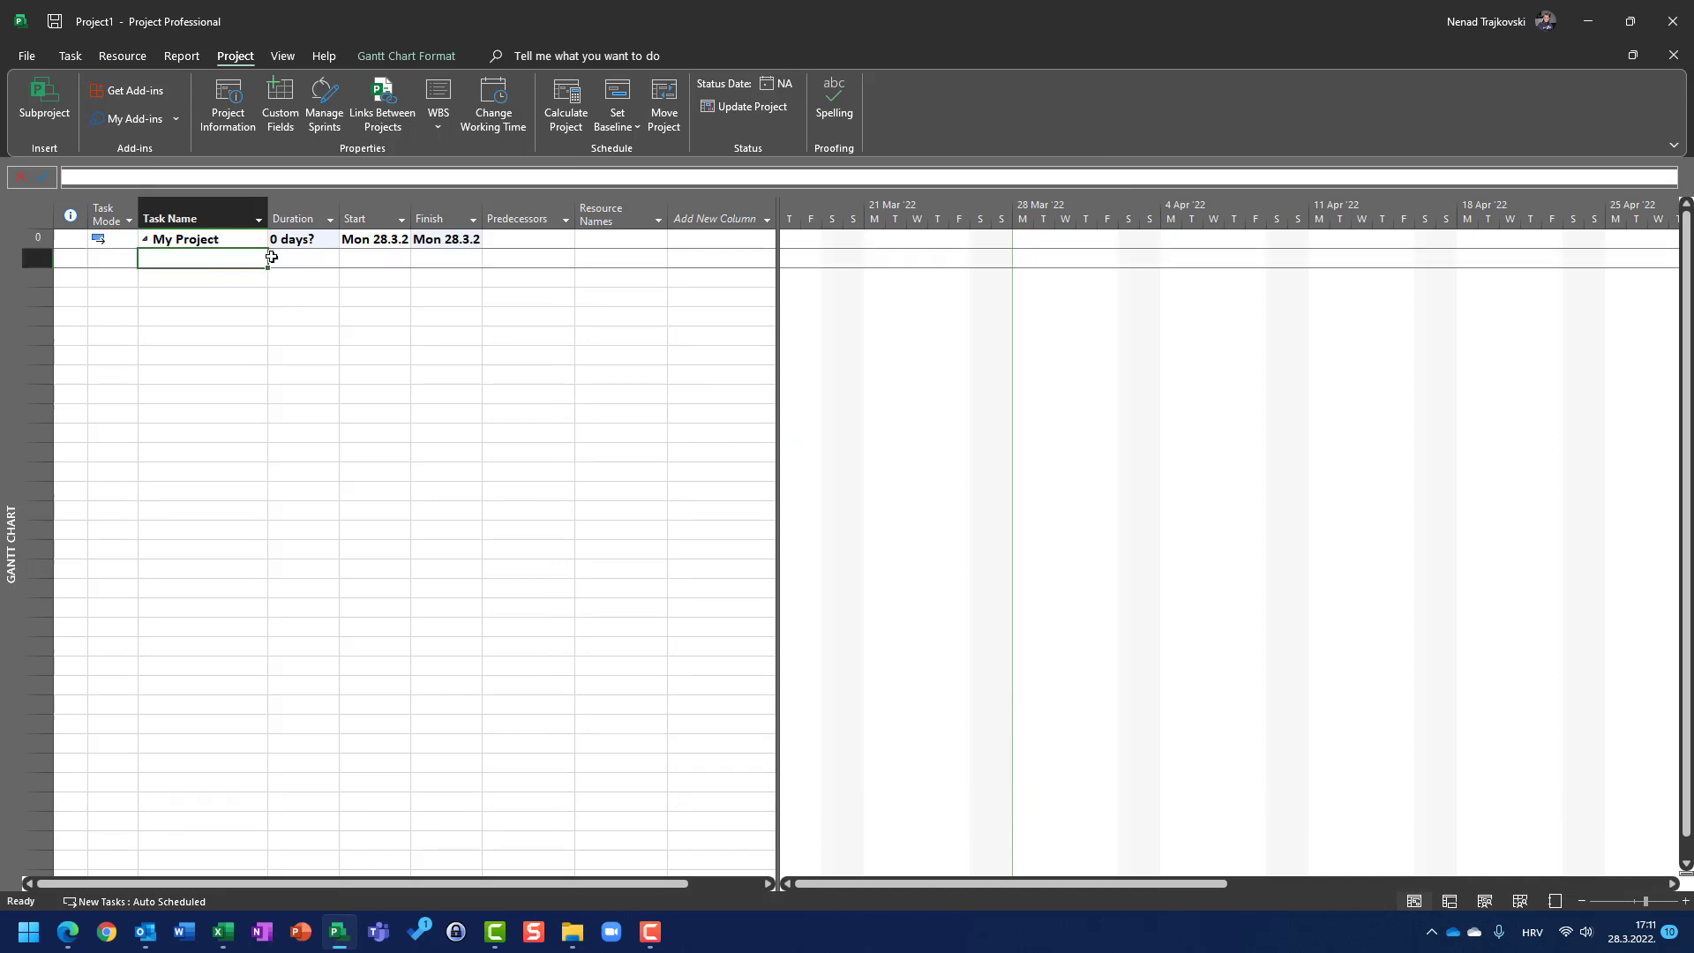
{"action": "type", "text": "My "}
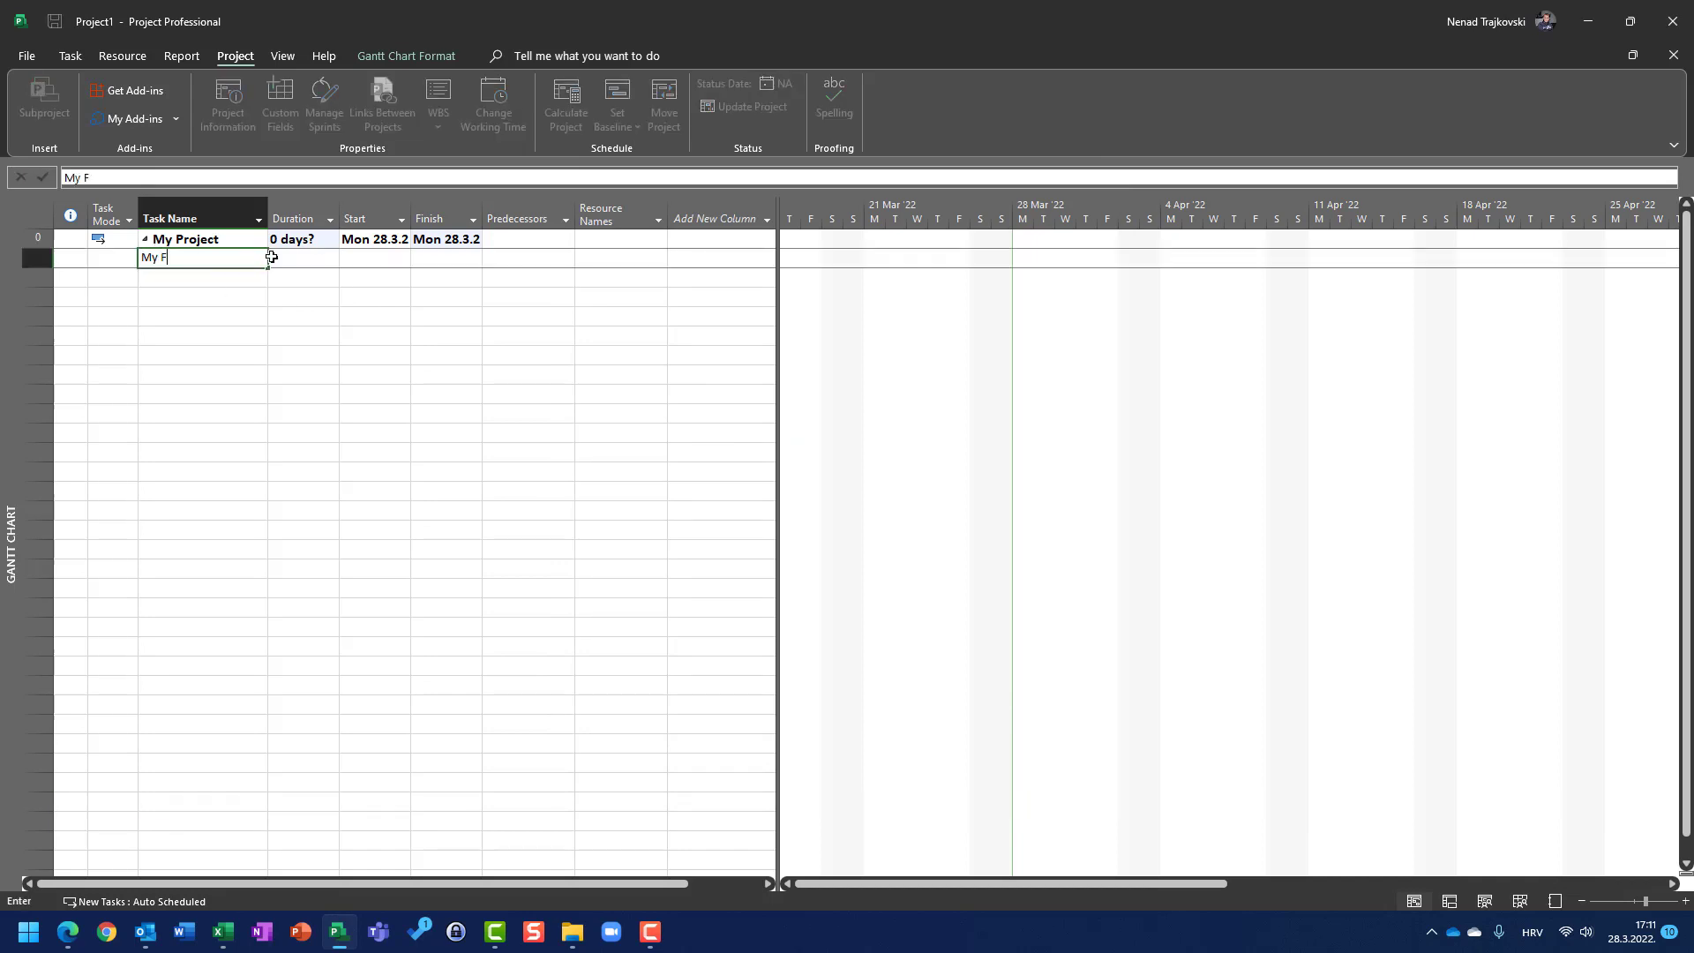
{"action": "type", "text": "First Task"}
{"action": "key", "text": "Return"}
Step: Try durations of 2 days and 5 days for My First Task
{"action": "key", "text": "Up"}
{"action": "key", "text": "Right"}
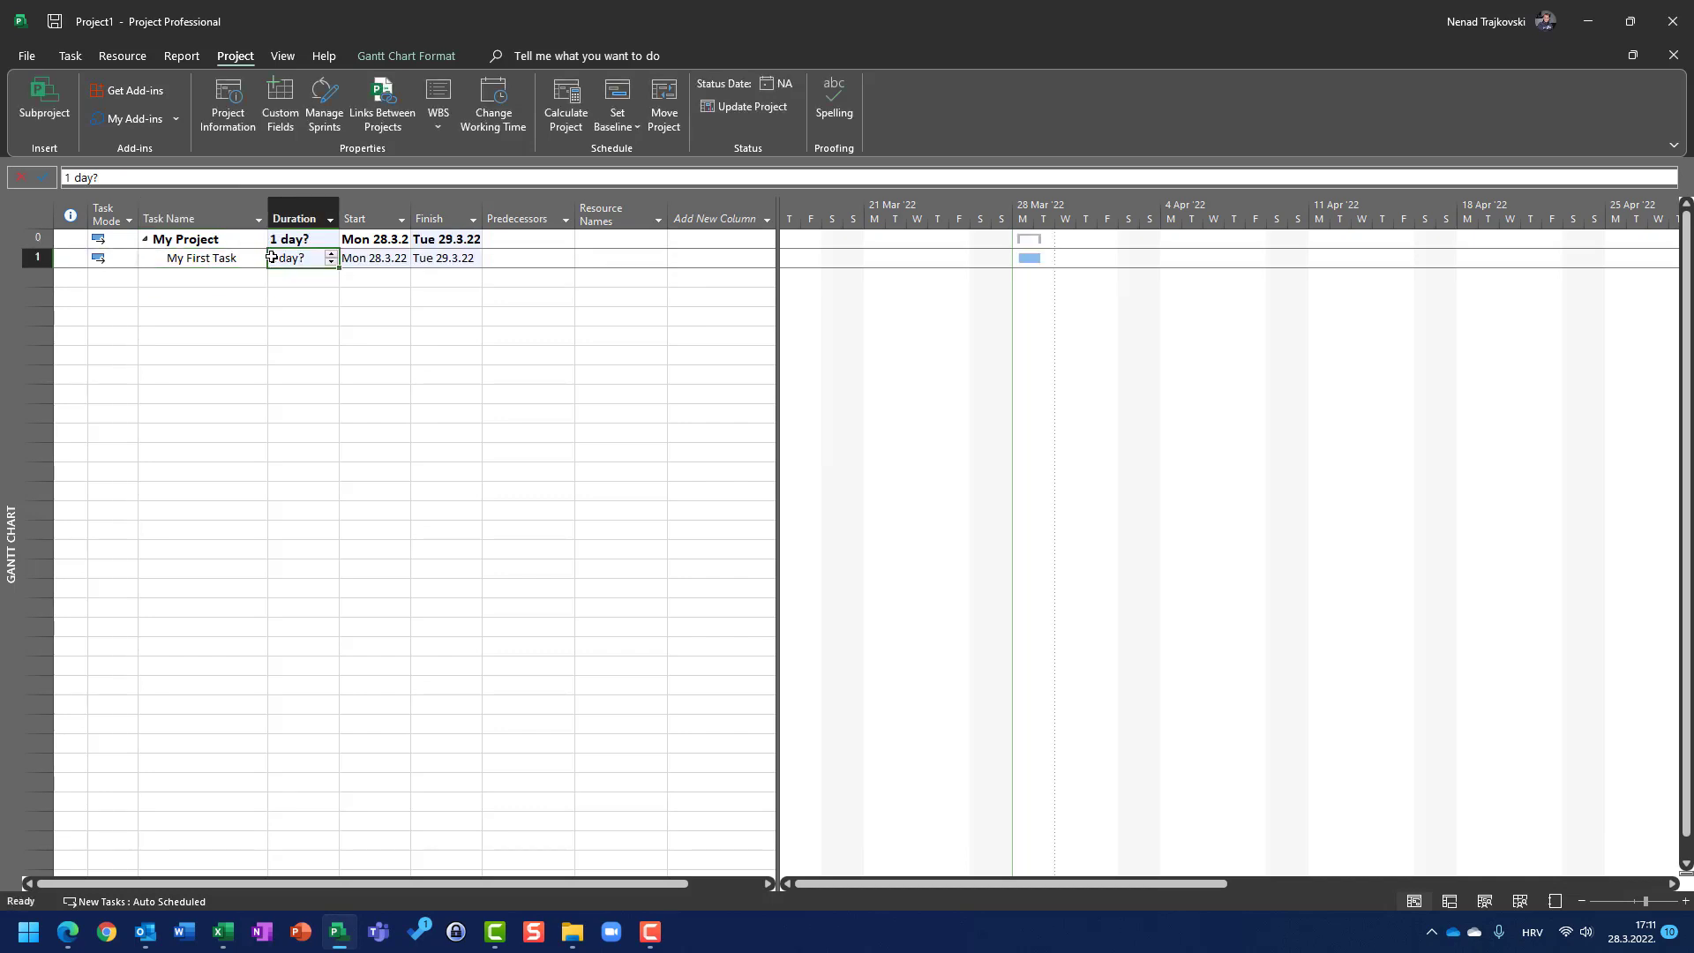
{"action": "type", "text": "2"}
{"action": "key", "text": "Return"}
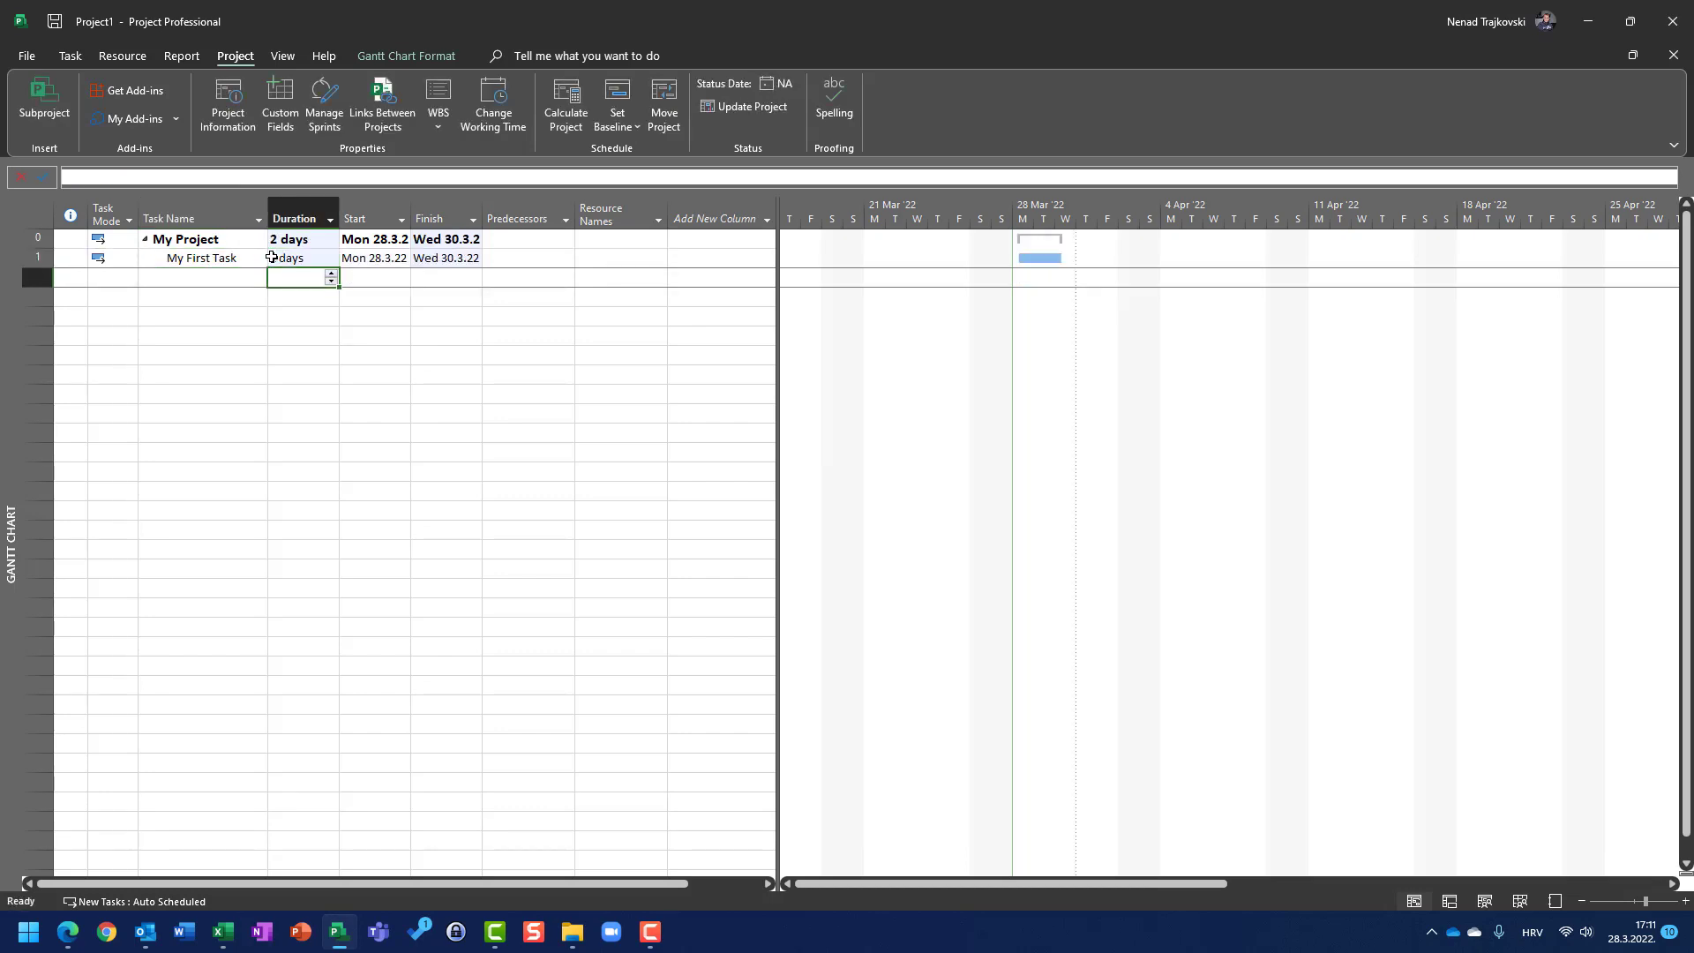
{"action": "left_click", "coordinate": [272, 257]}
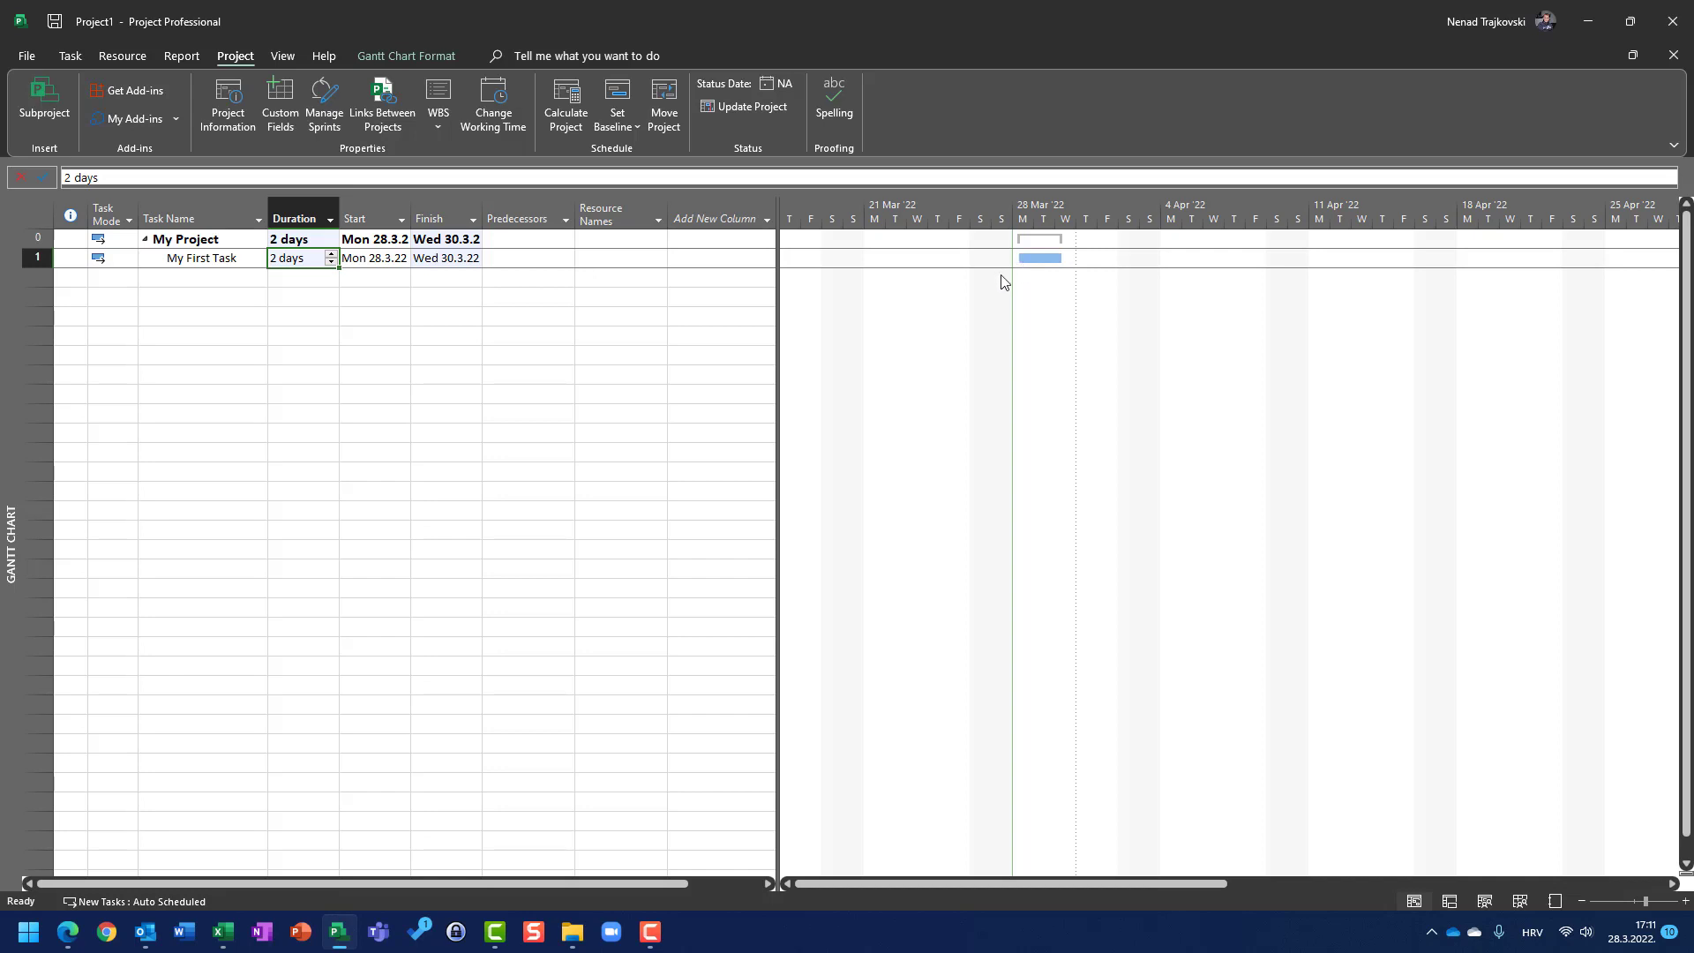
{"action": "type", "text": "5"}
{"action": "key", "text": "Return"}
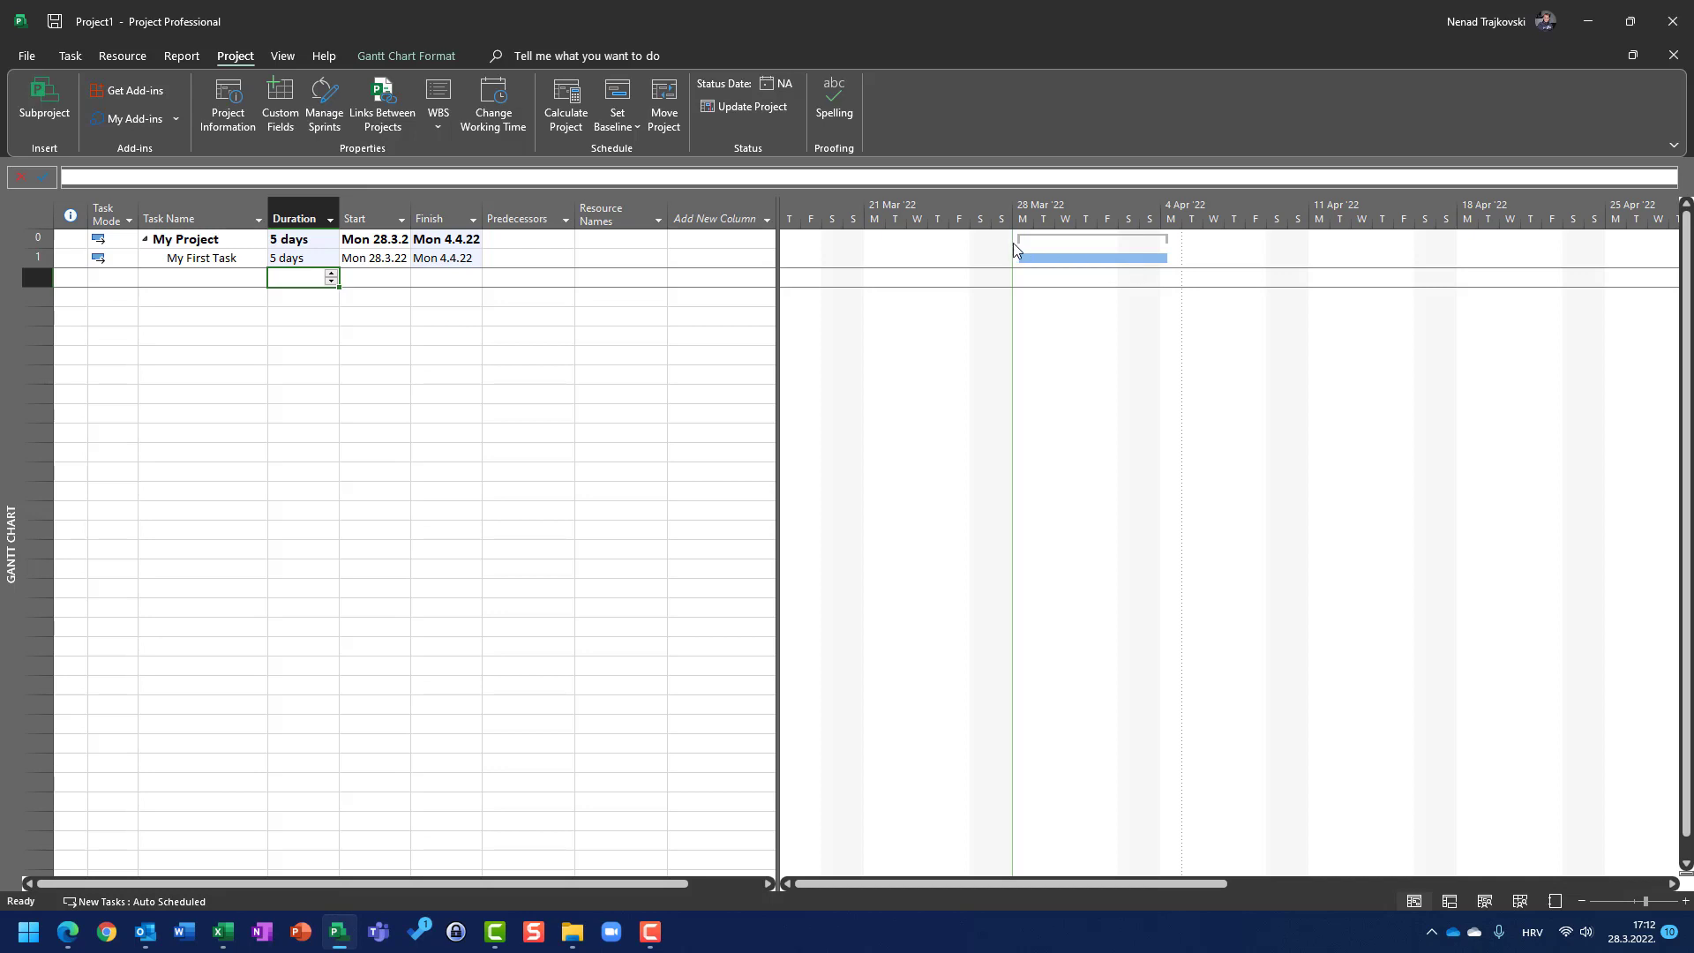
Step: Set the duration of My First Task to 1 day
{"action": "left_click", "coordinate": [300, 263]}
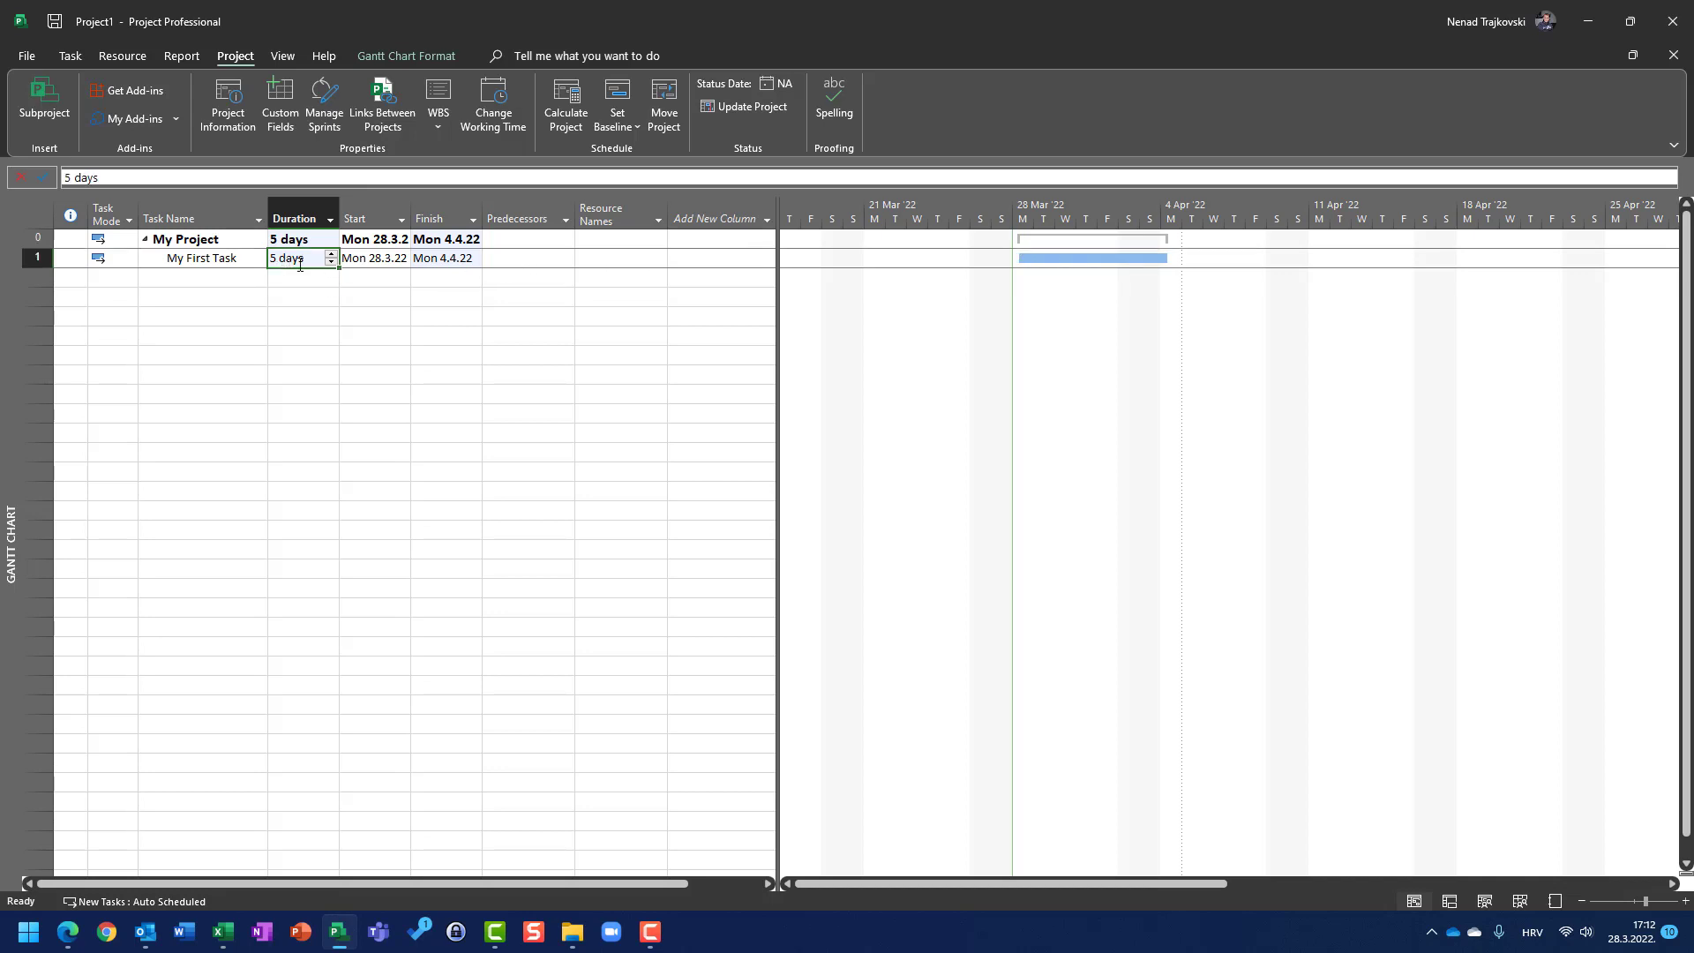
{"action": "type", "text": "1 day"}
{"action": "key", "text": "Return"}
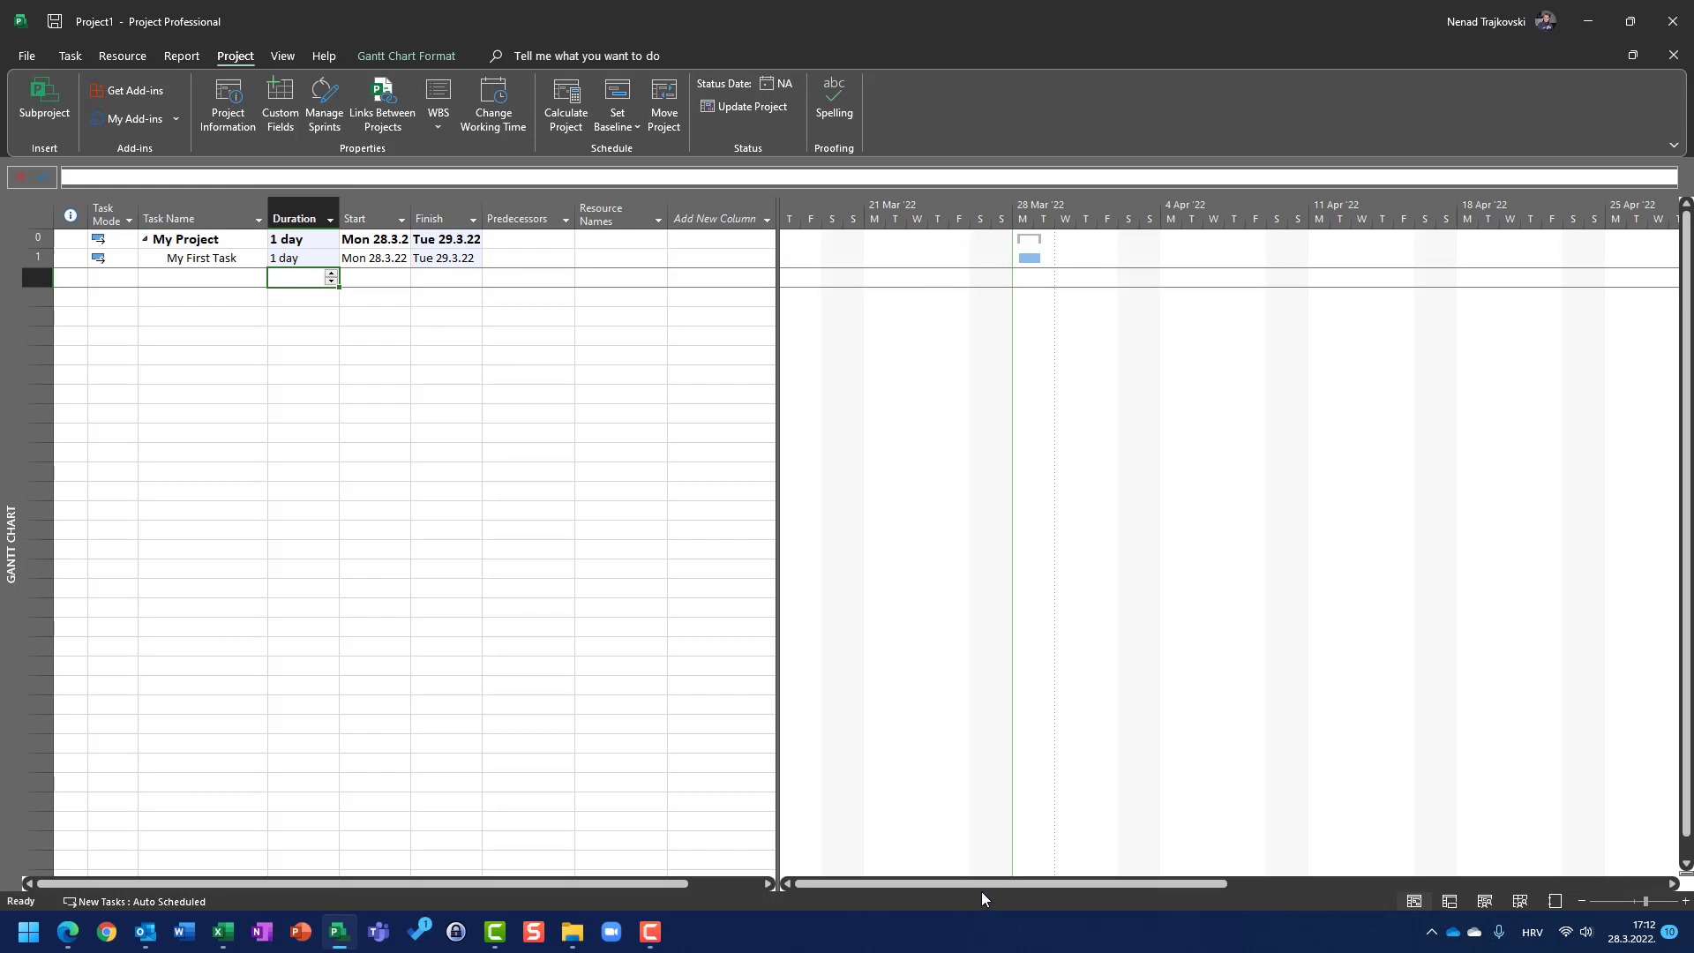
Step: Set the Gantt chart timescale's middle tier units to Days and bottom tier units to Hours
{"action": "left_click_drag", "start_coordinate": [981, 885], "coordinate": [1015, 882]}
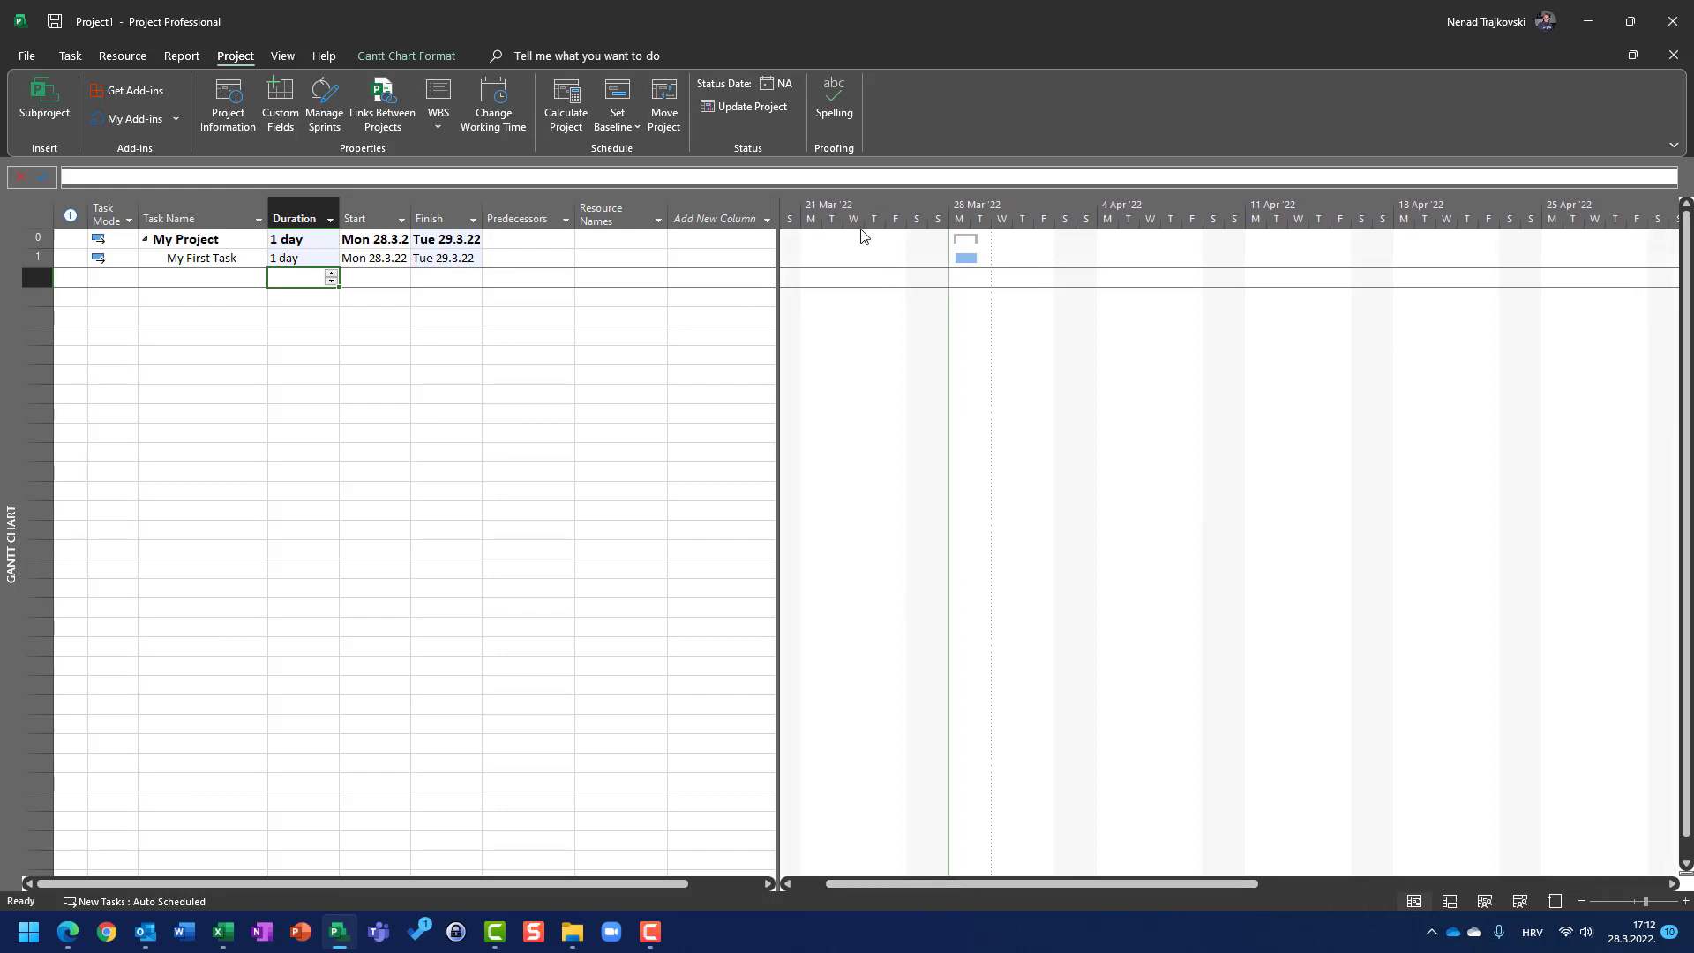
{"action": "right_click", "coordinate": [899, 227]}
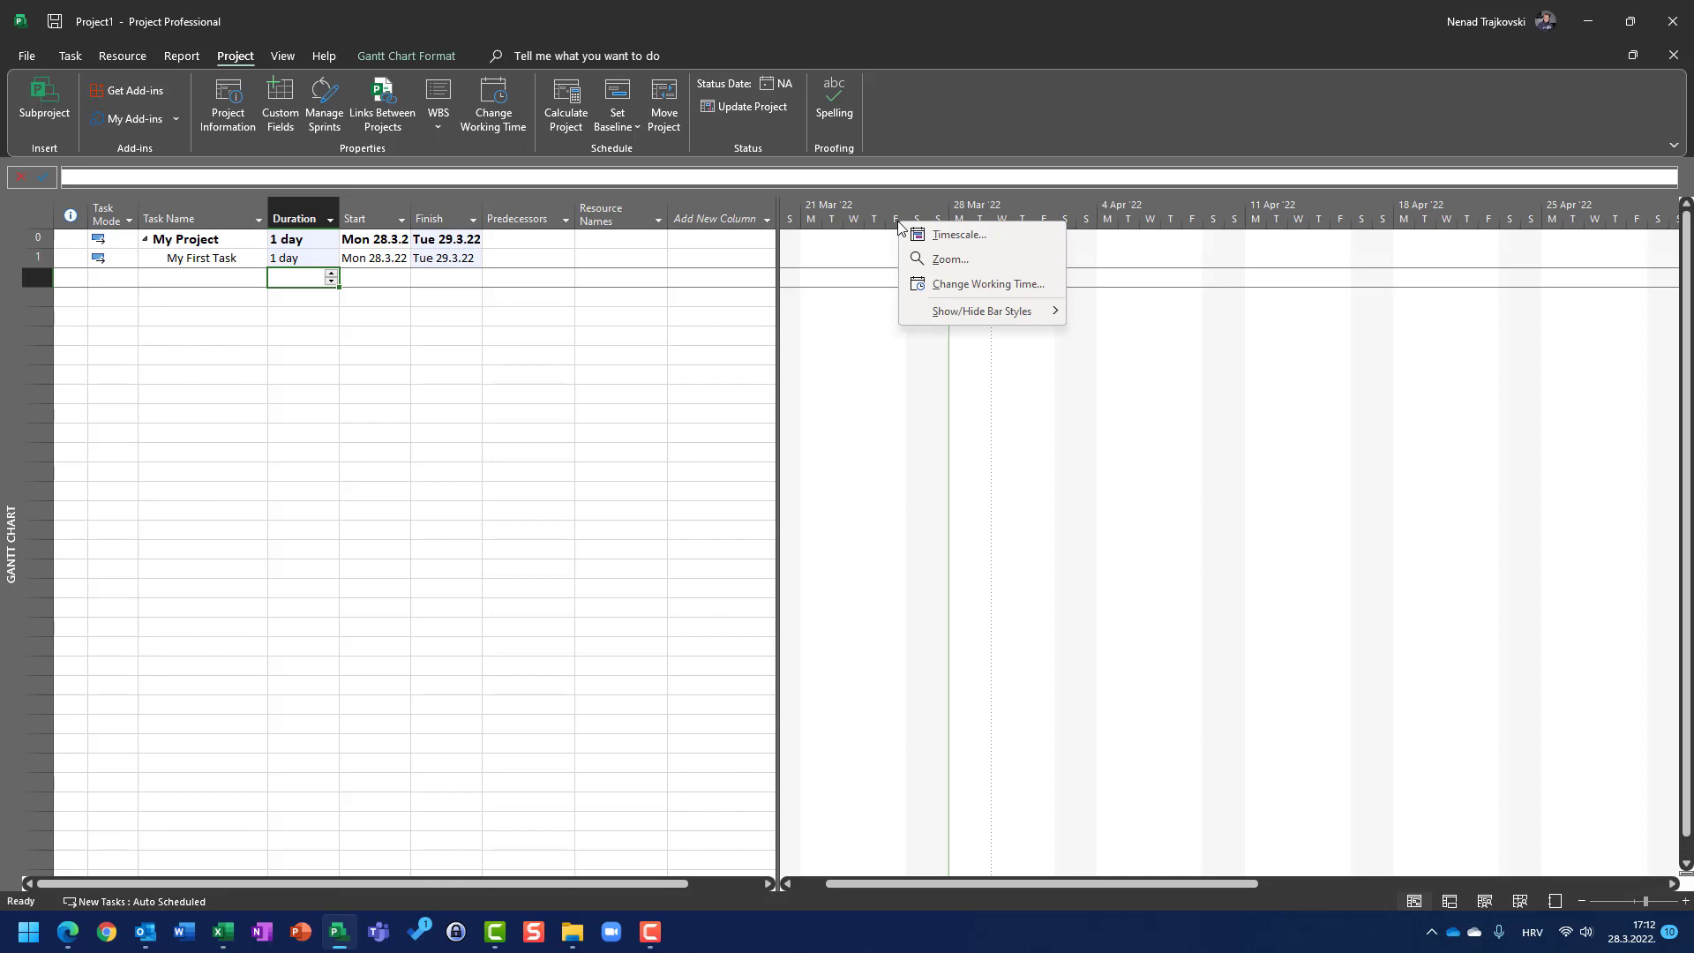
{"action": "left_click", "coordinate": [943, 240]}
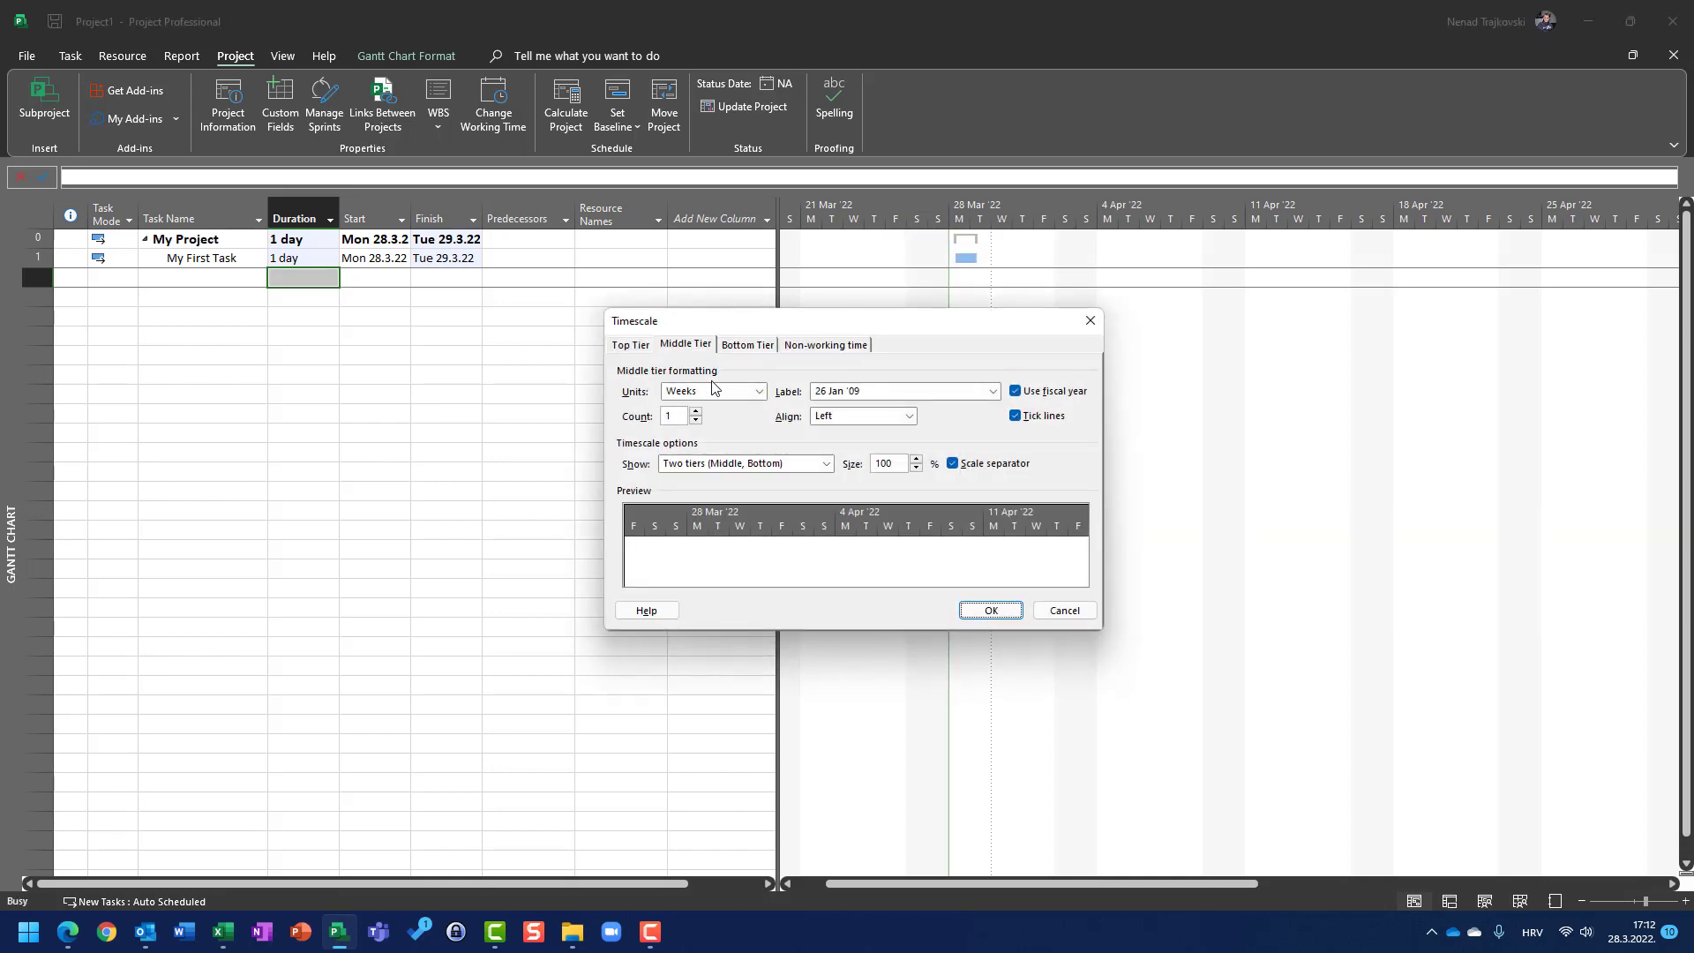
{"action": "left_click", "coordinate": [714, 390]}
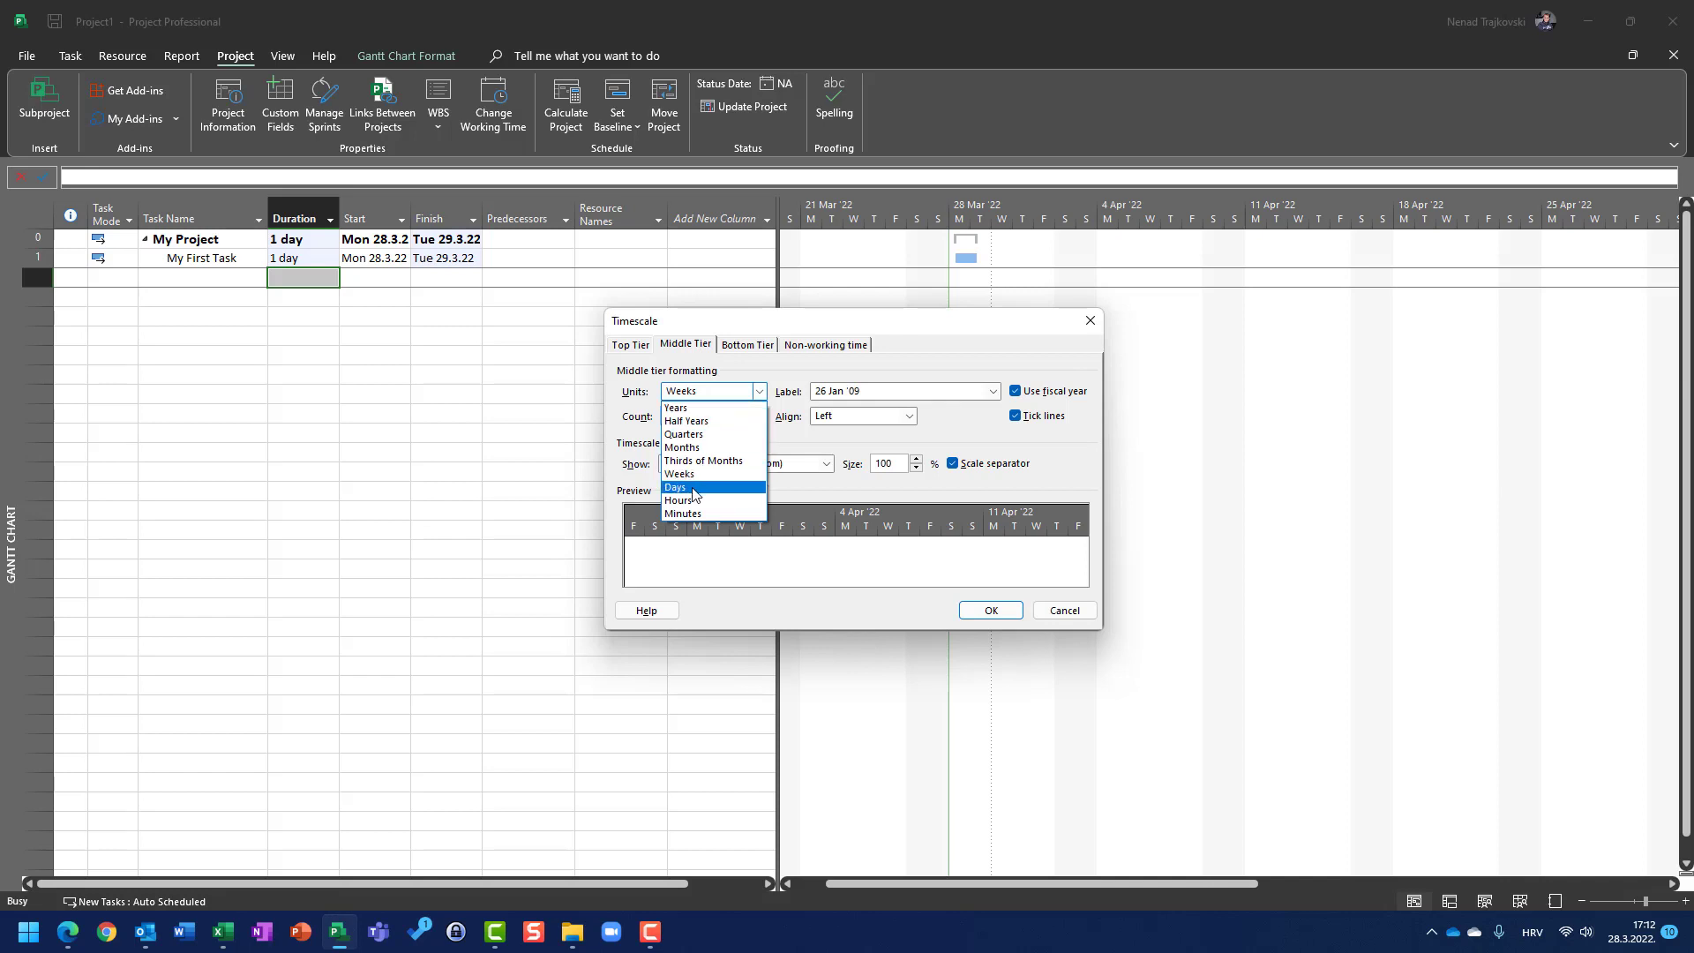
{"action": "left_click", "coordinate": [694, 490]}
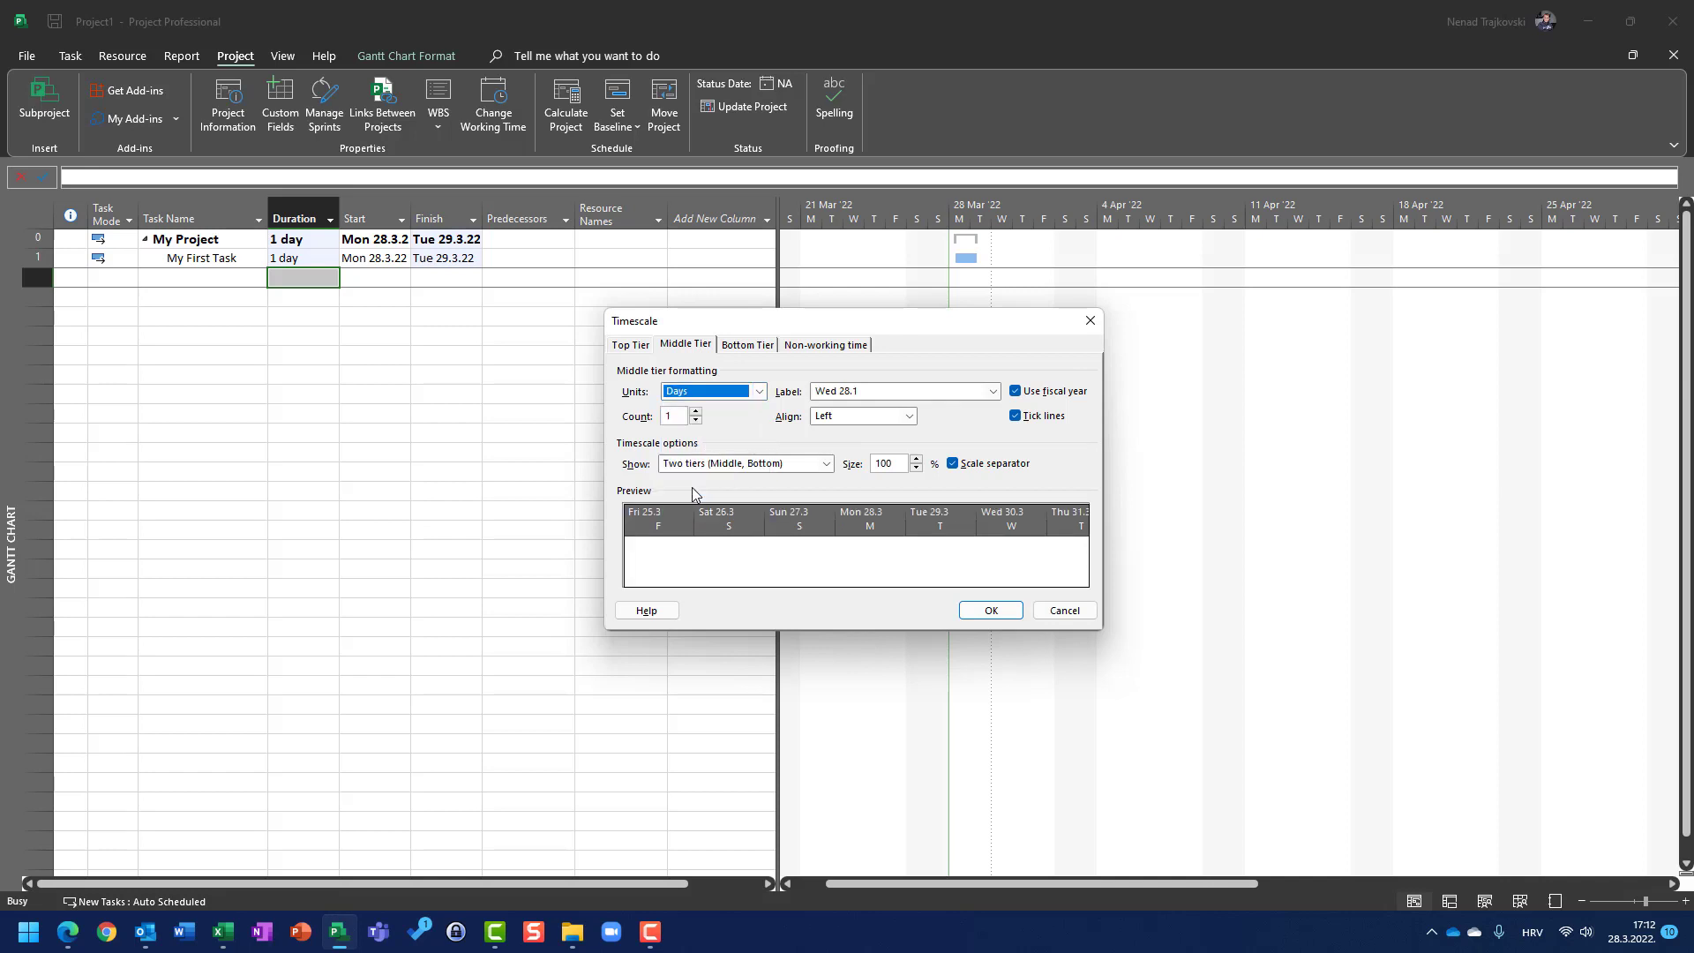
{"action": "left_click", "coordinate": [741, 344]}
{"action": "left_click", "coordinate": [735, 393]}
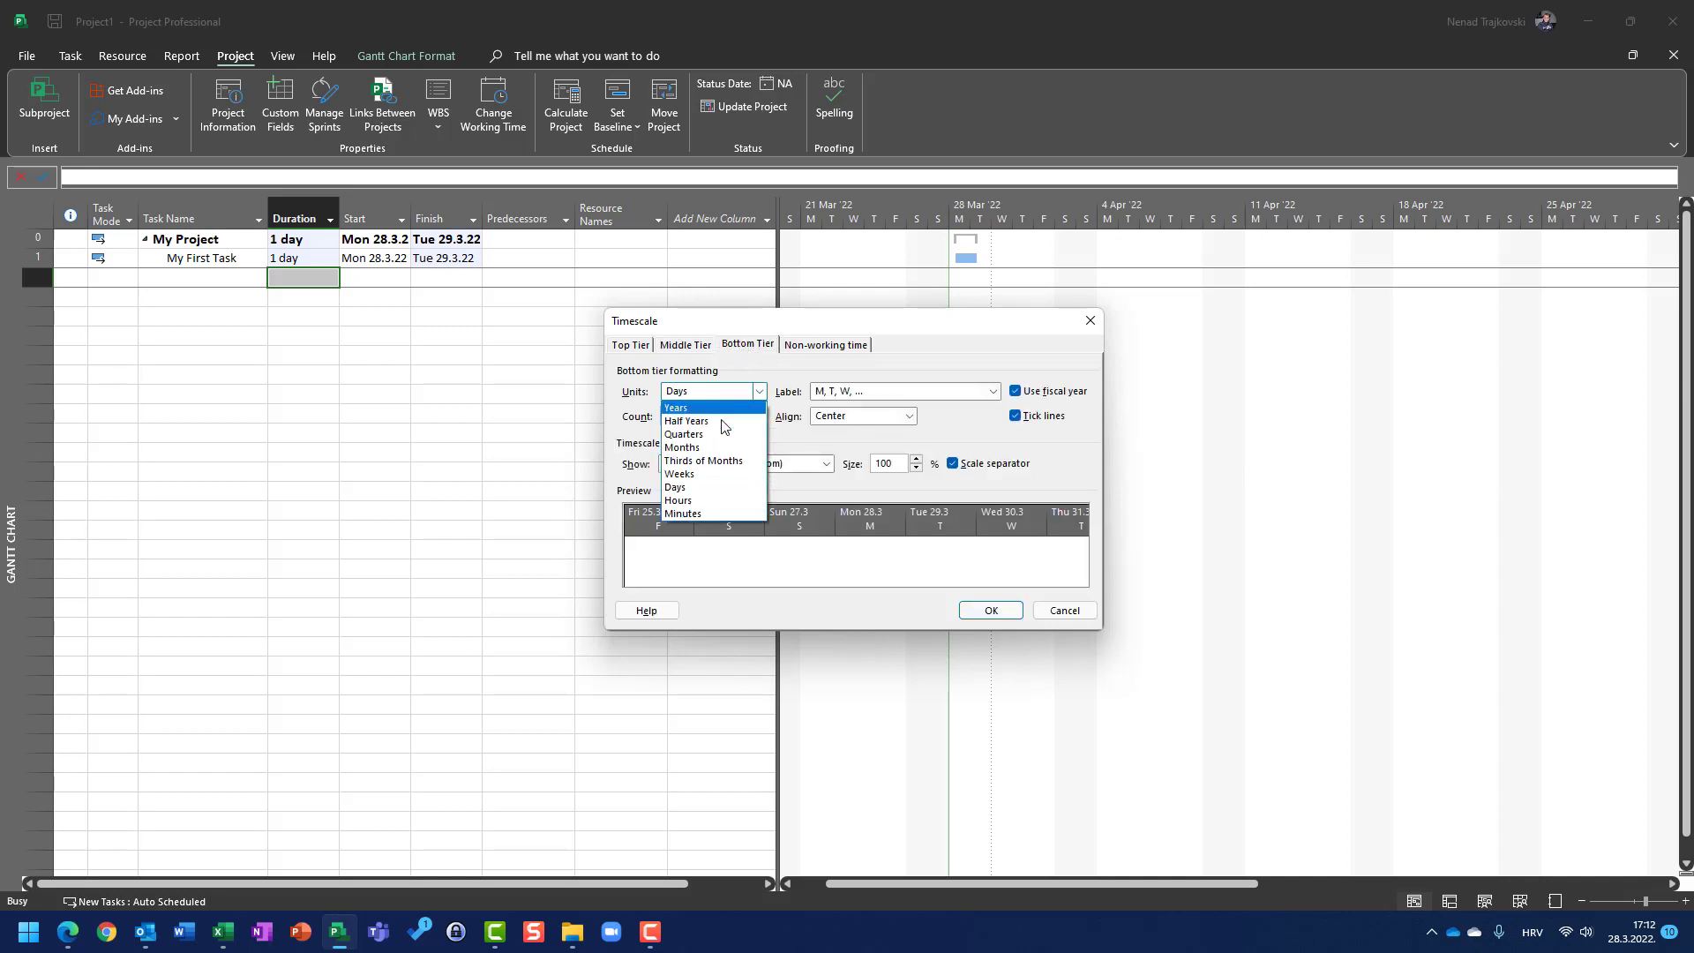
{"action": "left_click", "coordinate": [706, 500]}
{"action": "left_click", "coordinate": [982, 618]}
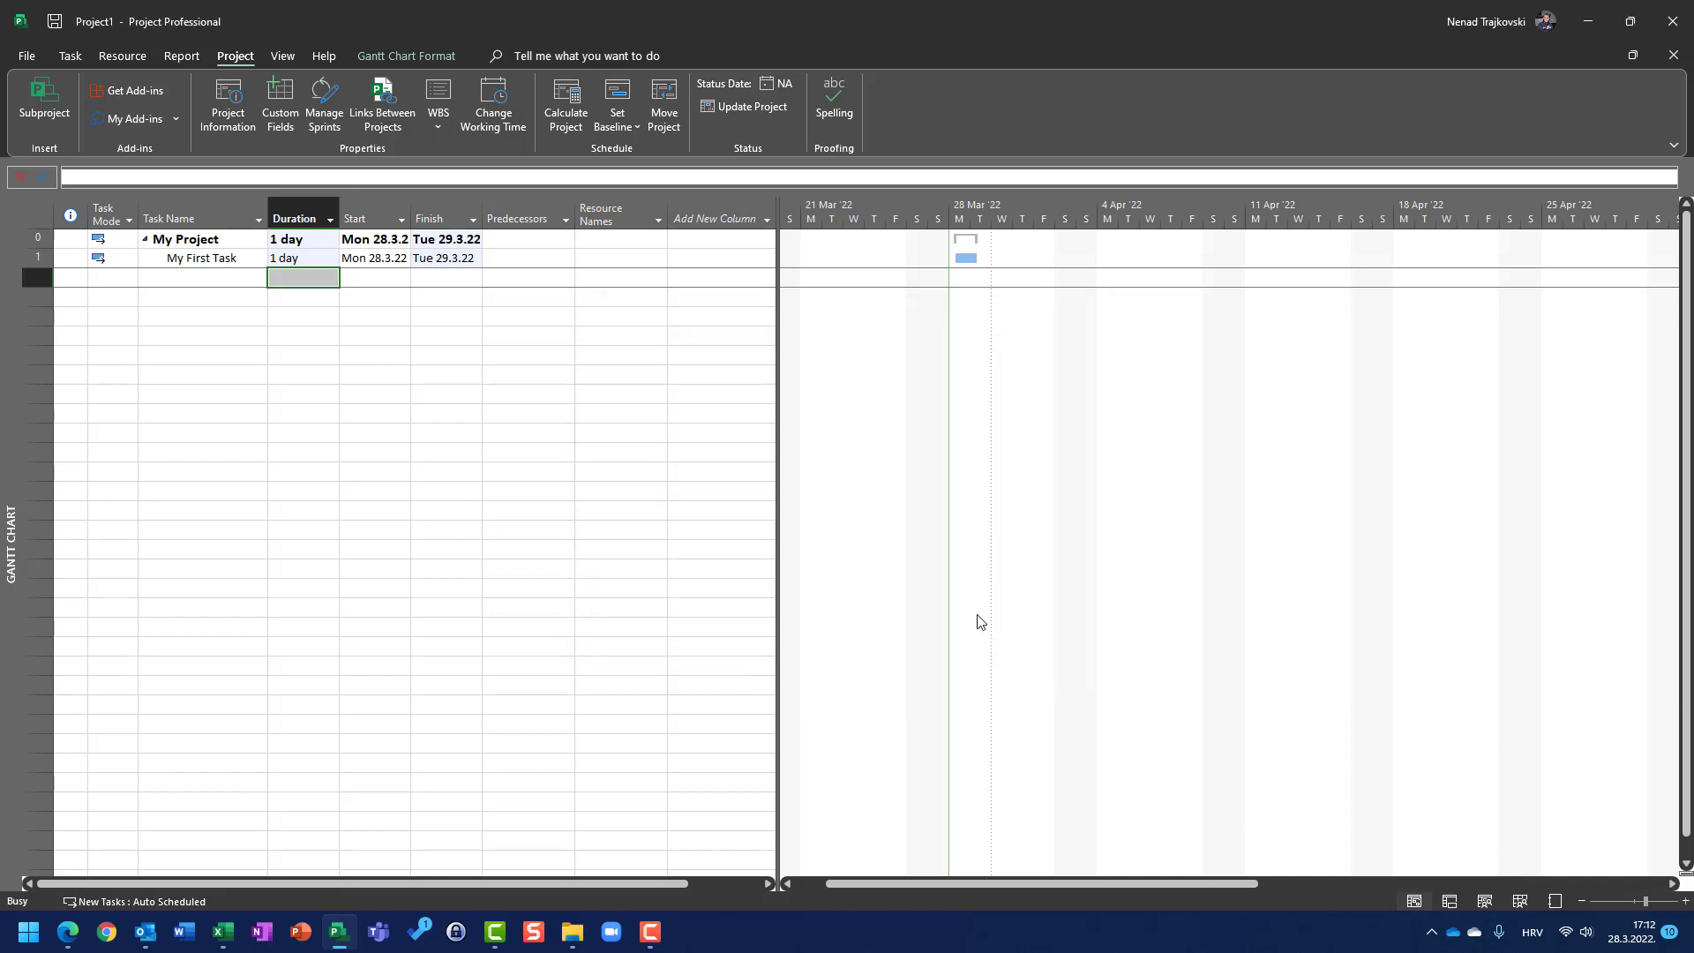
Step: Locate the bar of My First Task in the Gantt chart with Scroll to Task
{"action": "left_click", "coordinate": [233, 260]}
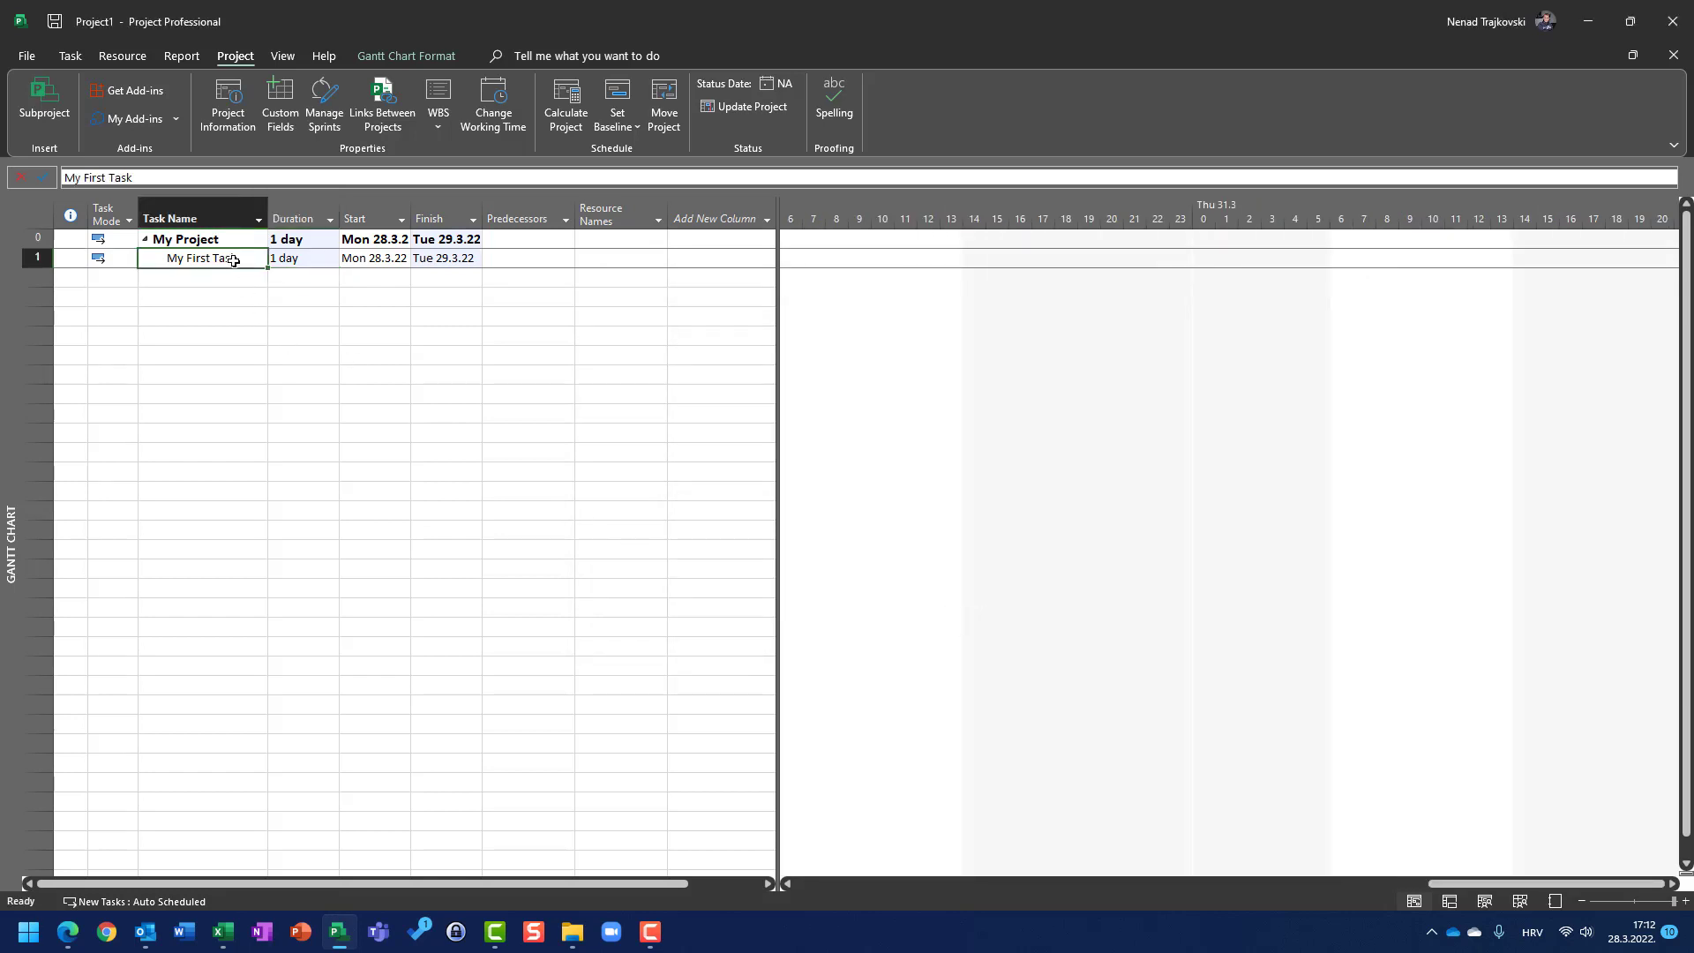
{"action": "right_click", "coordinate": [235, 259]}
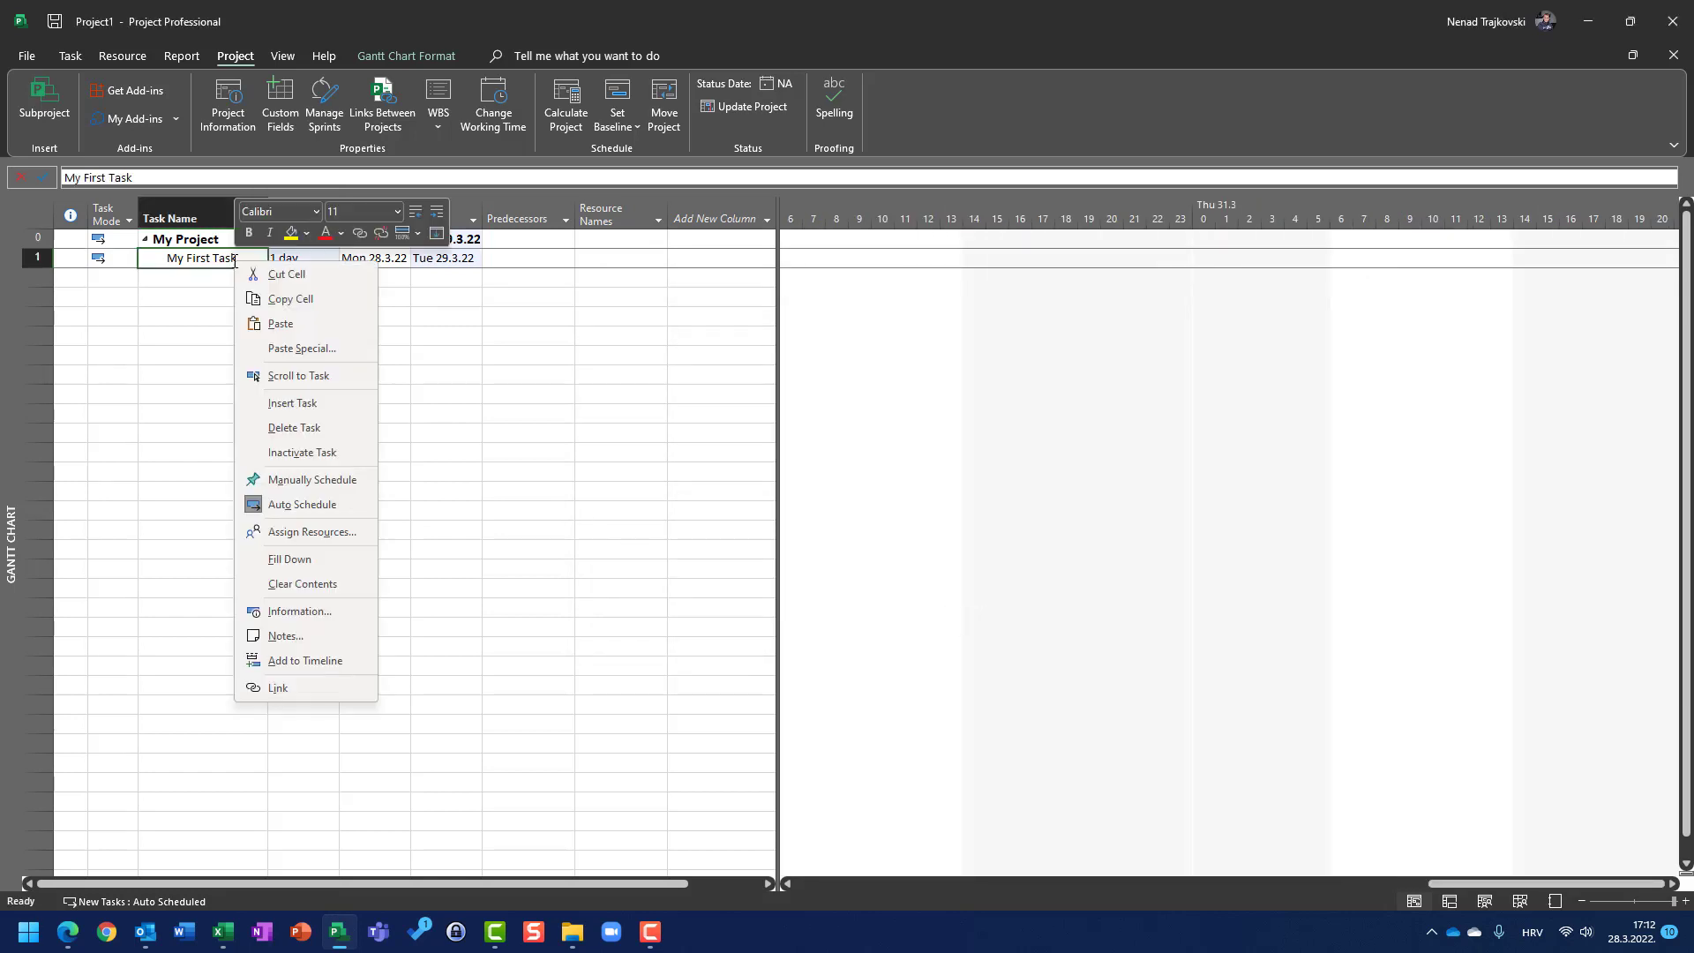
{"action": "left_click", "coordinate": [291, 376]}
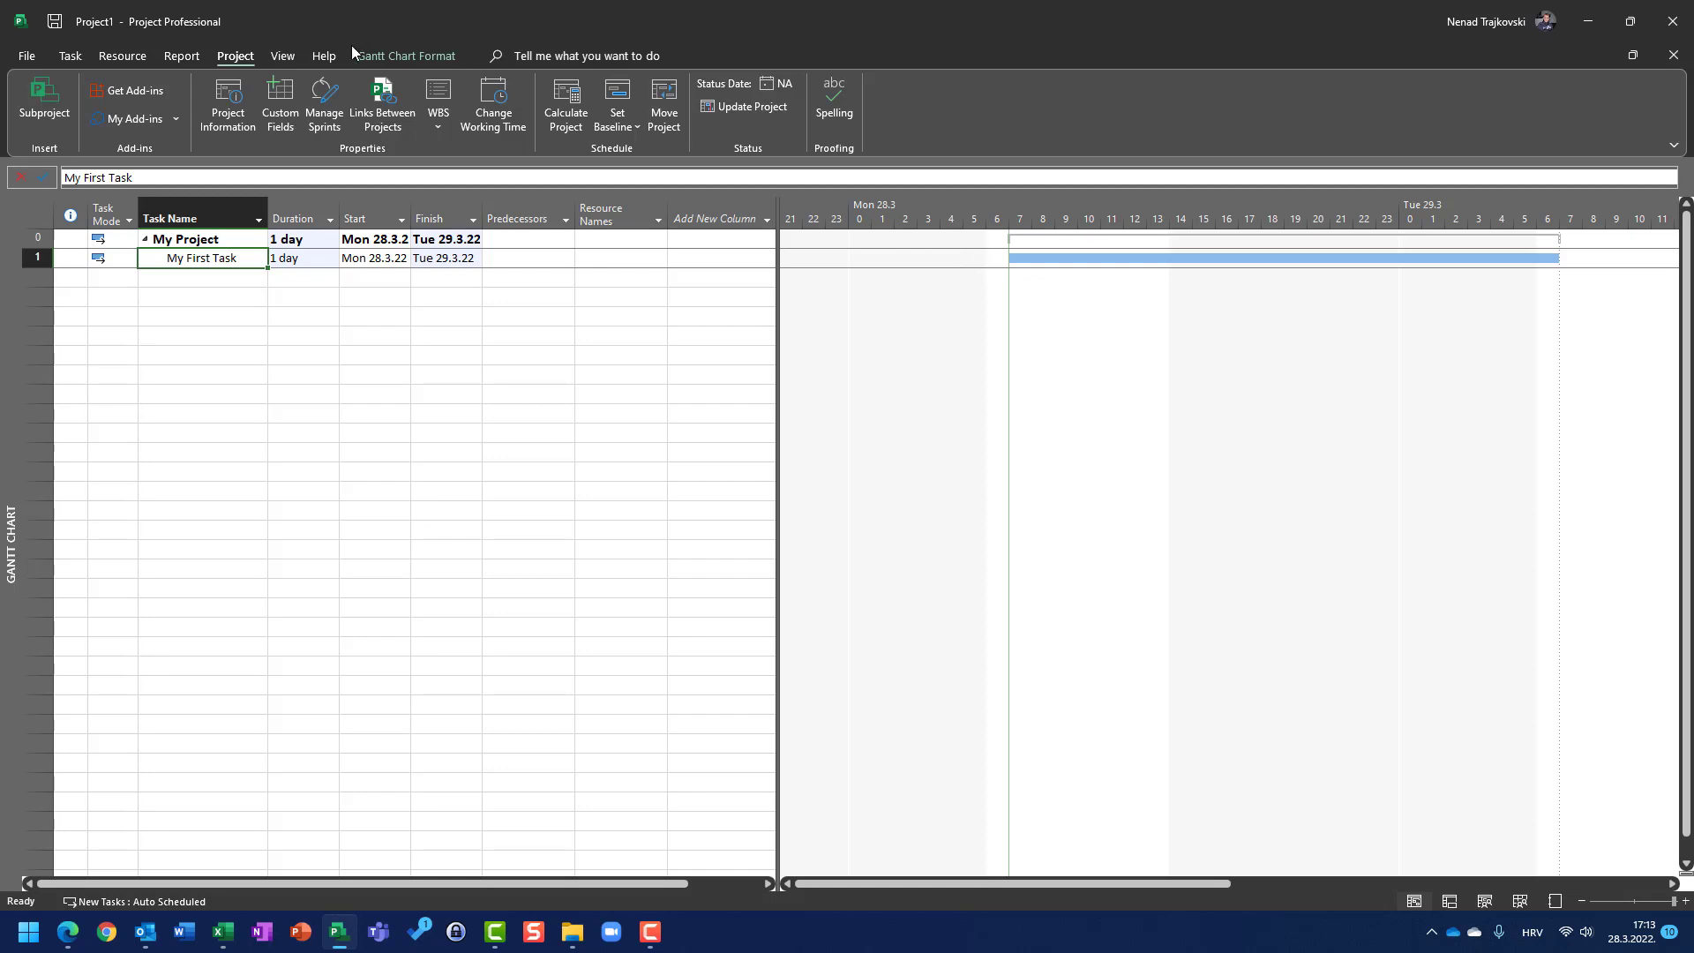
Step: Set the project's start date to Mon 28.3.22 at 06:00 and recheck the project information
{"action": "left_click", "coordinate": [227, 102]}
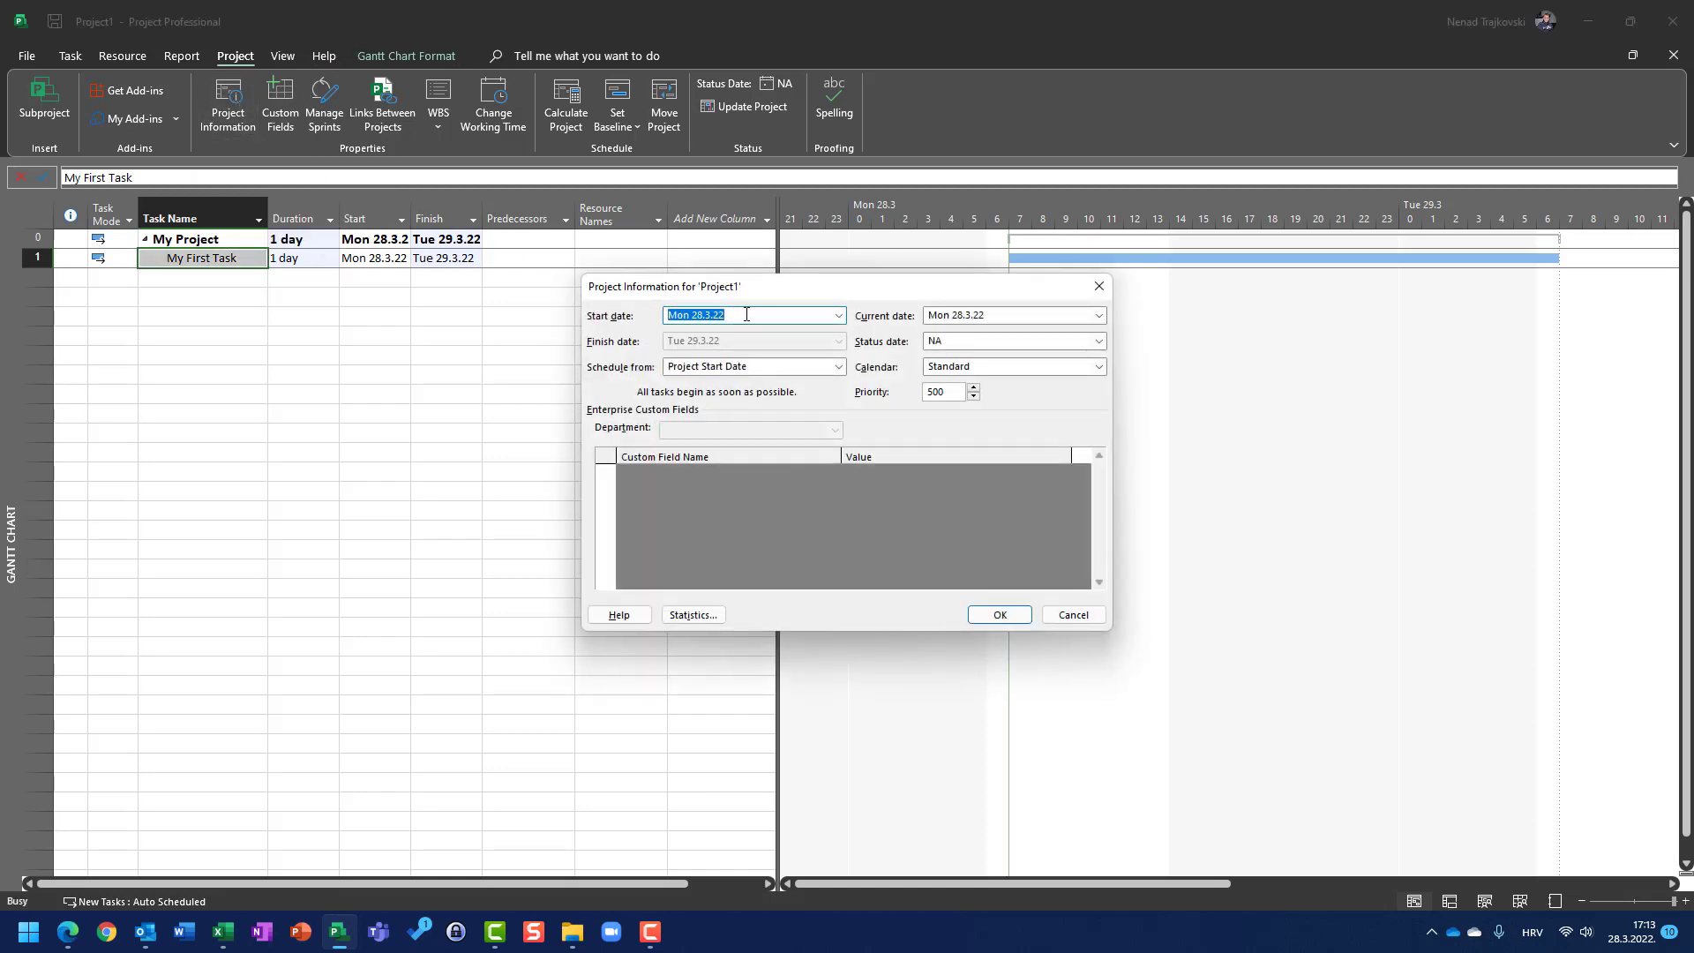
{"action": "left_click", "coordinate": [747, 314]}
{"action": "type", "text": "06:00"}
{"action": "left_click", "coordinate": [1008, 616]}
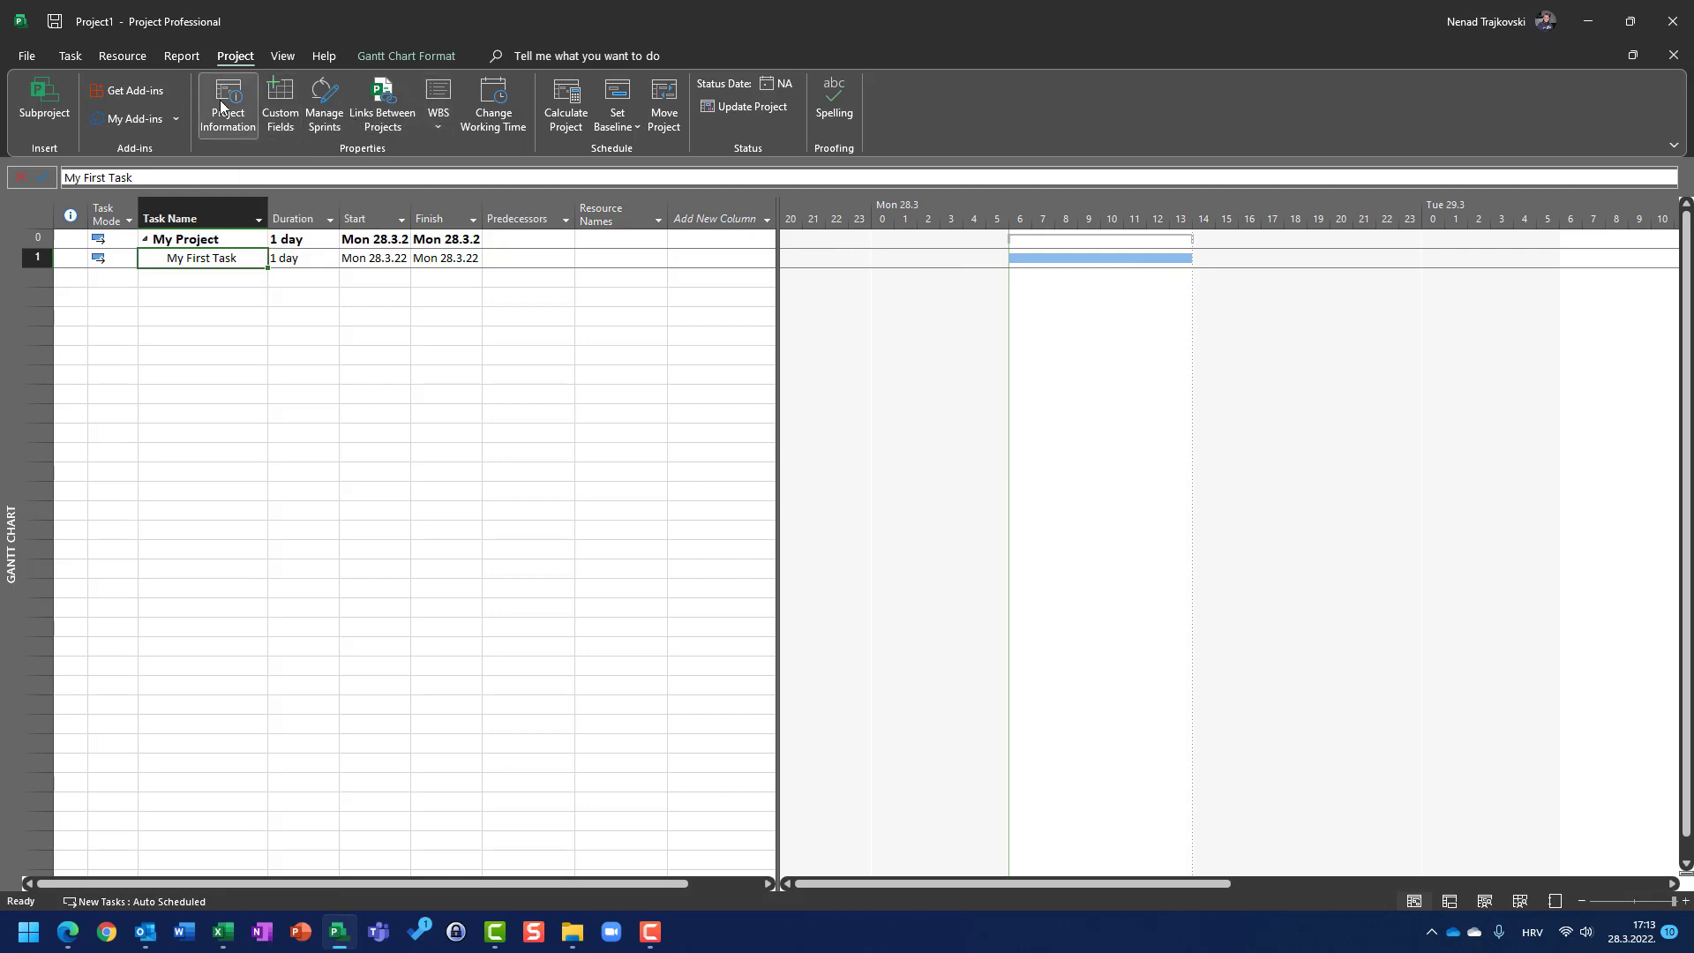
{"action": "left_click", "coordinate": [249, 108]}
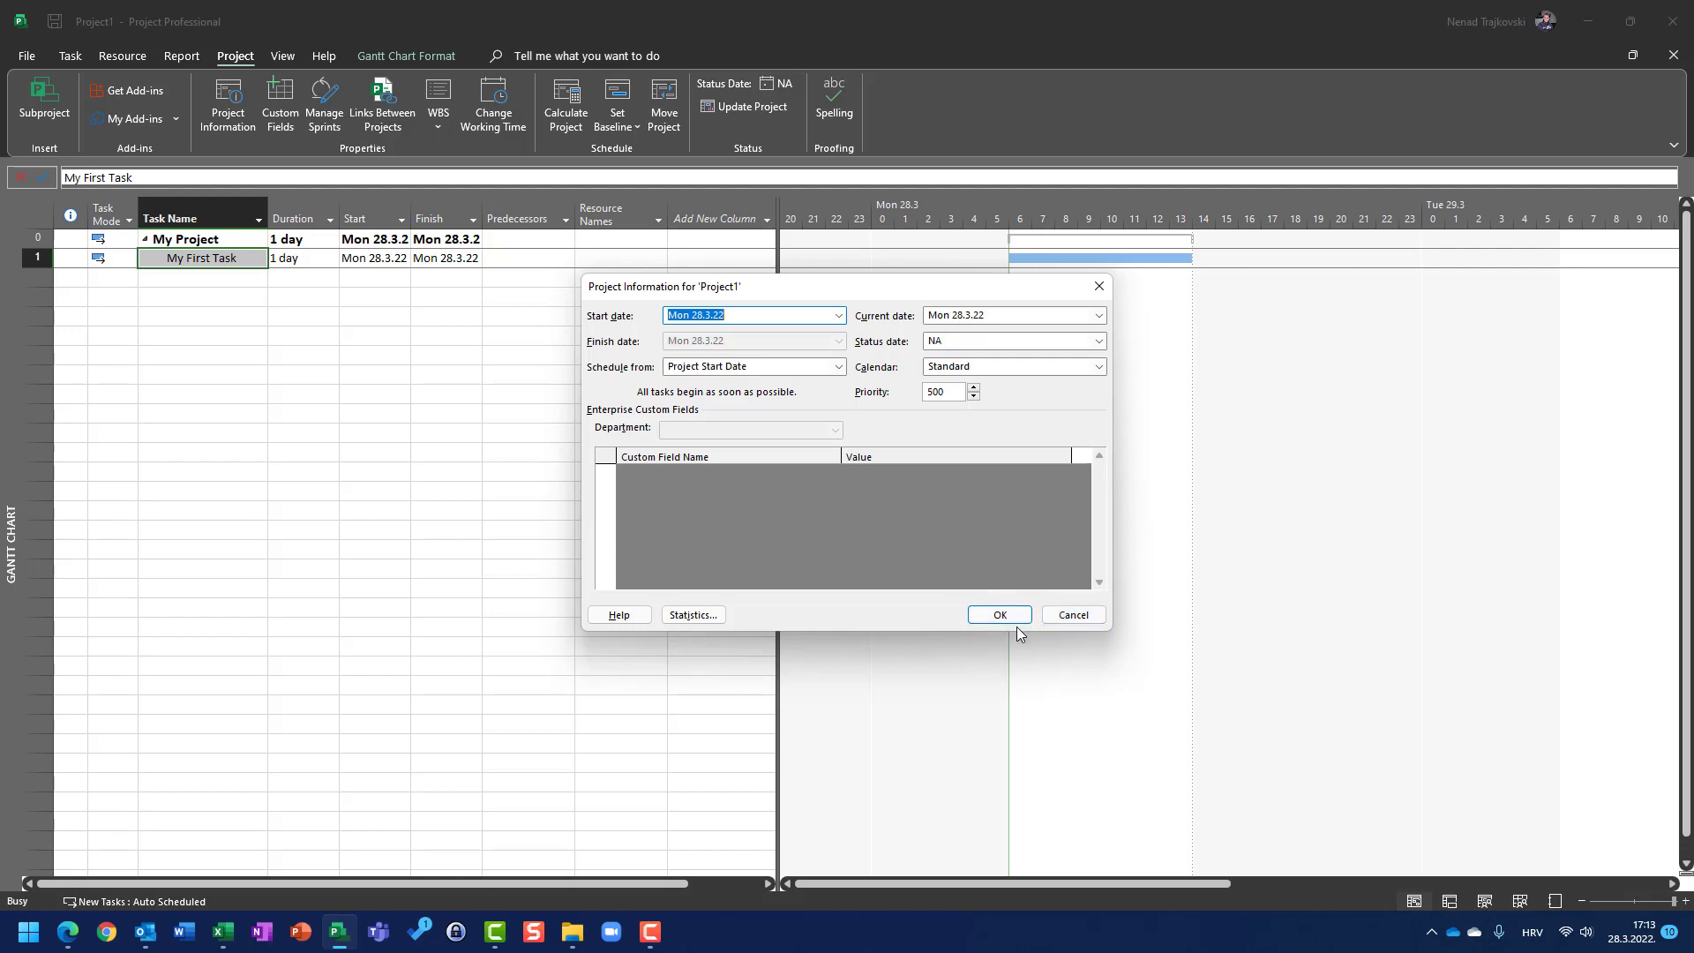
{"action": "left_click", "coordinate": [1072, 618]}
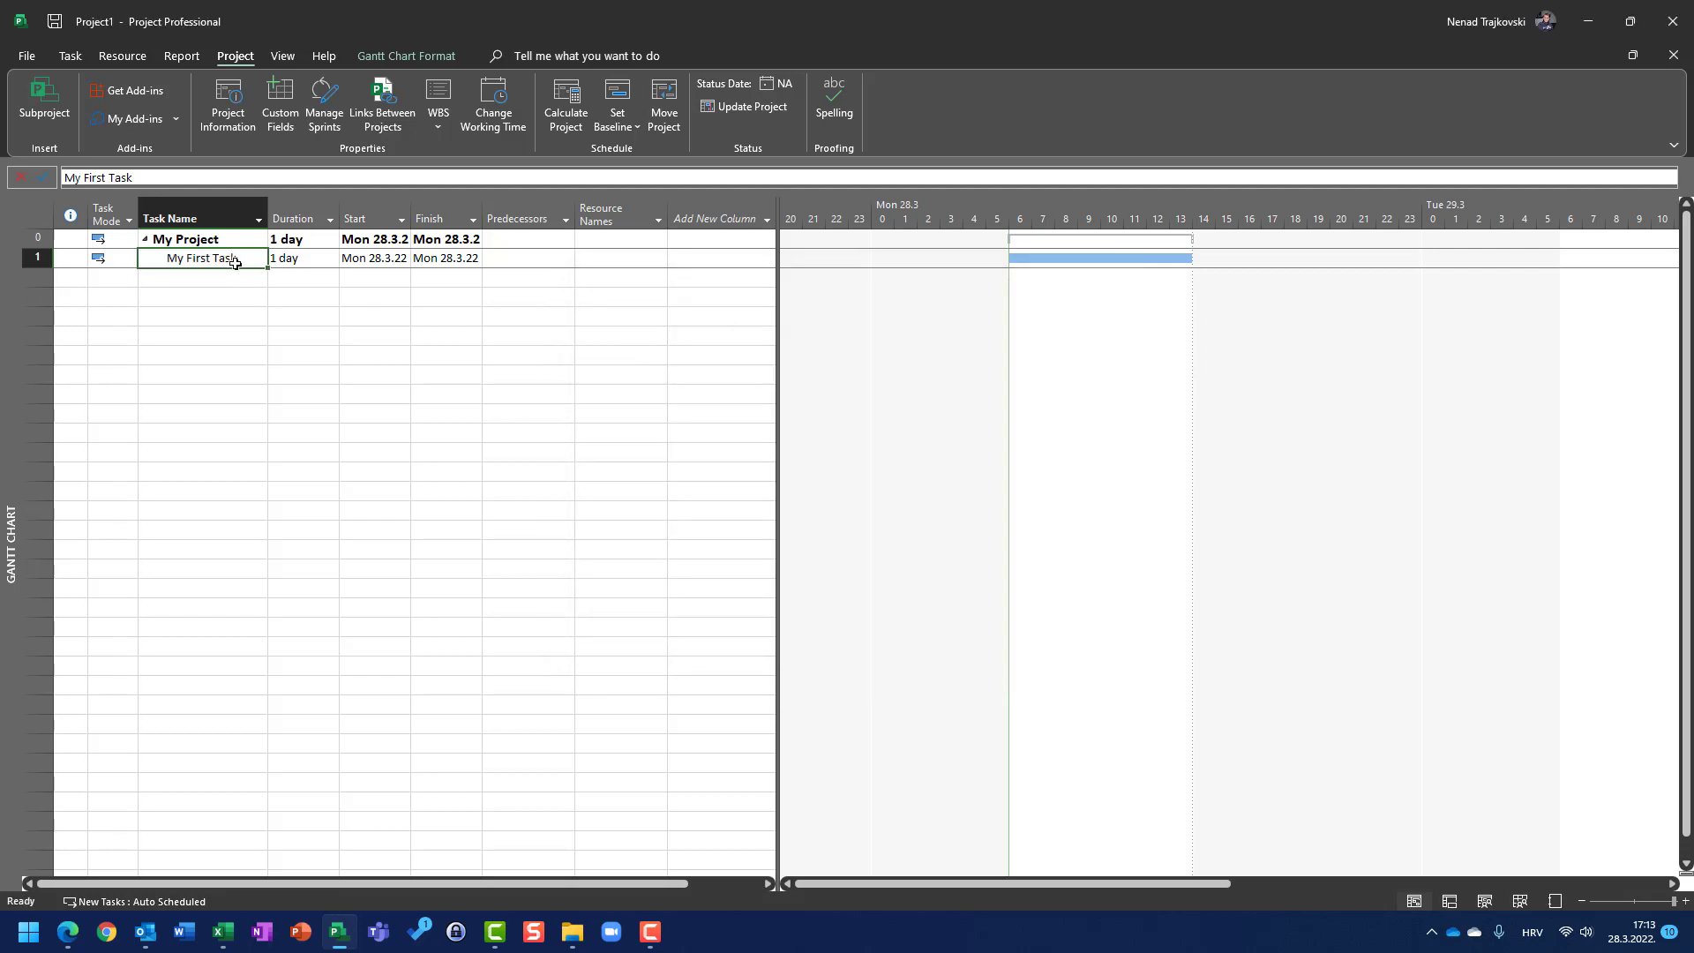
Step: Rename My First Task to Regular Task and enter a duration of 1 day for it
{"action": "type", "text": "Regu"}
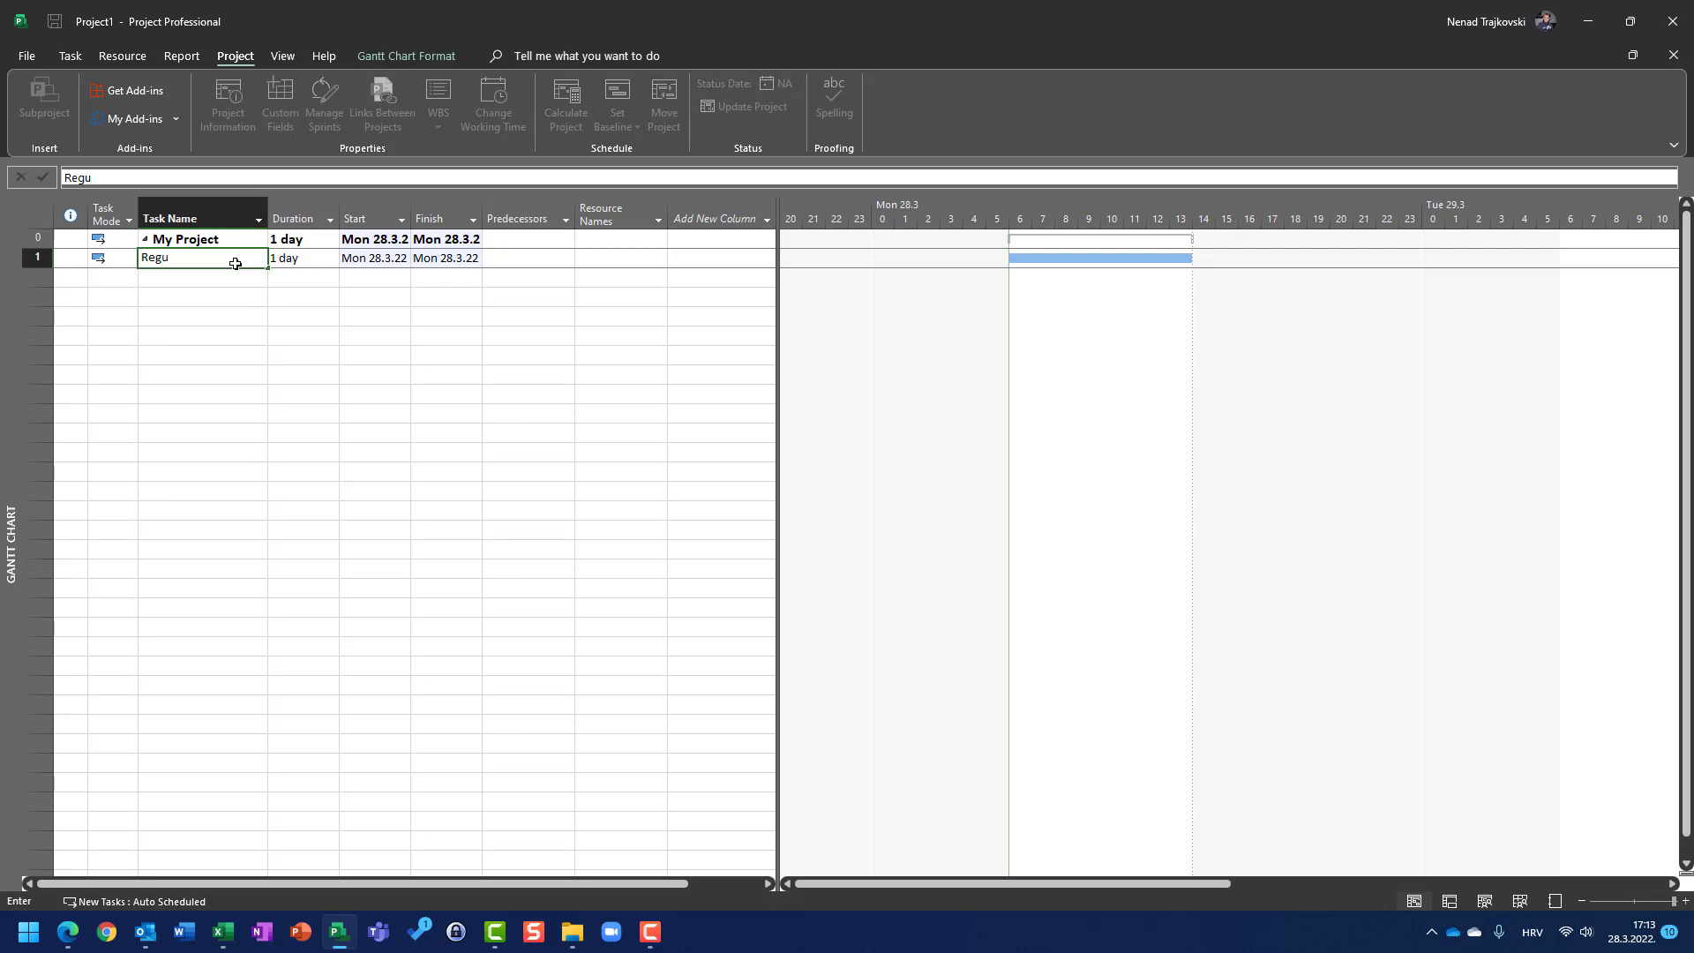
{"action": "type", "text": "lar Task"}
{"action": "key", "text": "Return"}
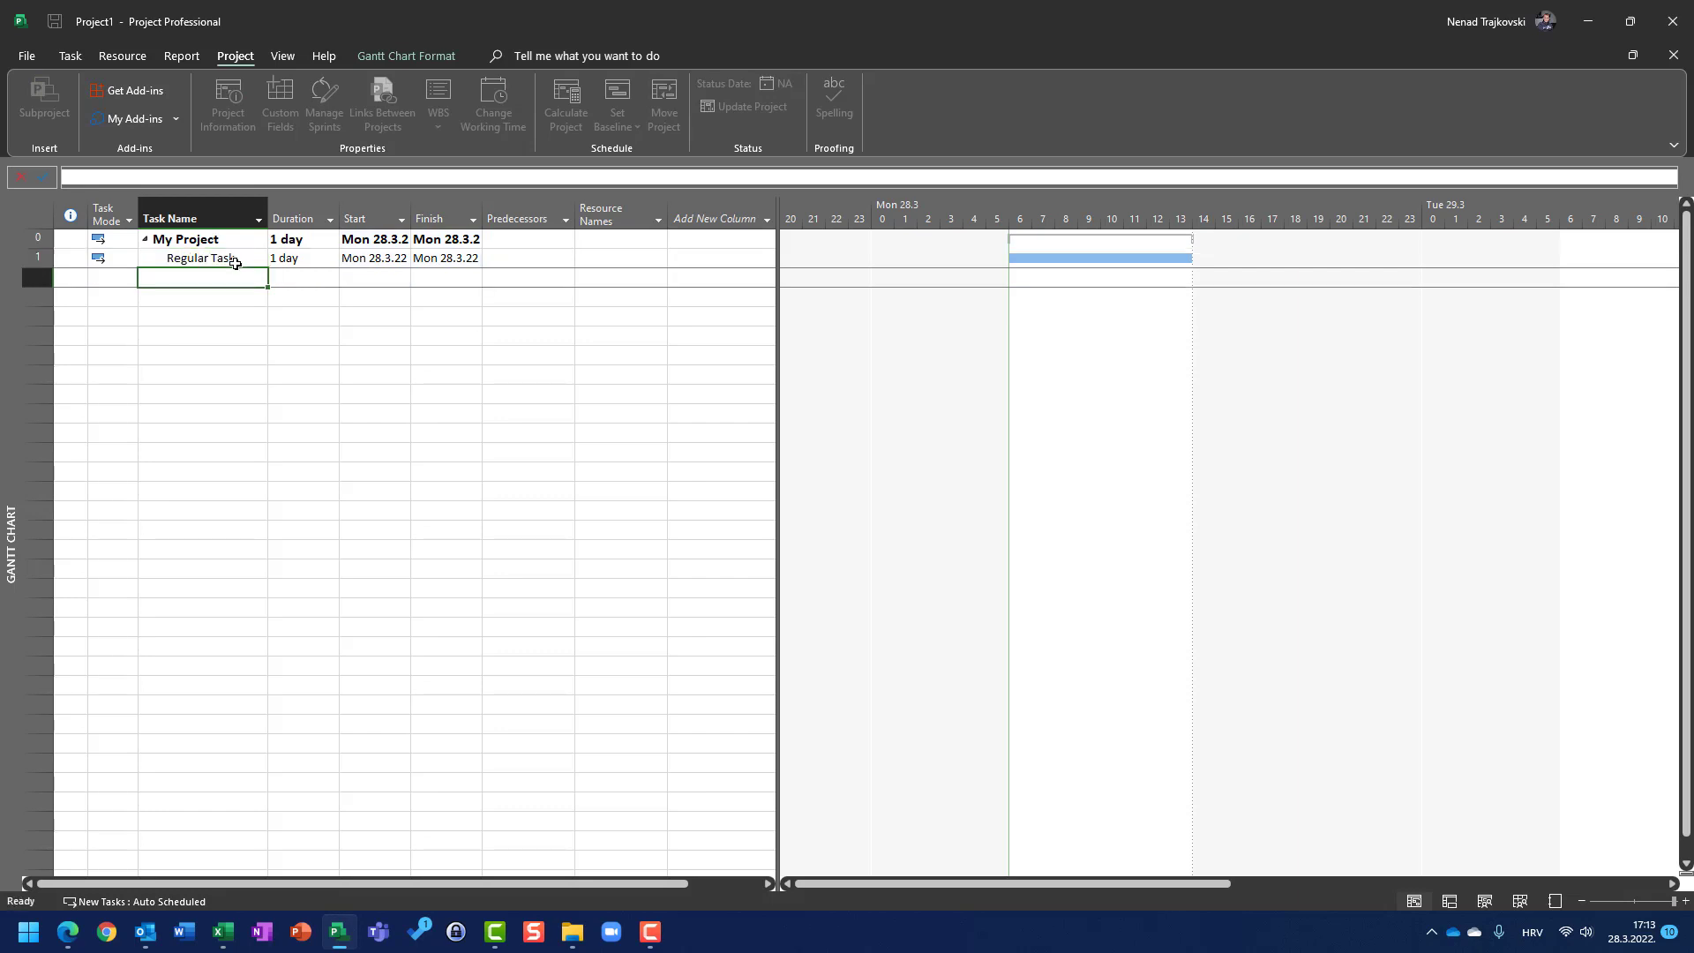
{"action": "key", "text": "Up"}
{"action": "key", "text": "Right"}
{"action": "type", "text": "1 day"}
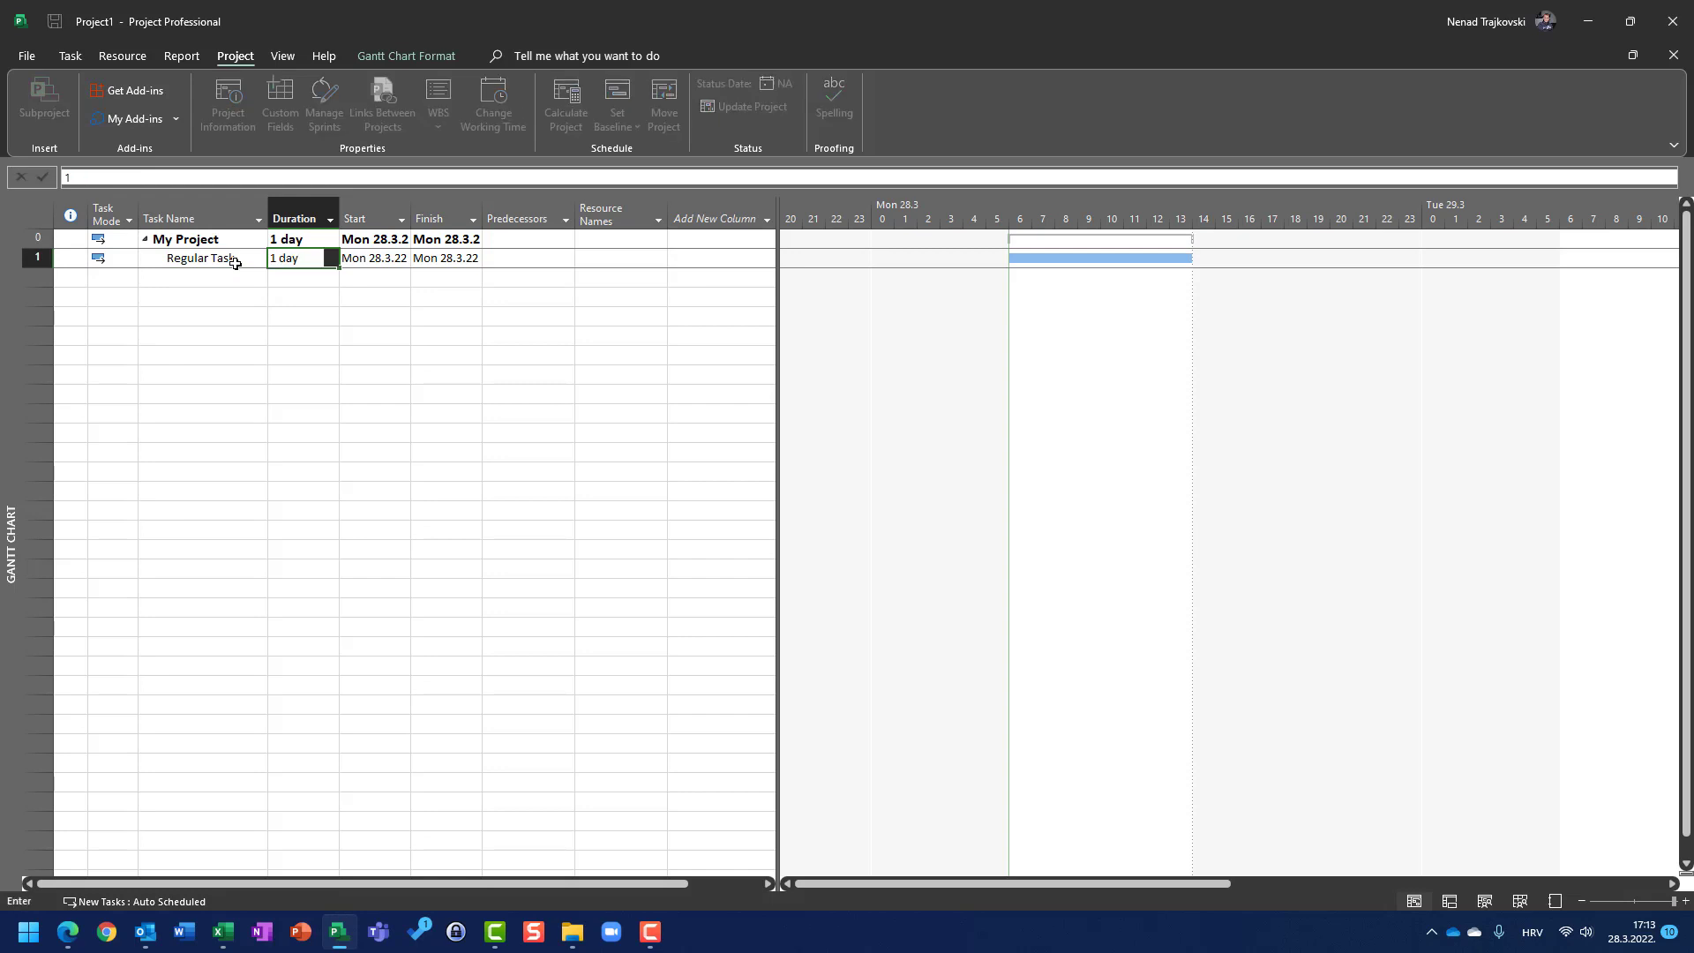
{"action": "key", "text": "Return"}
{"action": "key", "text": "Left"}
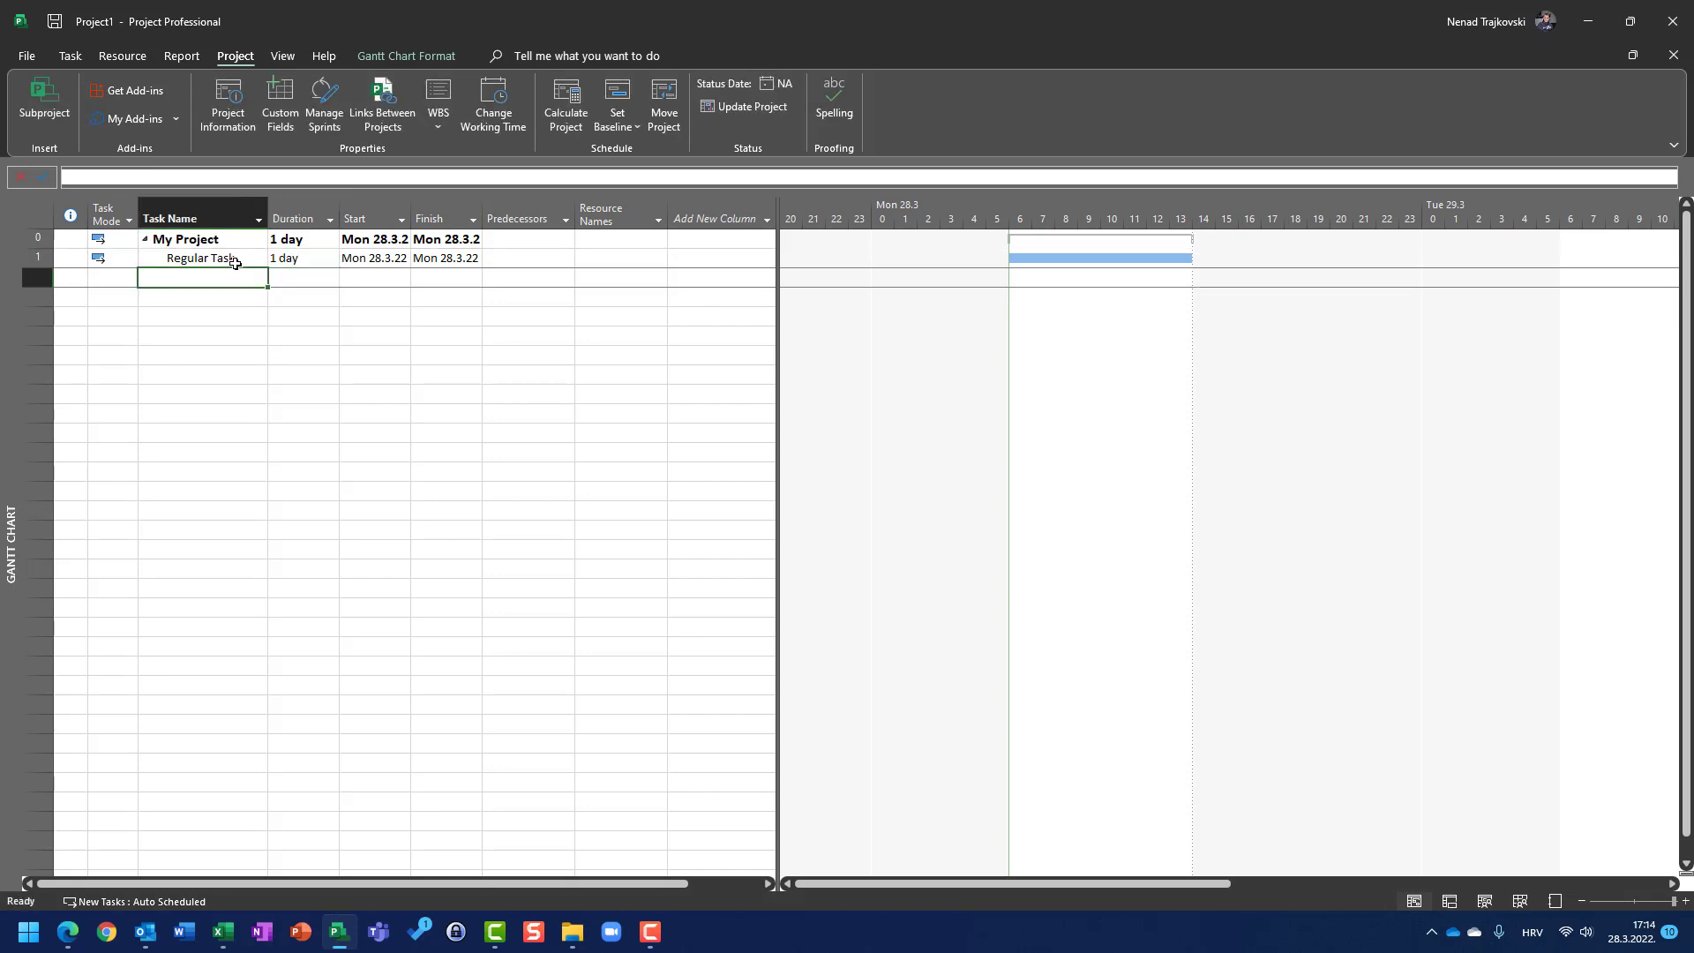
{"action": "right_click", "coordinate": [938, 219]}
{"action": "left_click", "coordinate": [611, 351]}
{"action": "left_click_drag", "start_coordinate": [1104, 886], "coordinate": [1159, 884]}
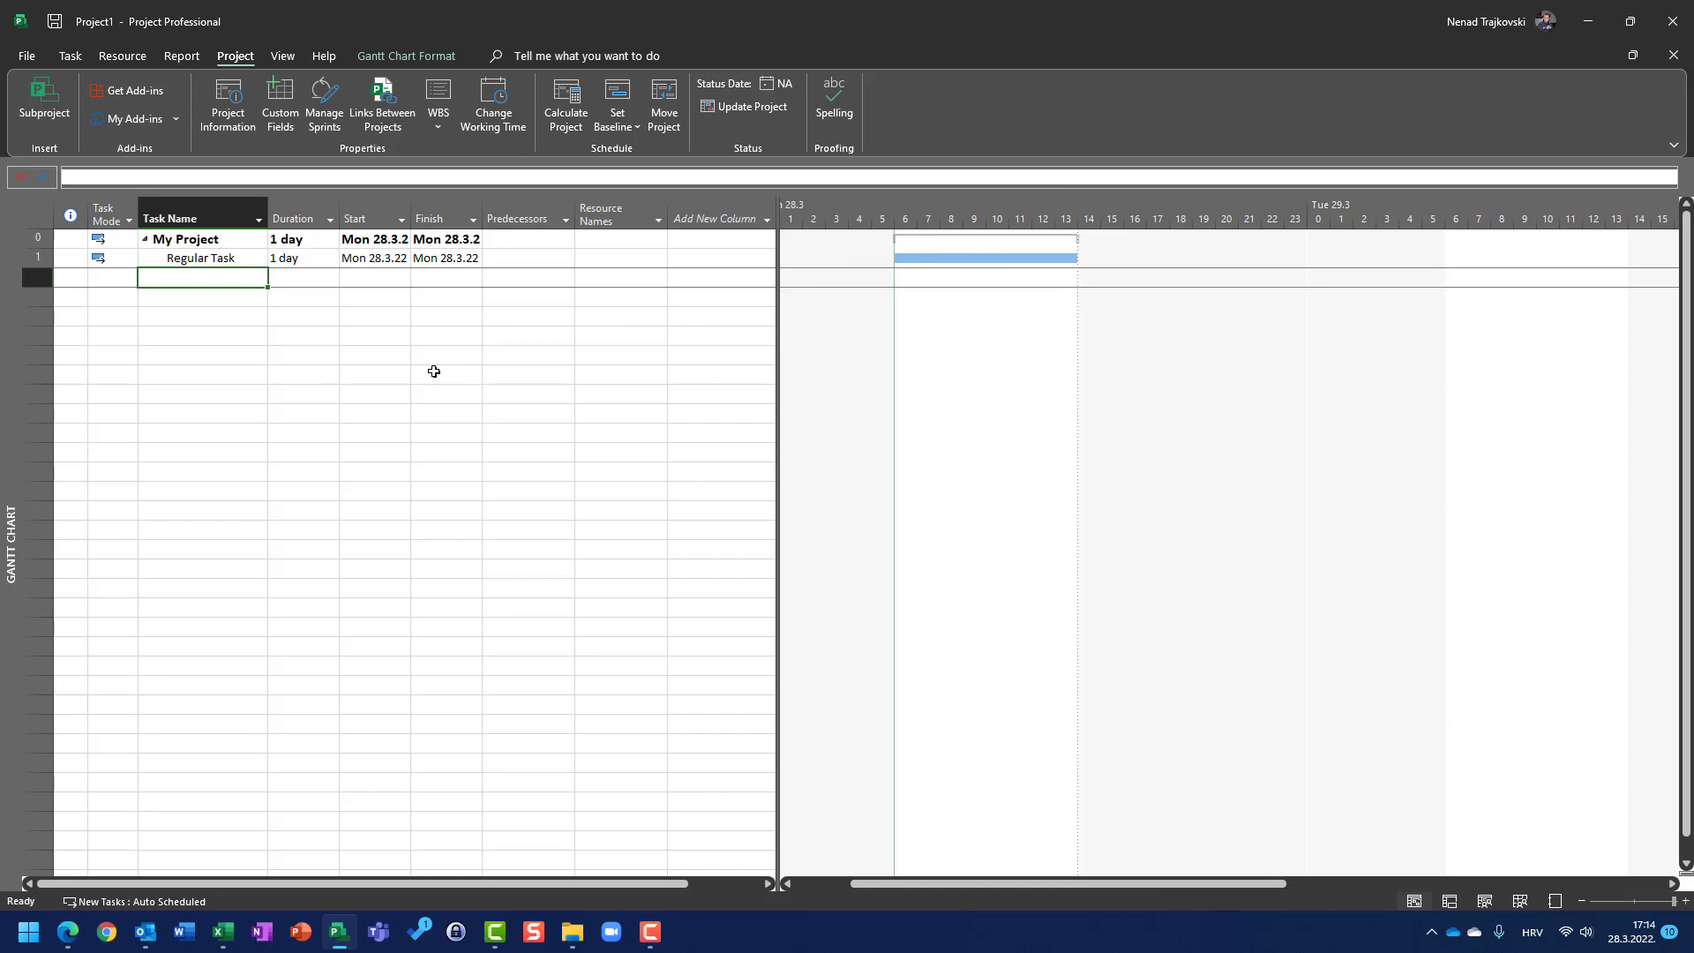
Step: Add a task named Meeting below Regular Task with a duration of 0,5 days
{"action": "type", "text": "Meet"}
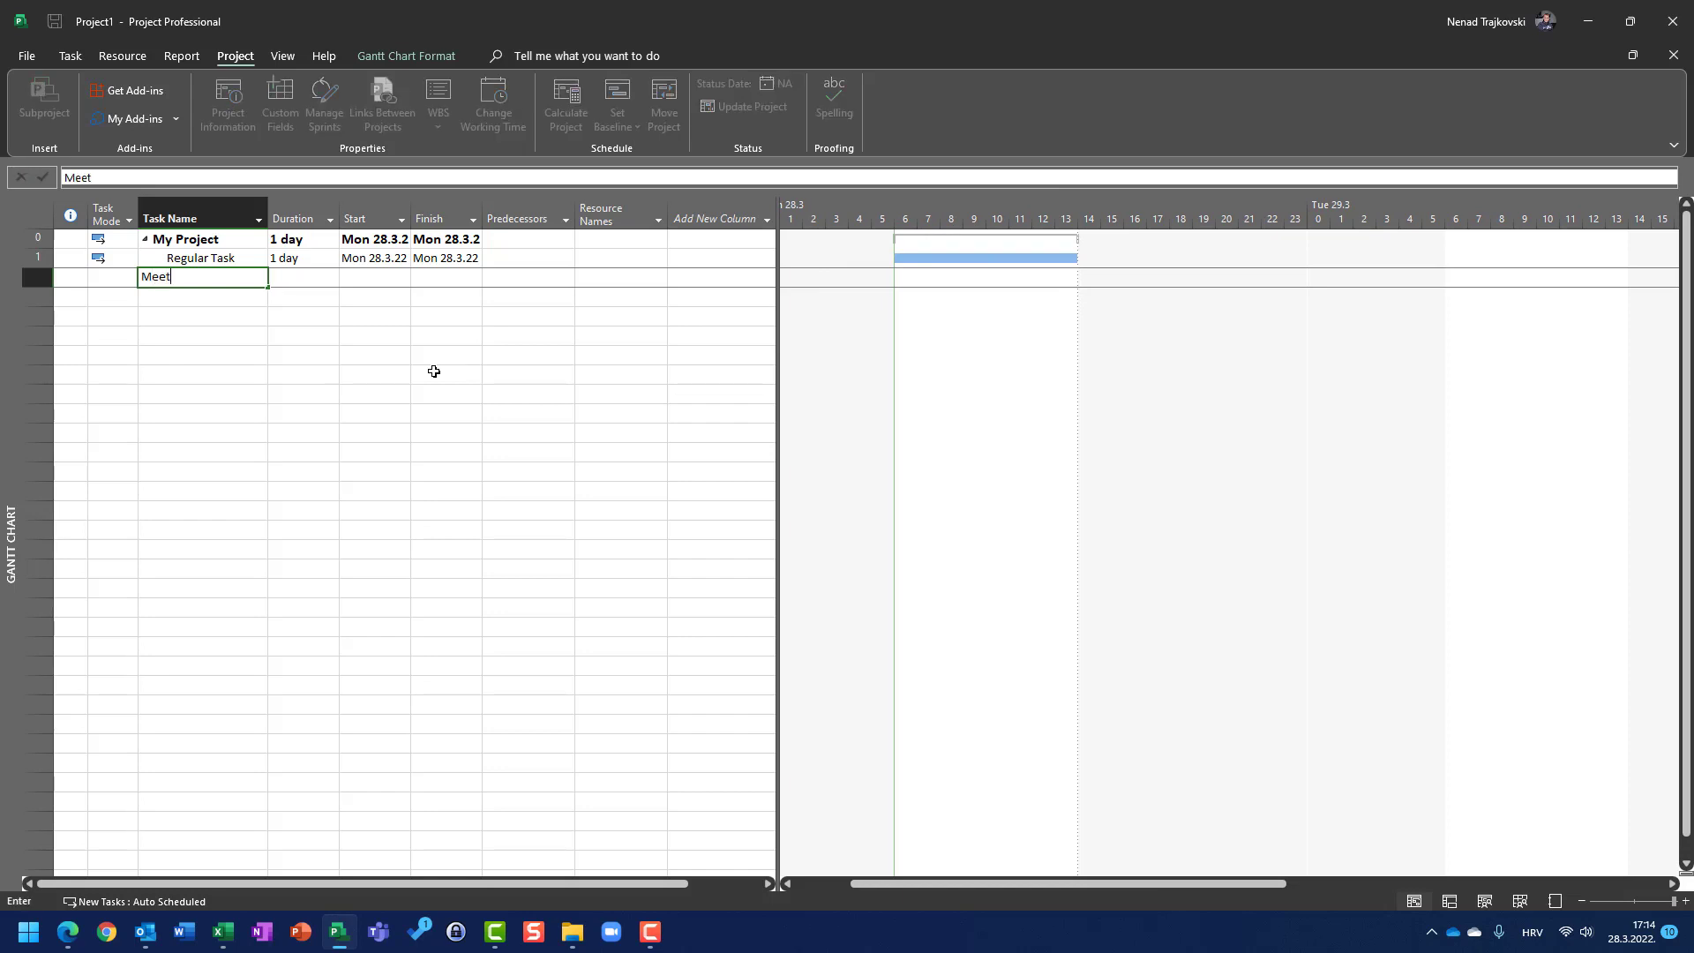
{"action": "type", "text": "ing"}
{"action": "key", "text": "Tab"}
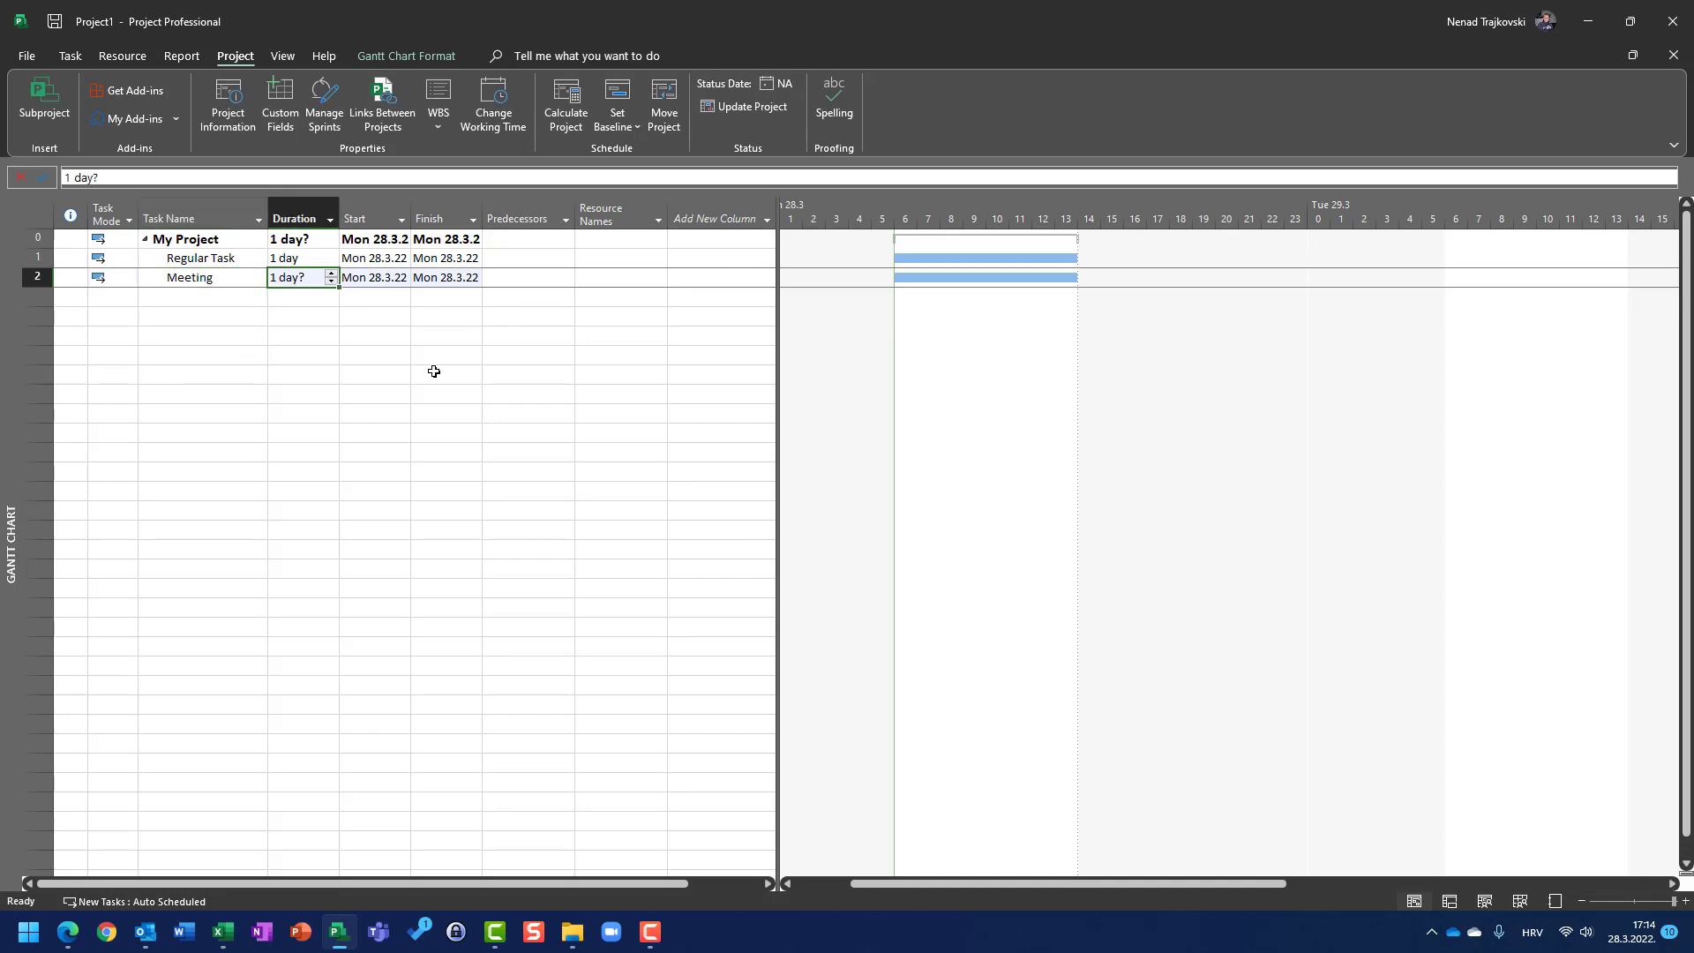
{"action": "type", "text": "0,5"}
{"action": "key", "text": "Return"}
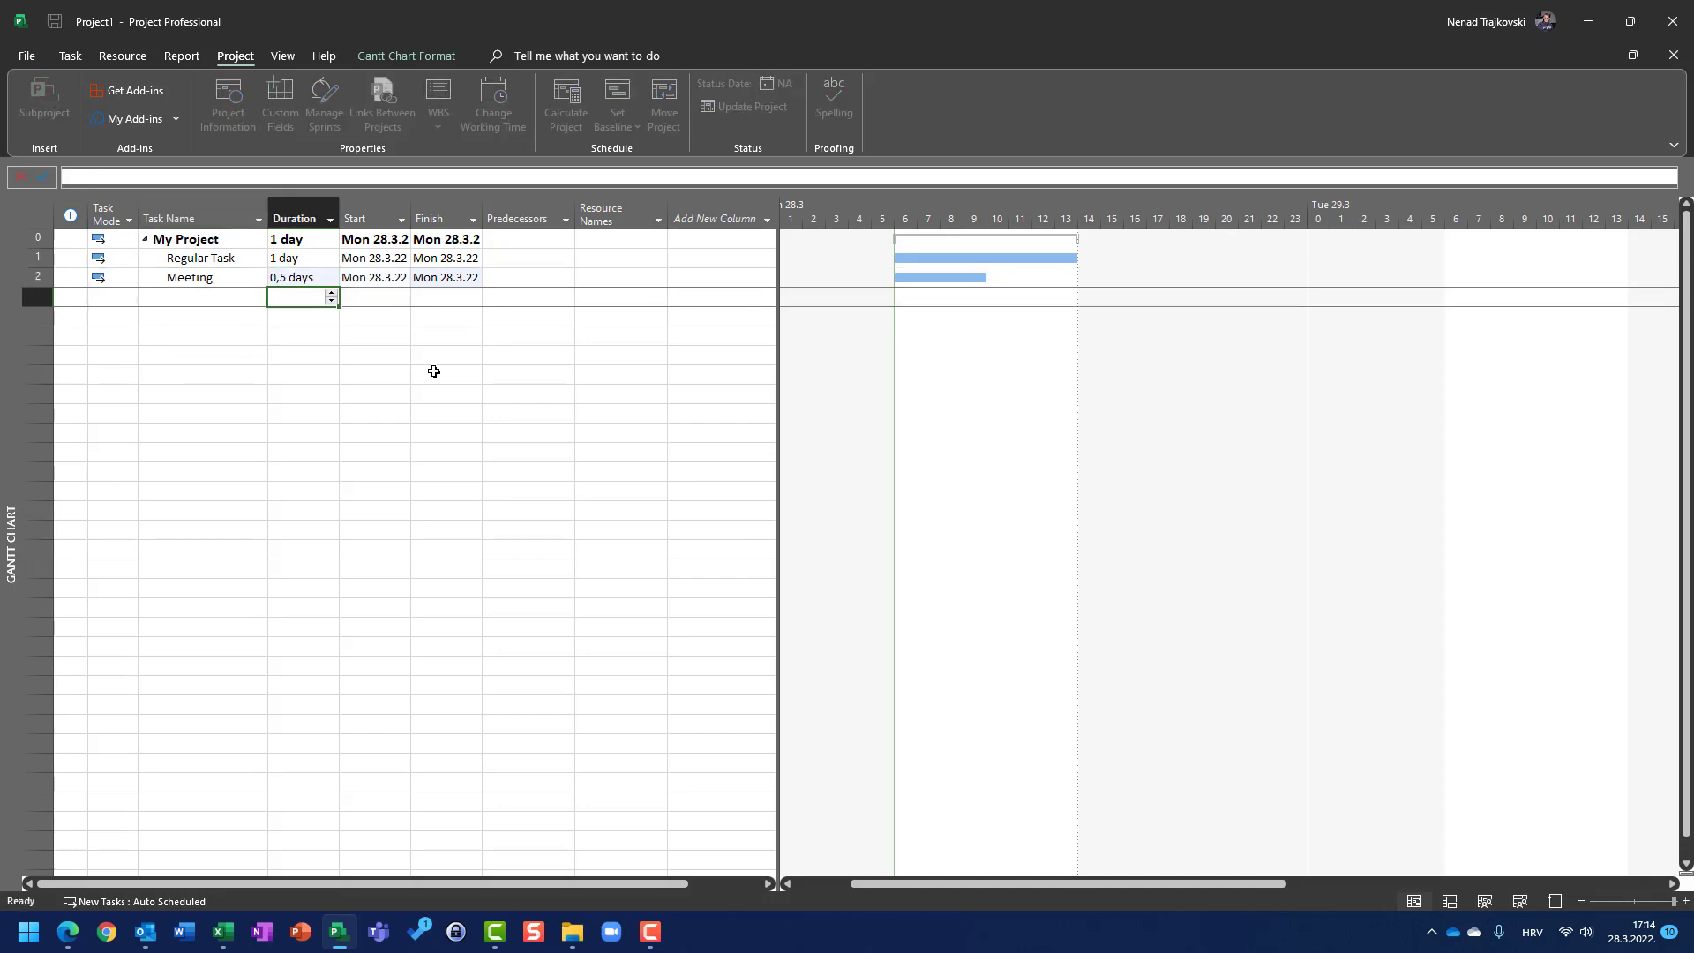
Step: Link Meeting to Regular Task by entering task 1 as its predecessor
{"action": "key", "text": "Up"}
{"action": "key", "text": "Right"}
{"action": "key", "text": "Right"}
{"action": "key", "text": "Right"}
{"action": "type", "text": "1"}
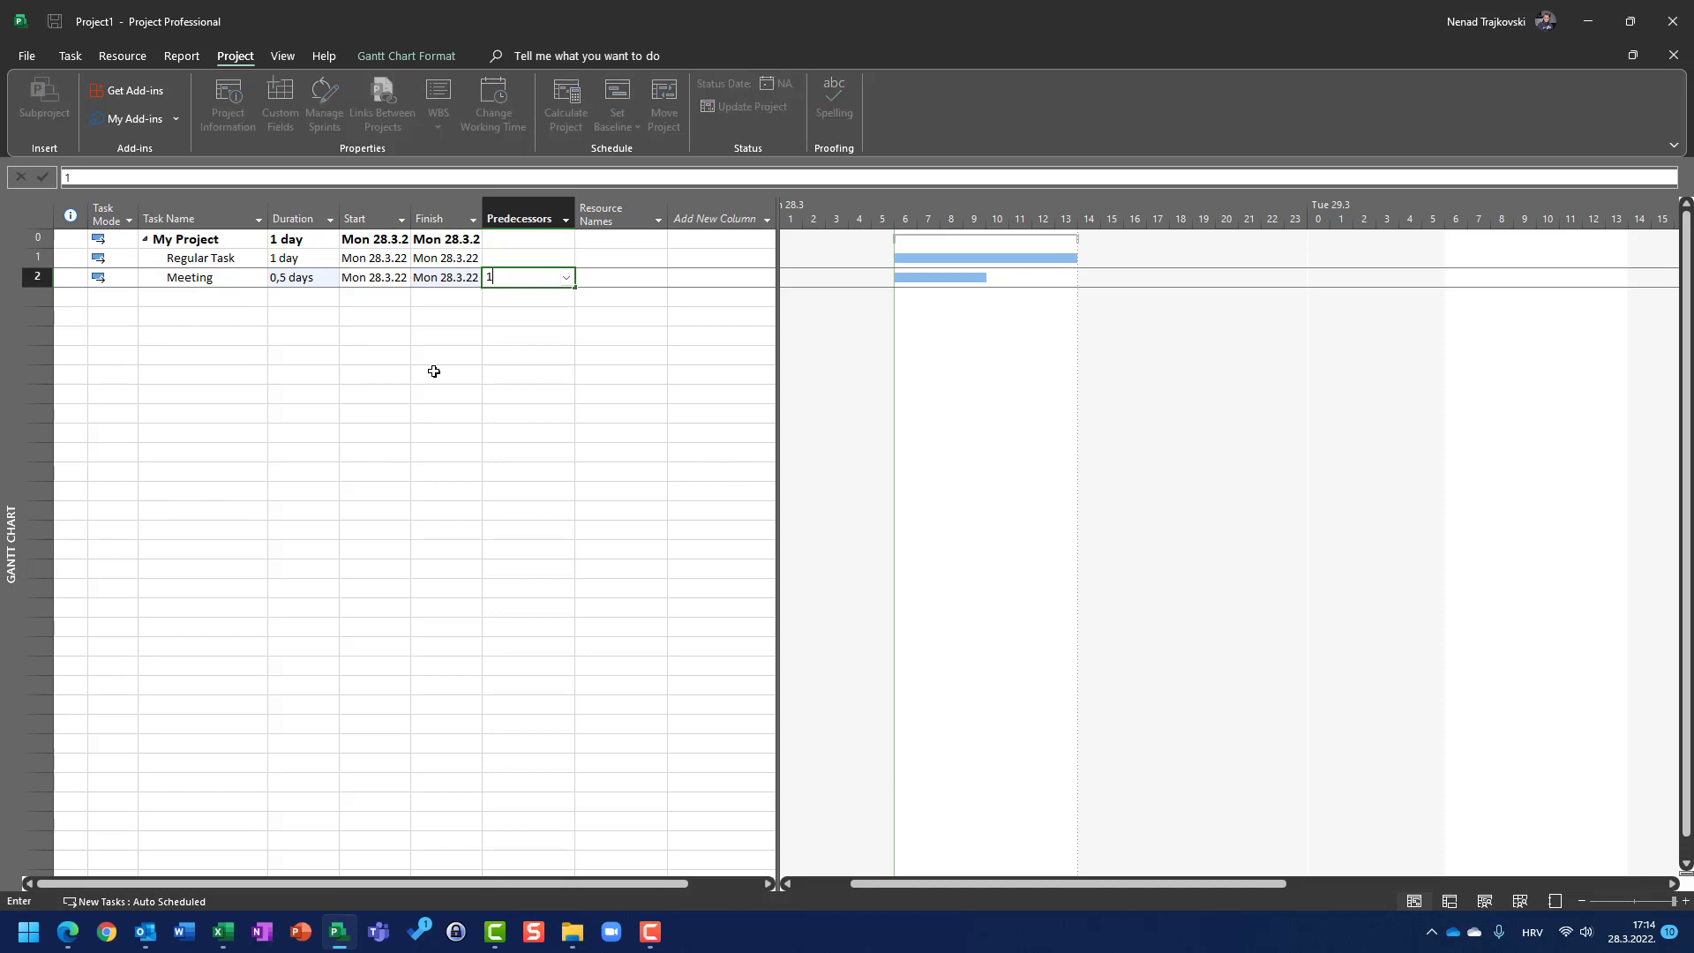
{"action": "key", "text": "Return"}
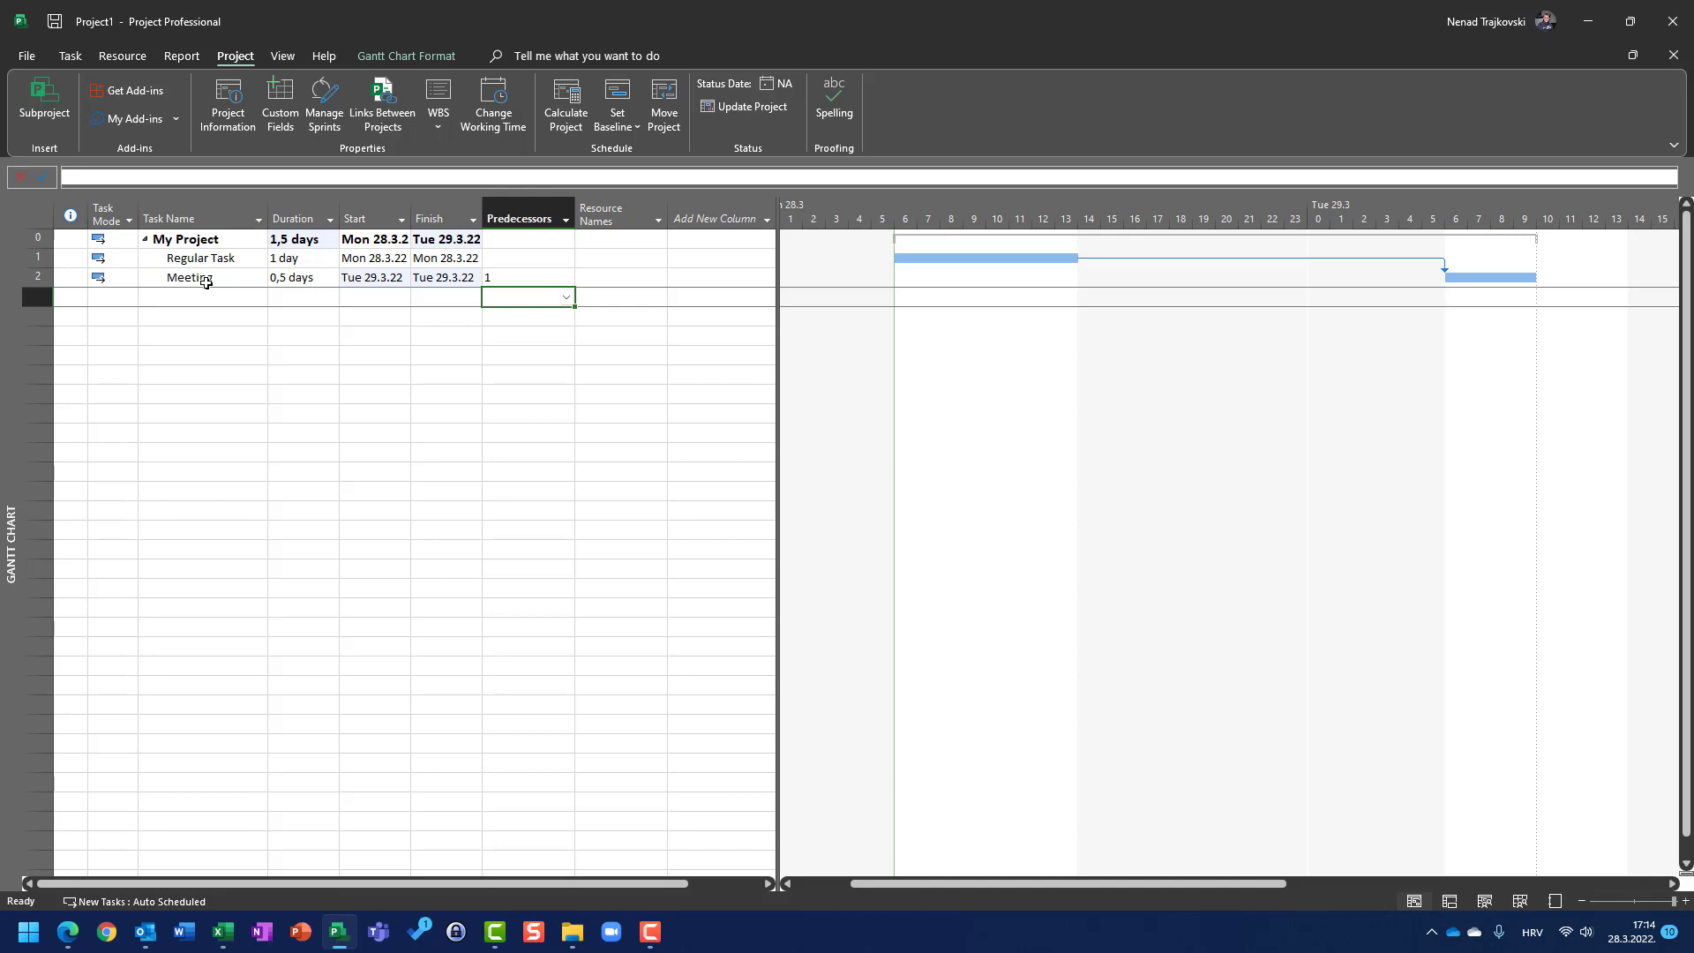
Step: Set the Meeting task's start to Tue 29.3.22 at 8:00, moving the task while keeping its link to Regular Task
{"action": "left_click", "coordinate": [368, 279]}
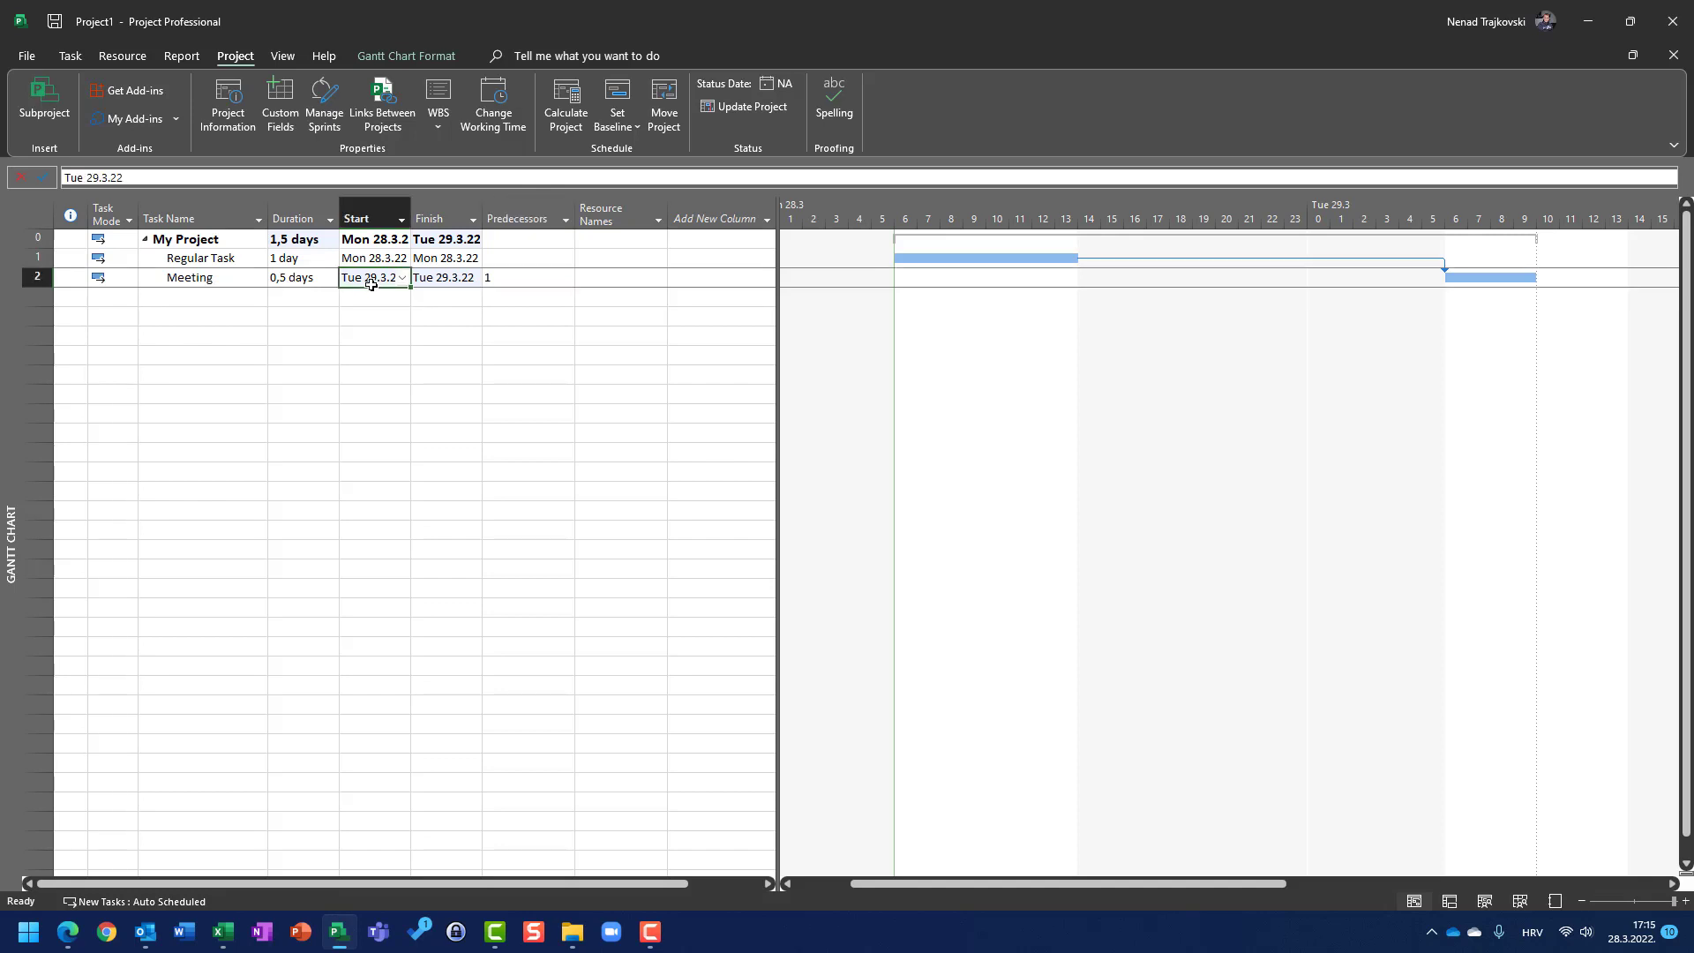
{"action": "double_click", "coordinate": [202, 286]}
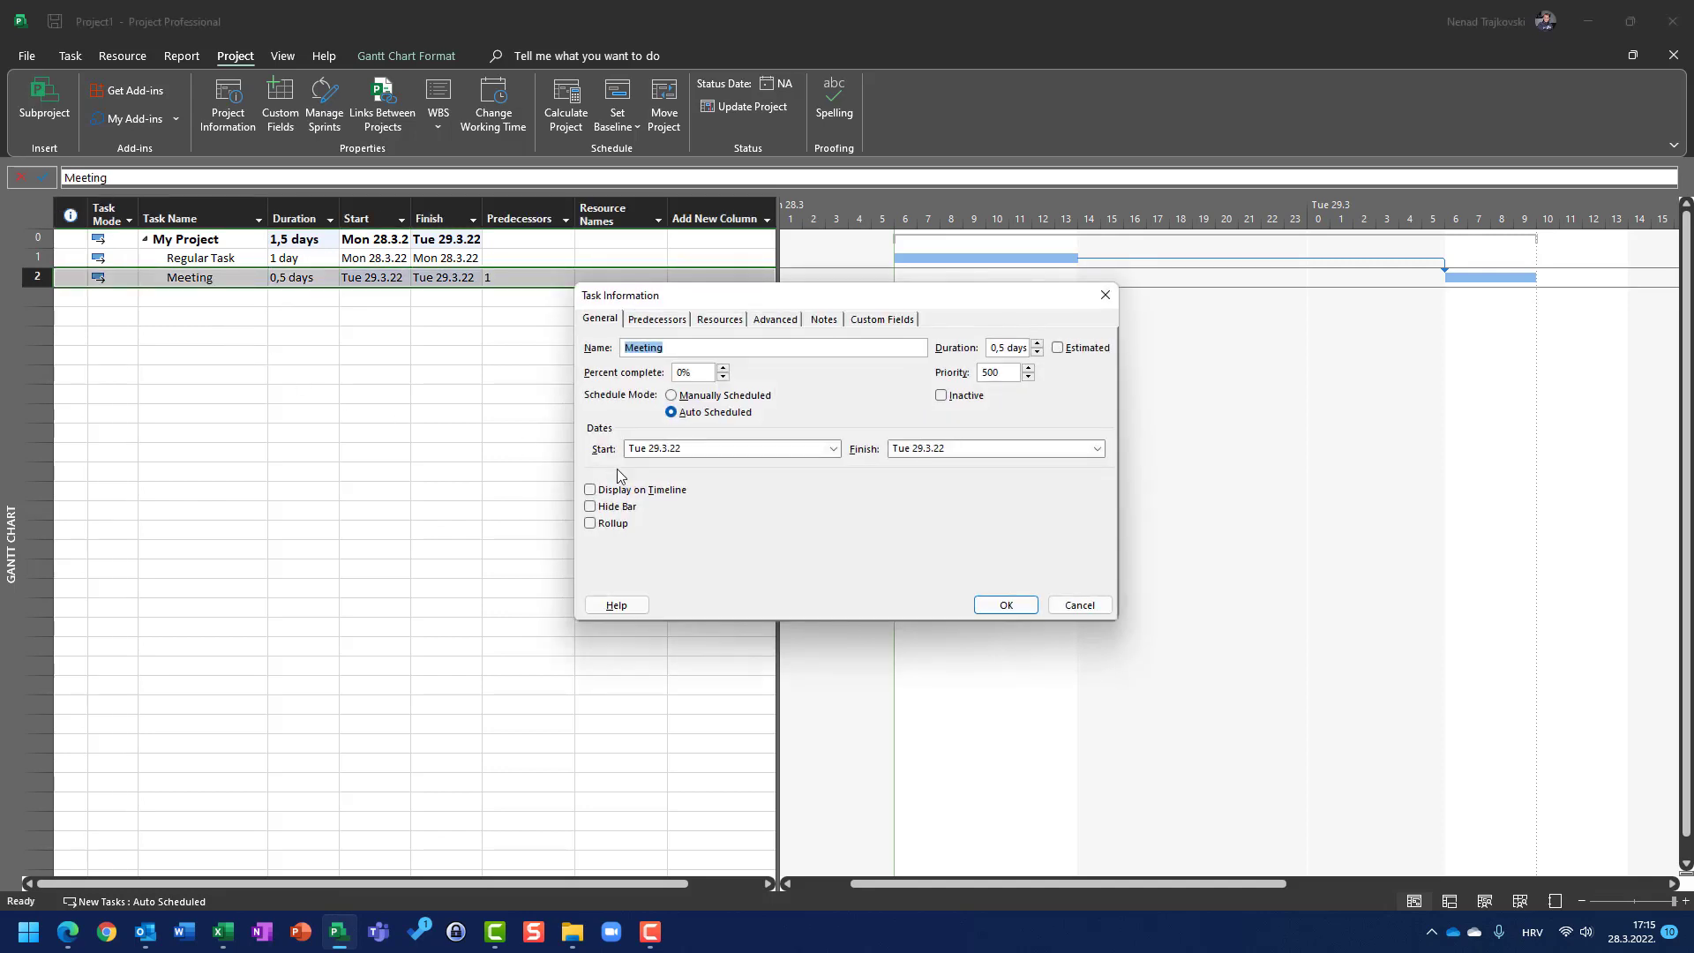
{"action": "left_click", "coordinate": [718, 448]}
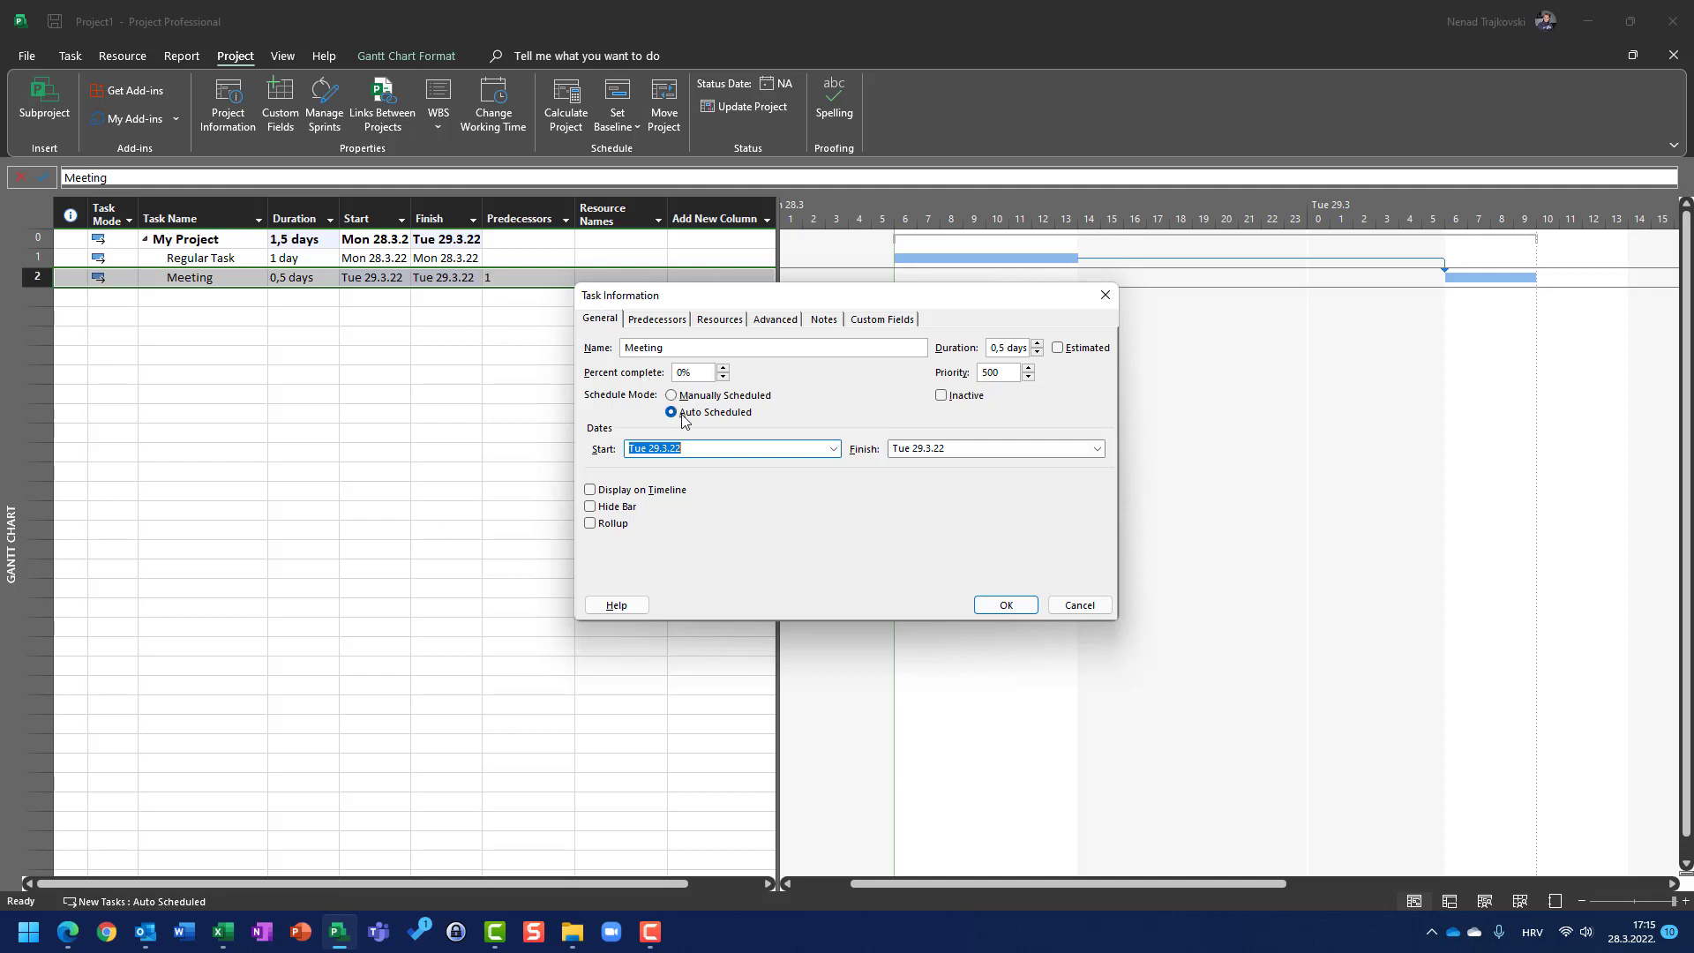
{"action": "left_click", "coordinate": [698, 451]}
{"action": "left_click", "coordinate": [989, 607]}
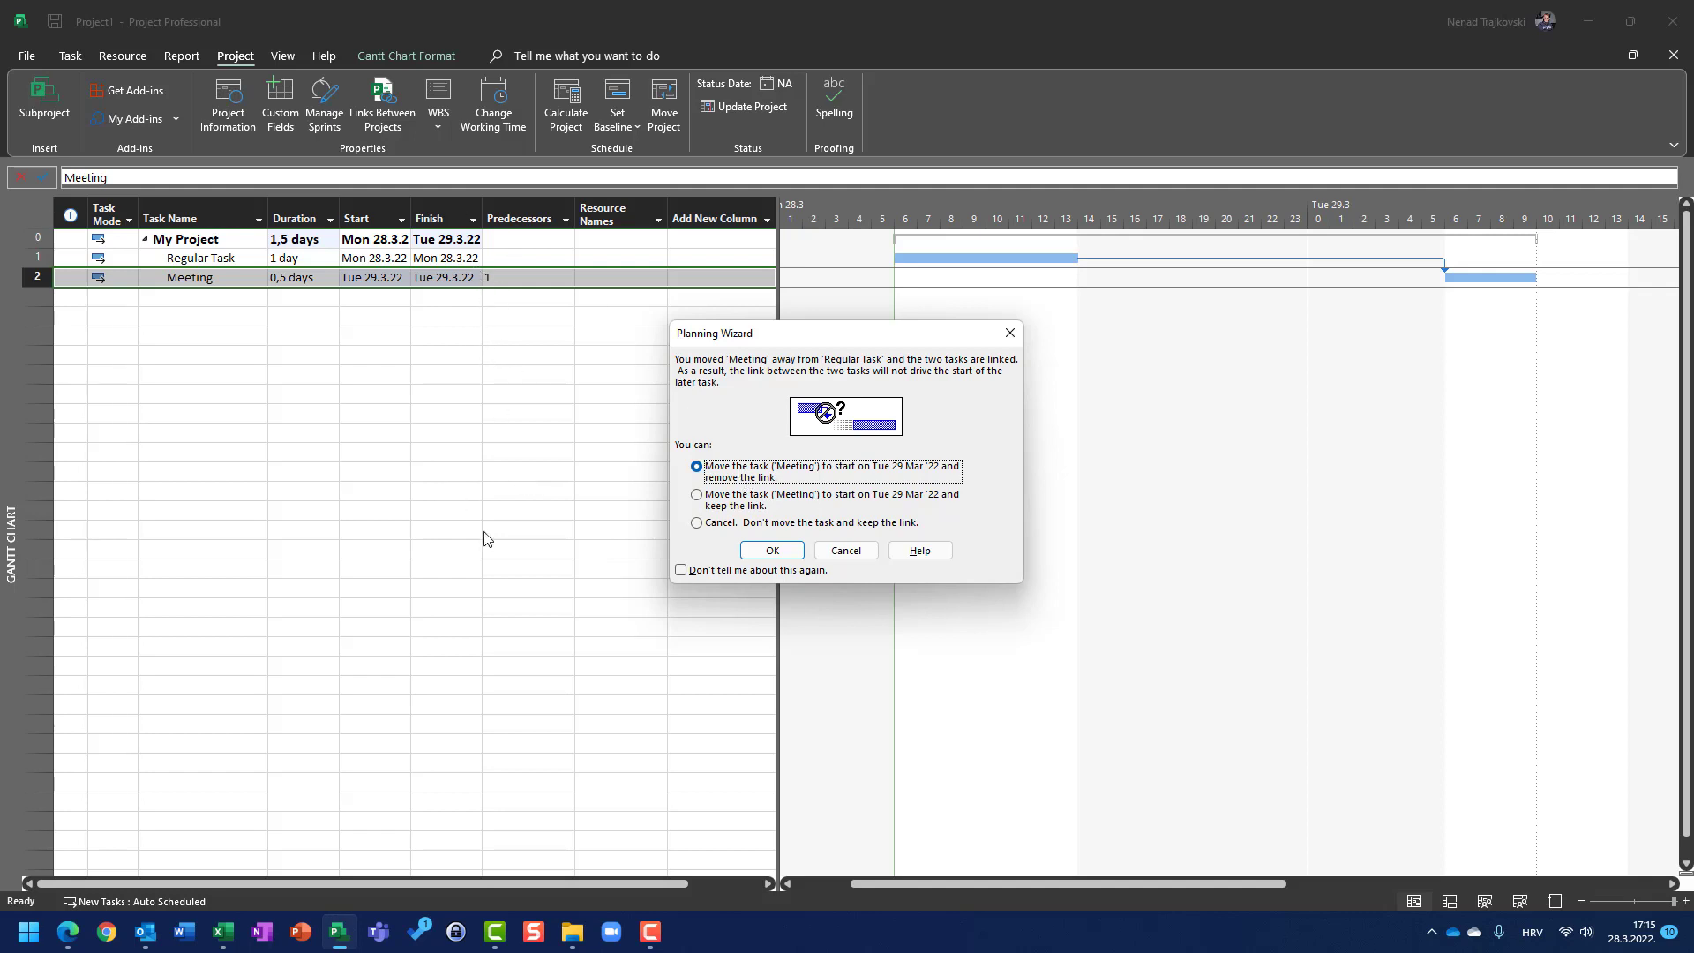
{"action": "left_click", "coordinate": [731, 509]}
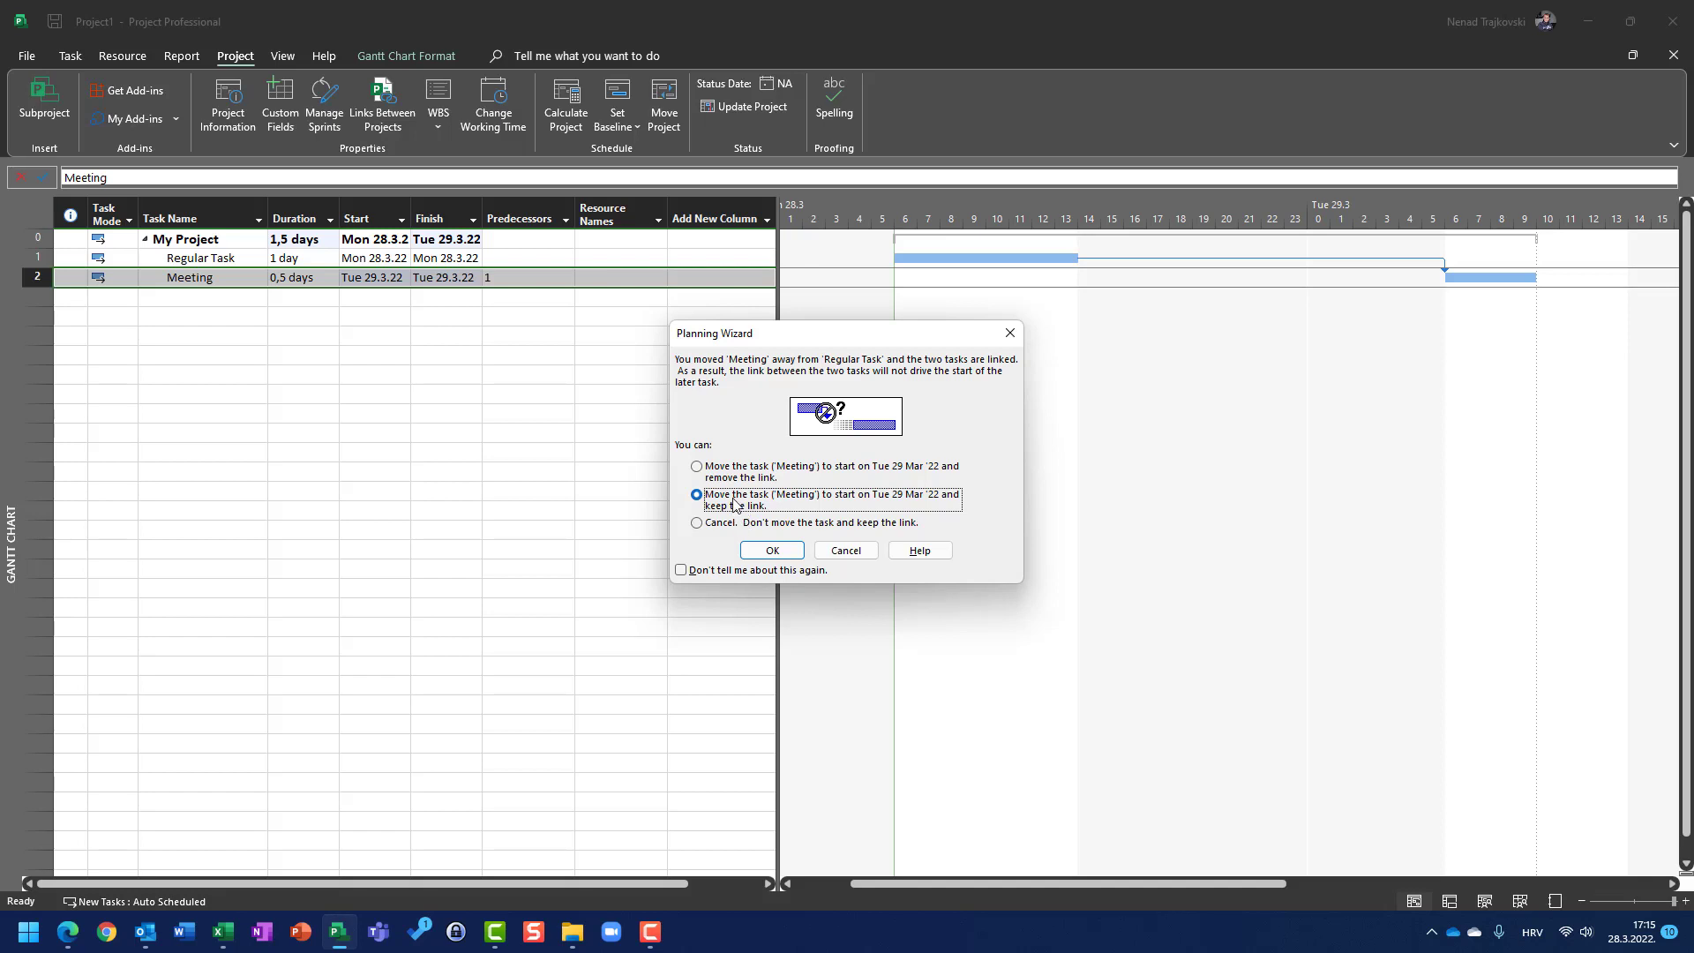
{"action": "left_click", "coordinate": [774, 554]}
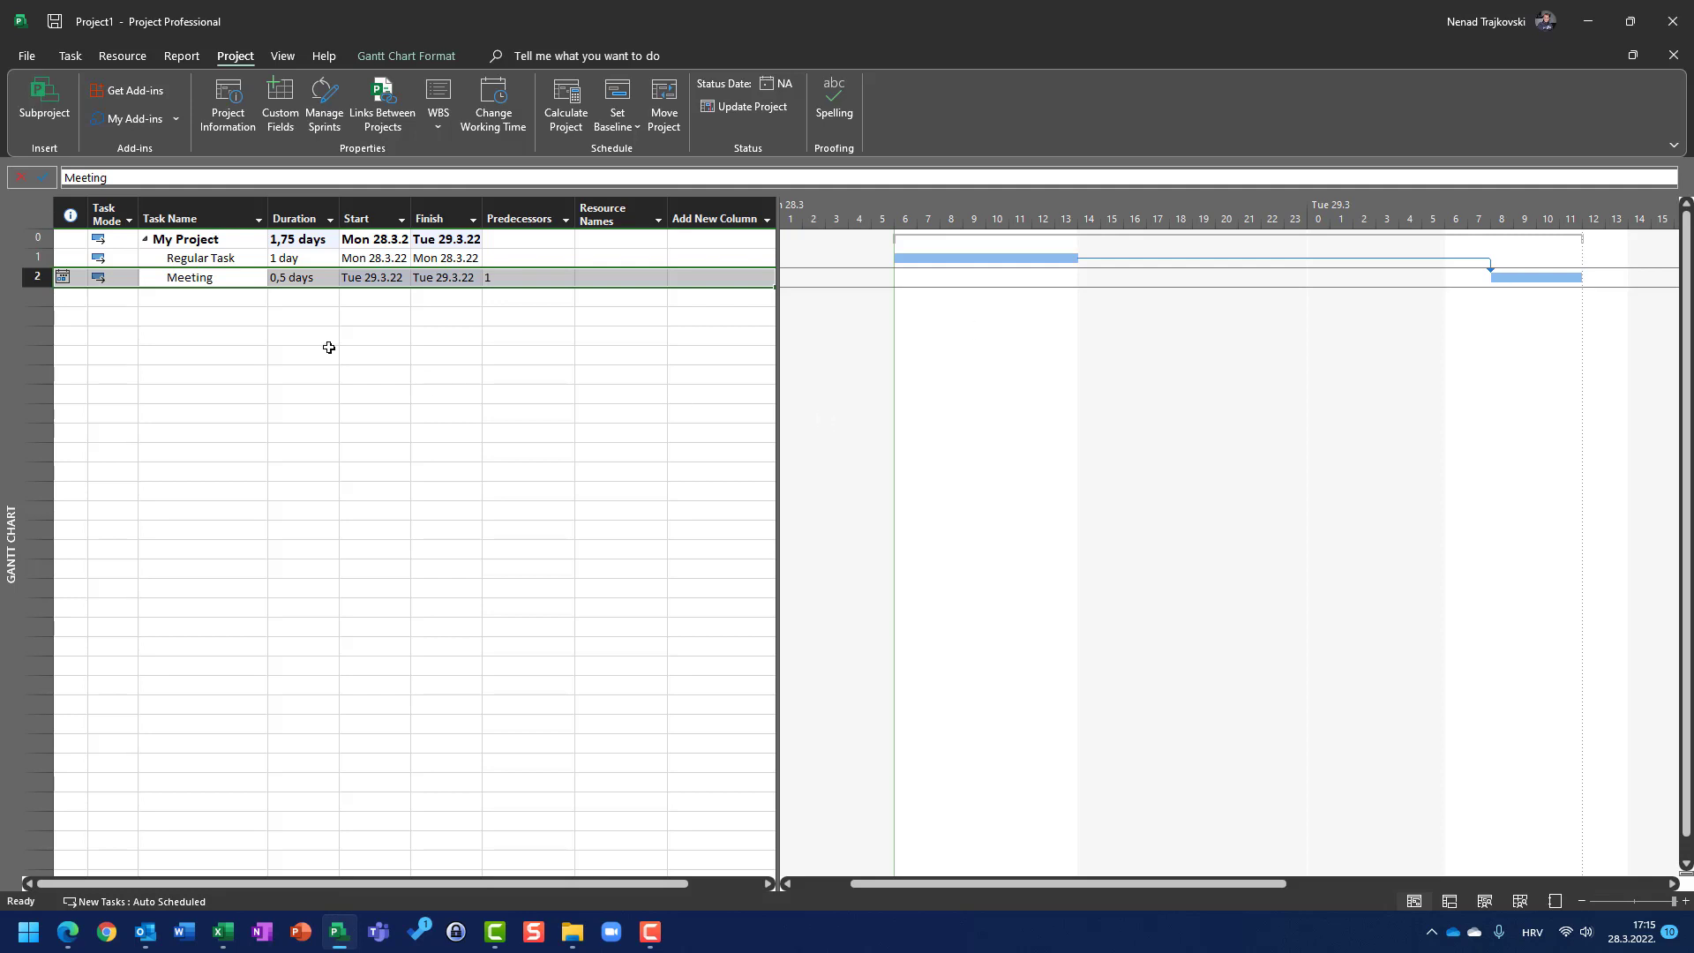
Step: Examine the Meeting task's start date, constraint type and constraint date in its task information, leaving them as they are
{"action": "left_click", "coordinate": [73, 280]}
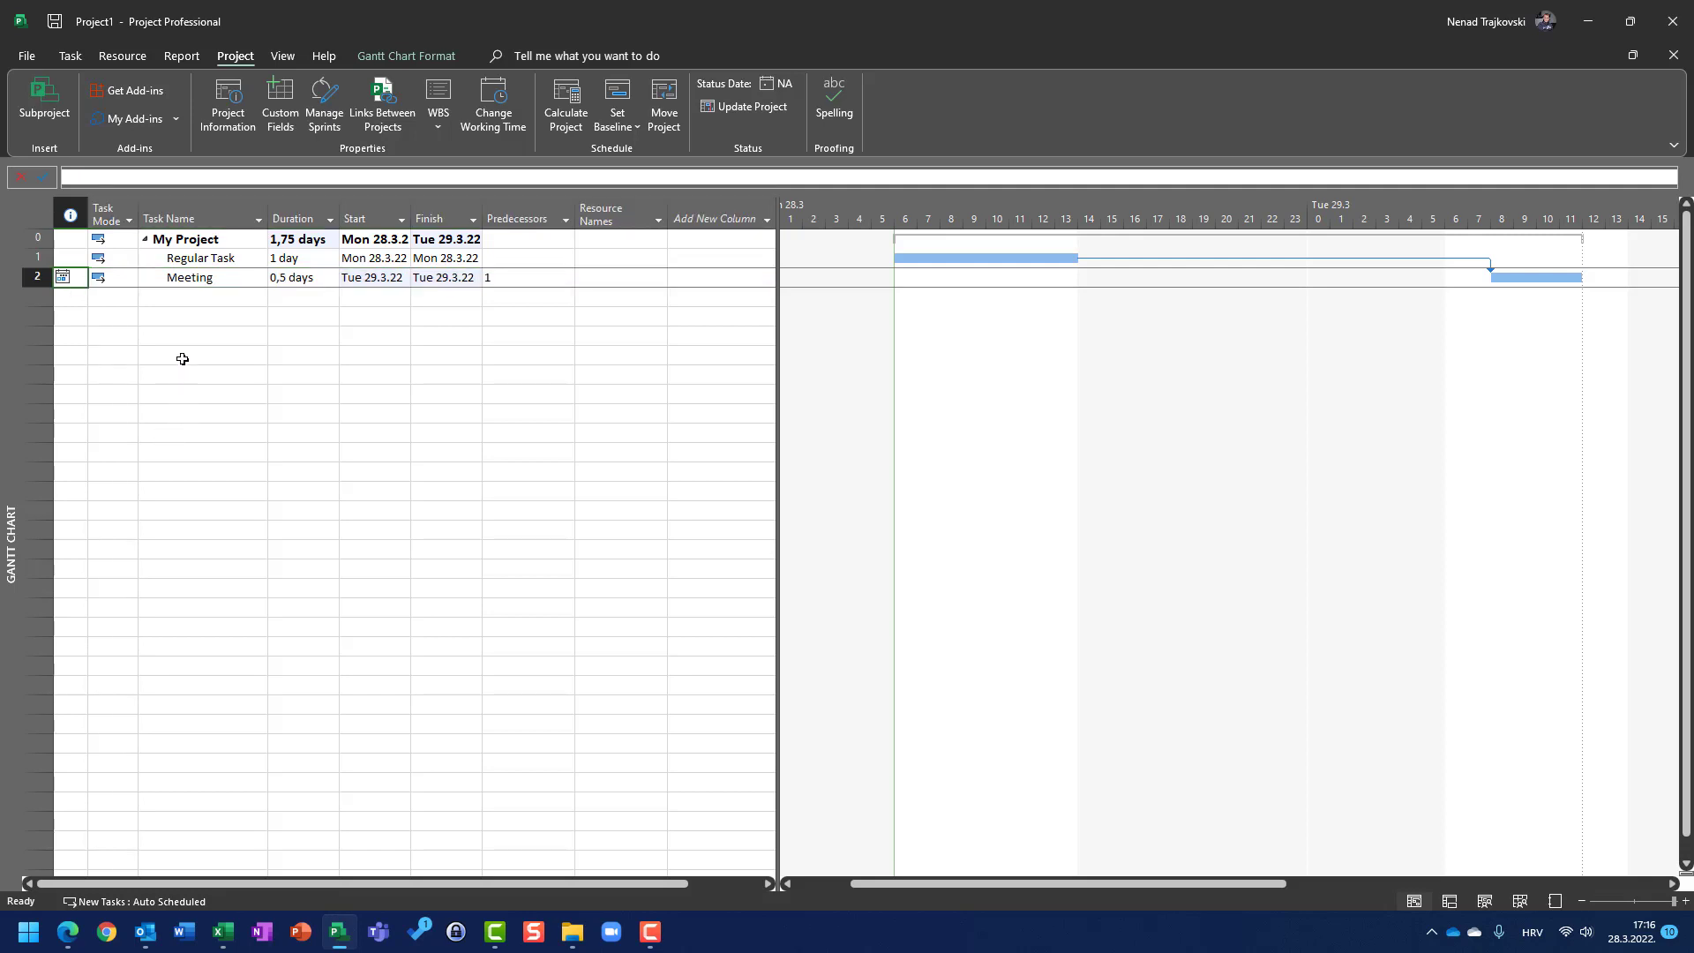
{"action": "double_click", "coordinate": [184, 285]}
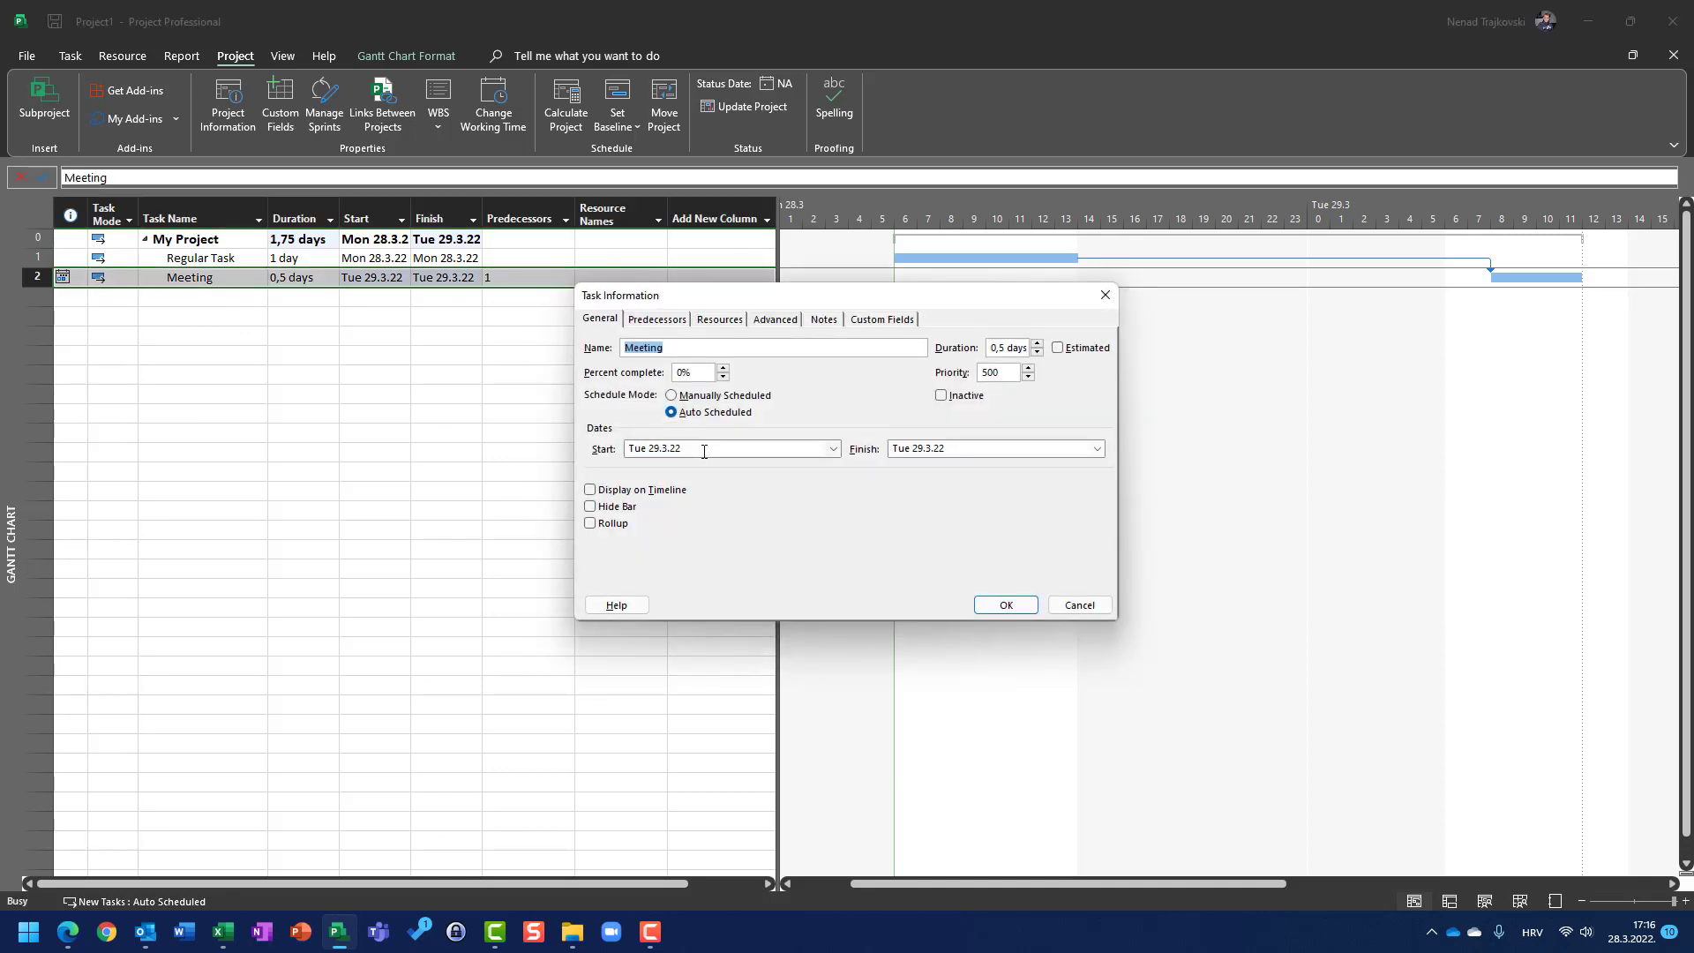
{"action": "left_click", "coordinate": [704, 451]}
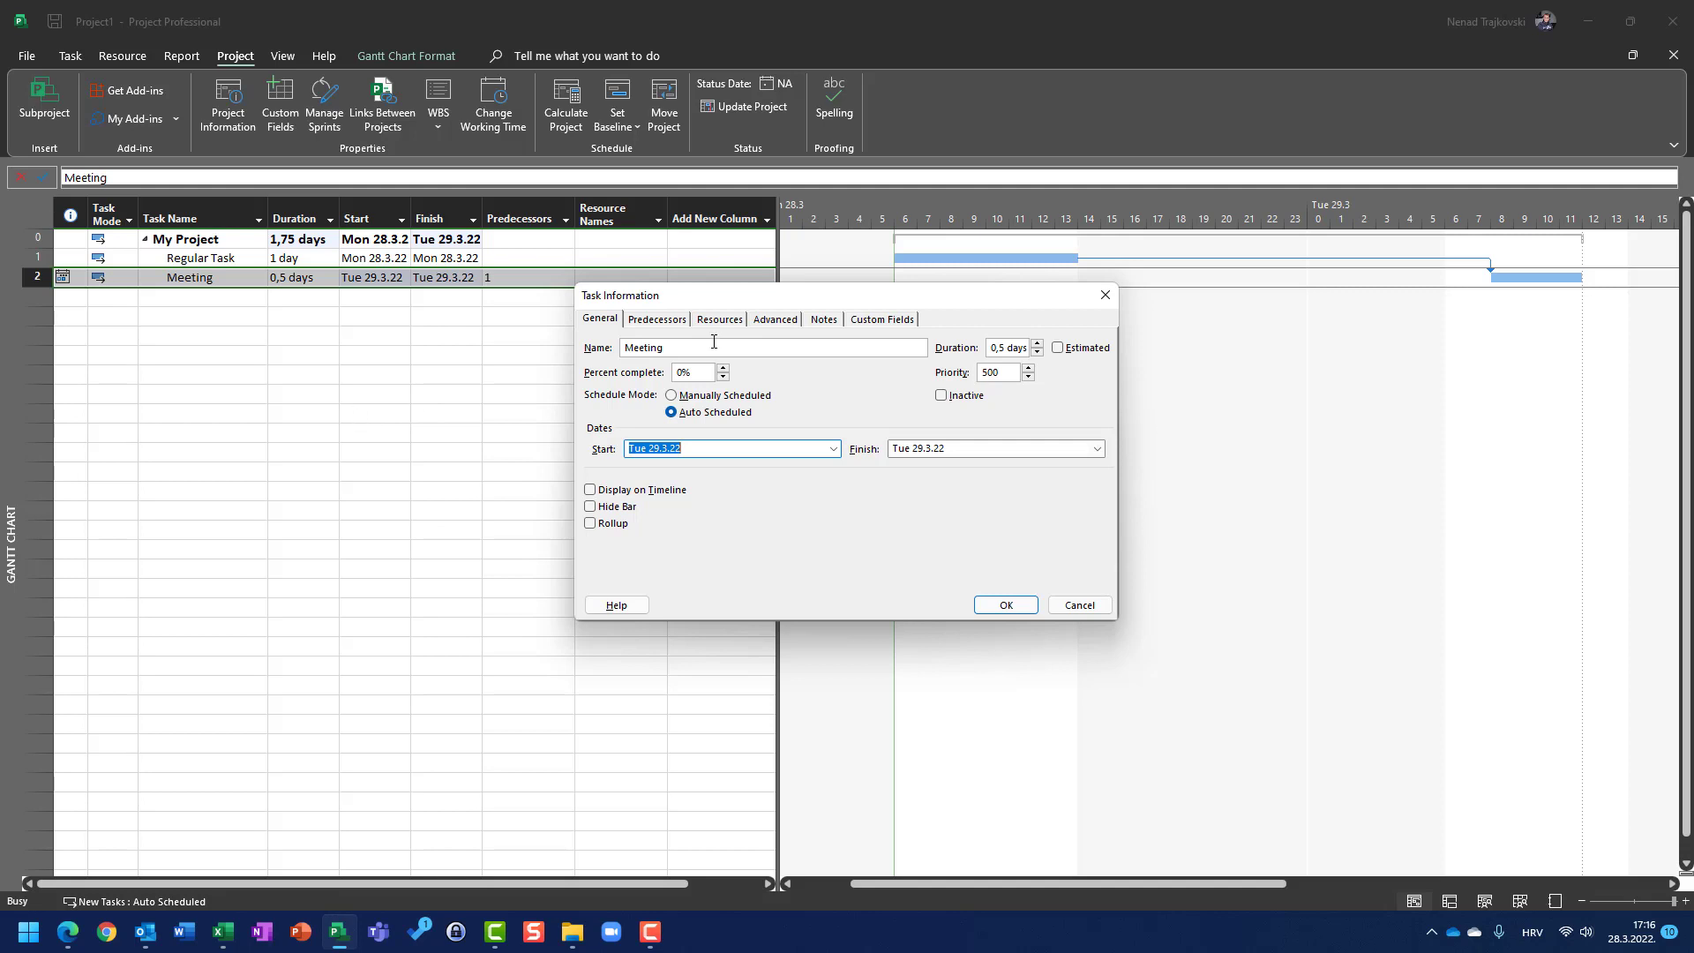
{"action": "left_click", "coordinate": [777, 319]}
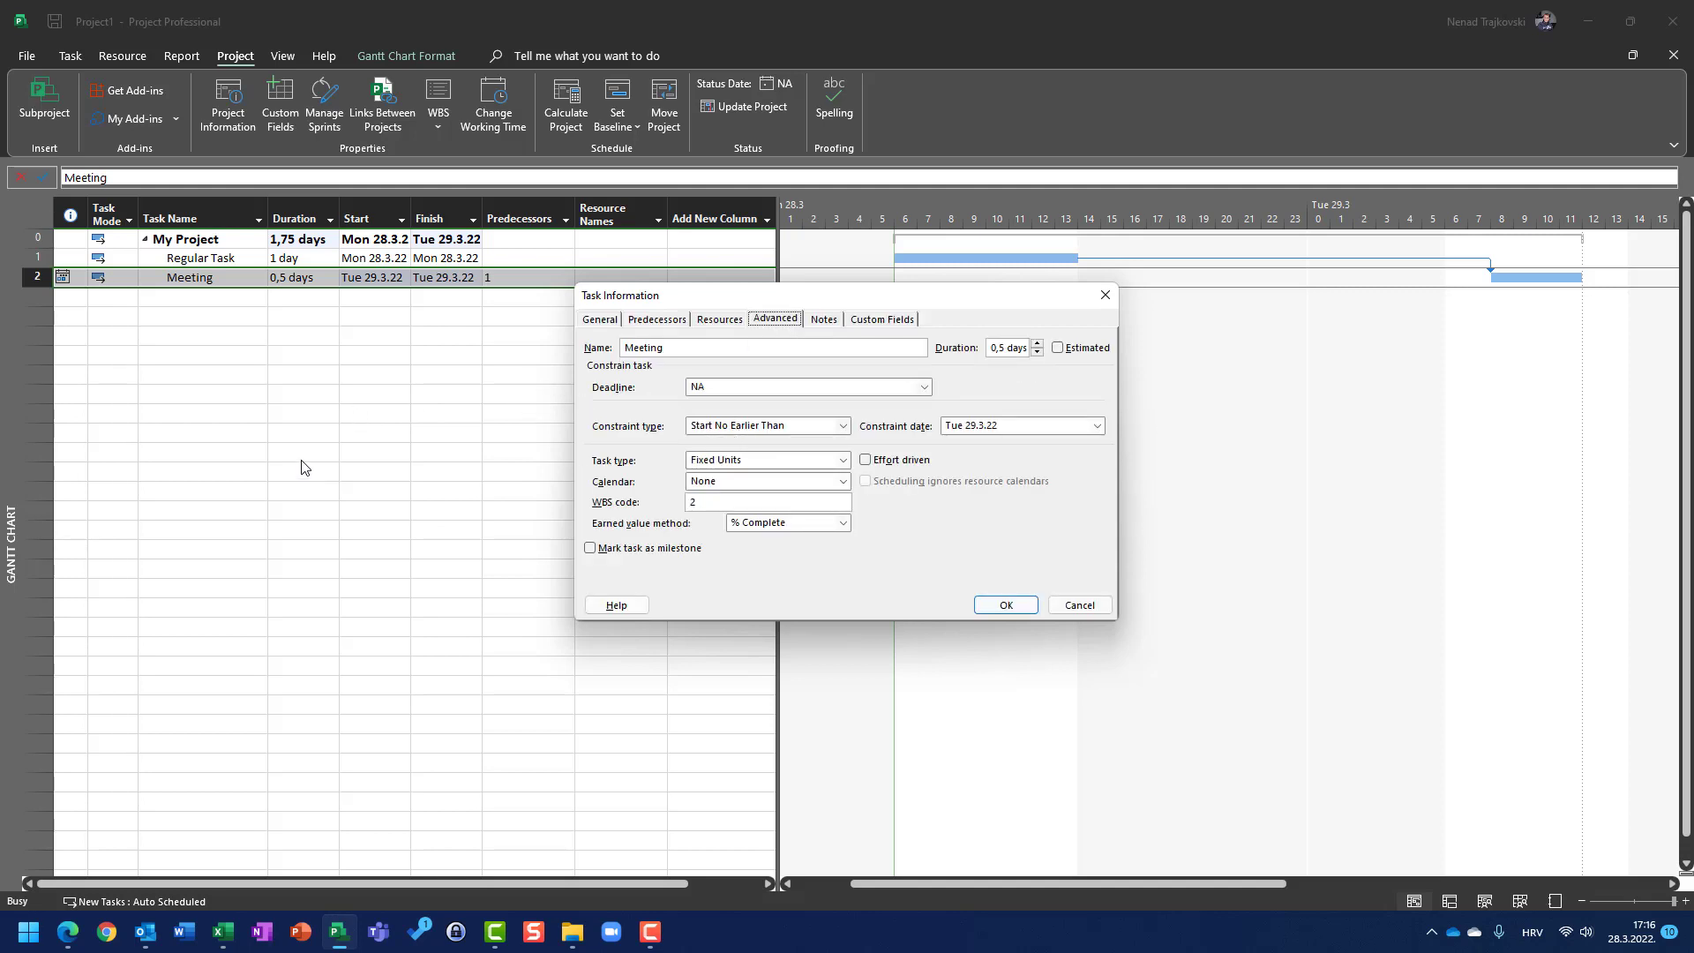
{"action": "key", "text": "Escape"}
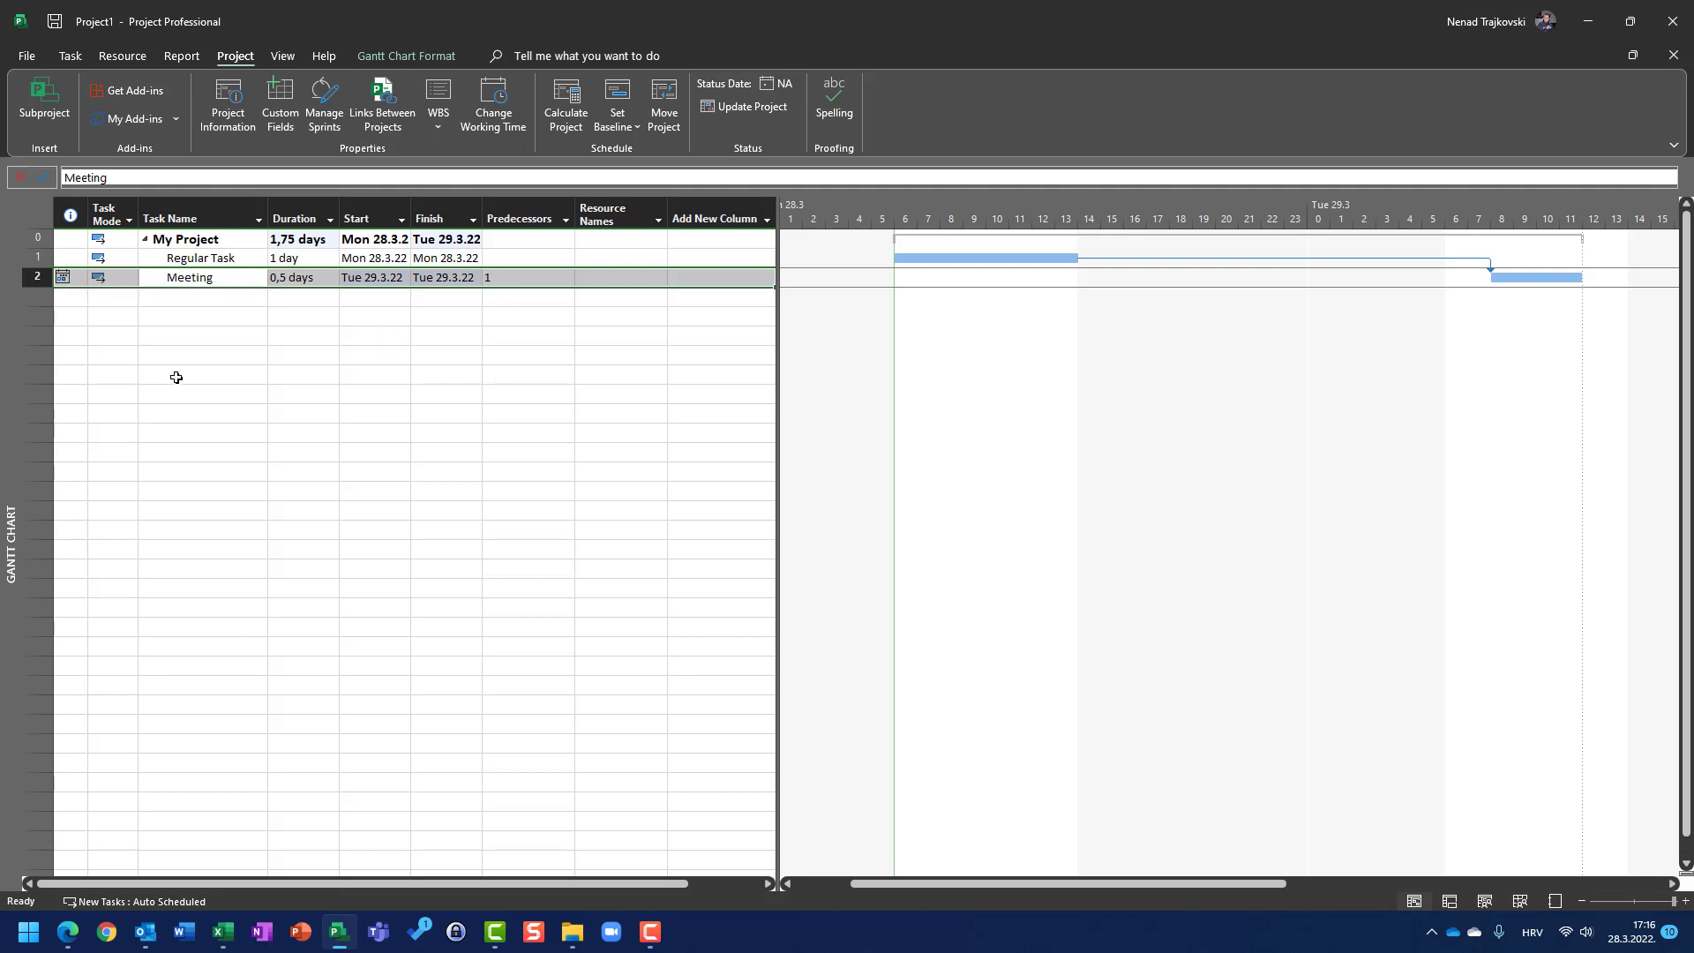
{"action": "left_click", "coordinate": [179, 375]}
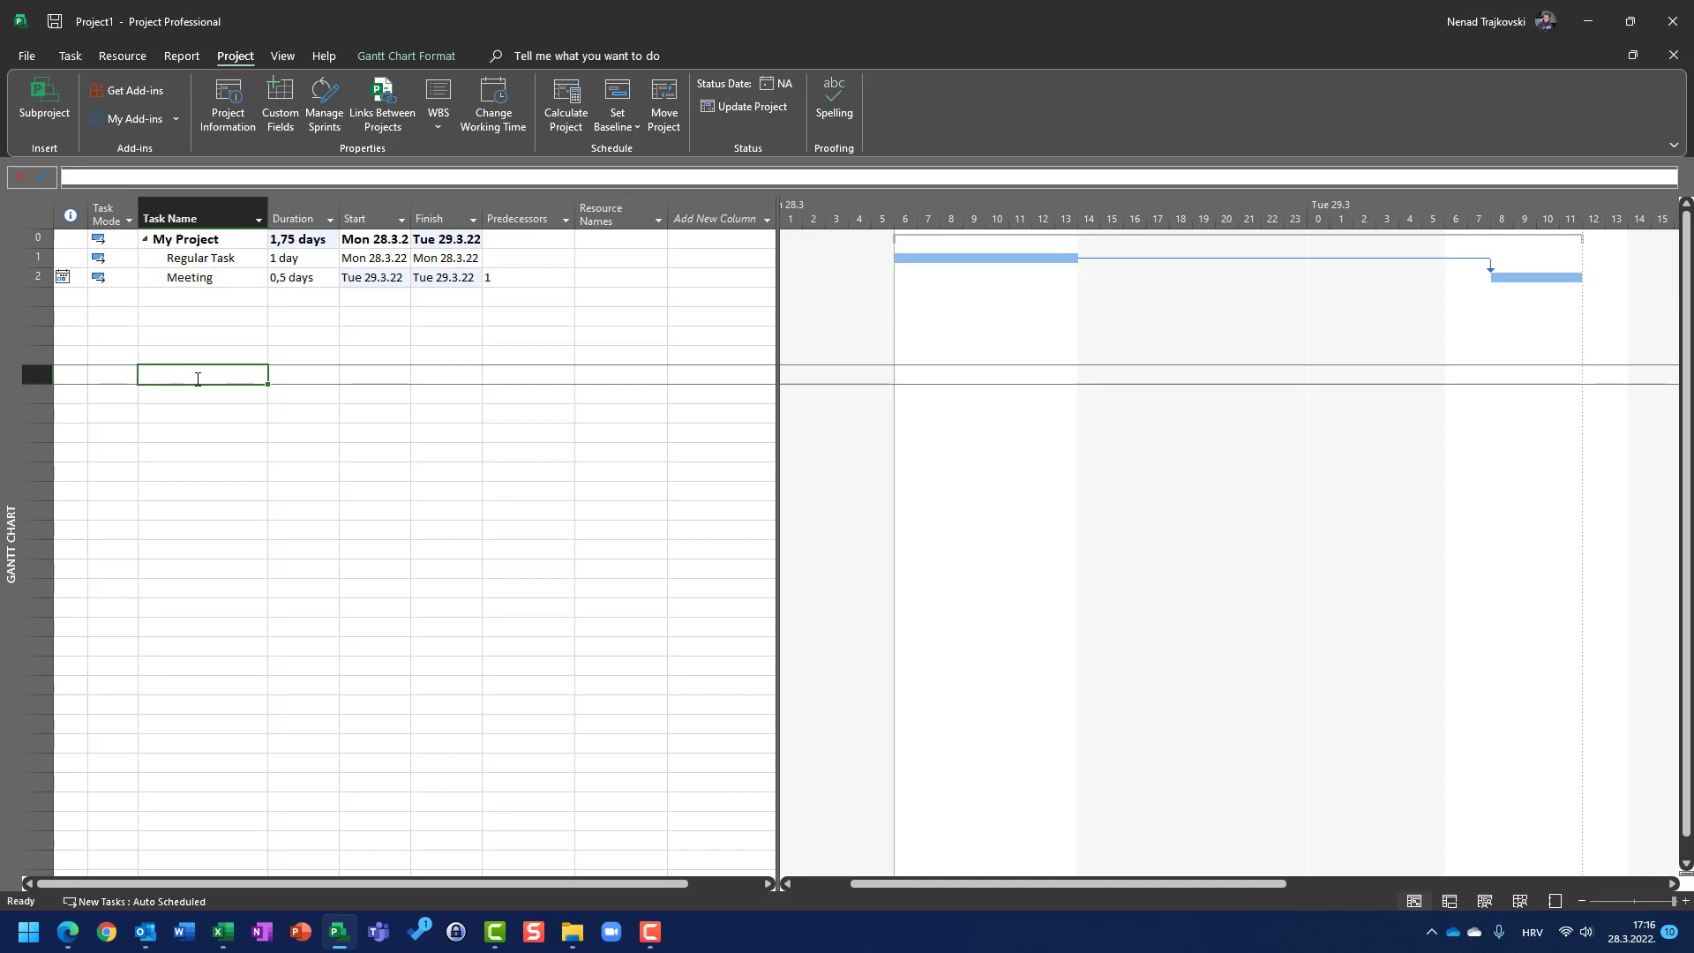
Step: Try a 2-day duration for Regular Task and check where the linked Meeting bar falls
{"action": "left_click", "coordinate": [293, 258]}
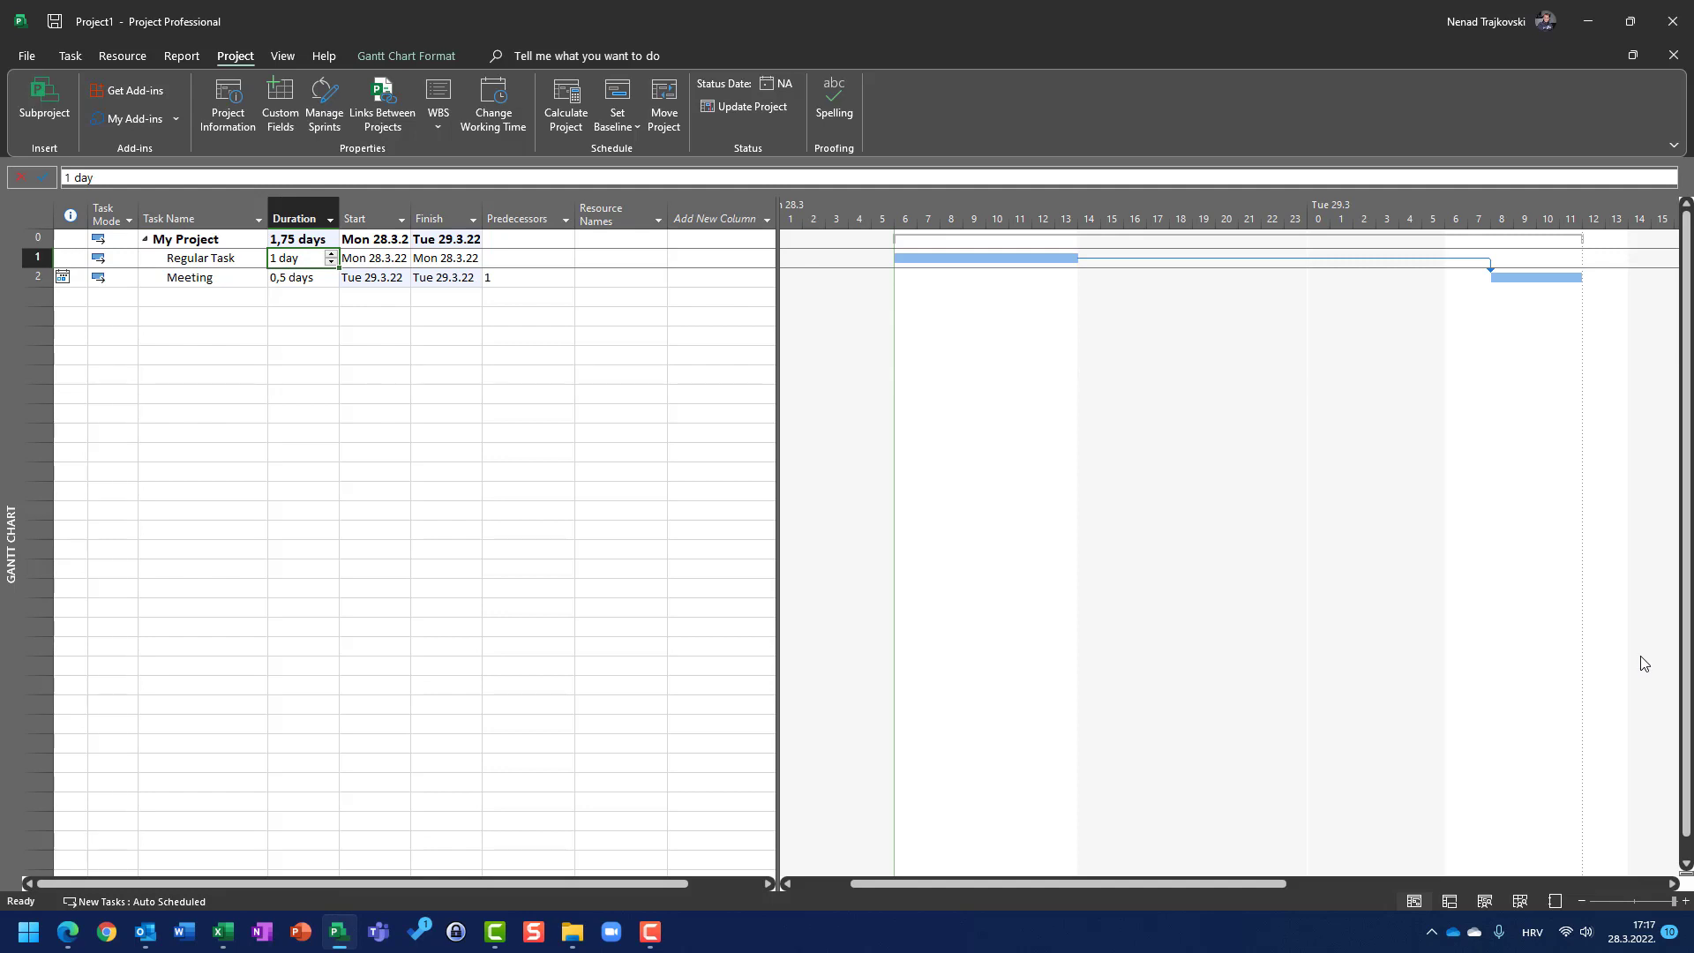
{"action": "type", "text": "2"}
{"action": "key", "text": "Return"}
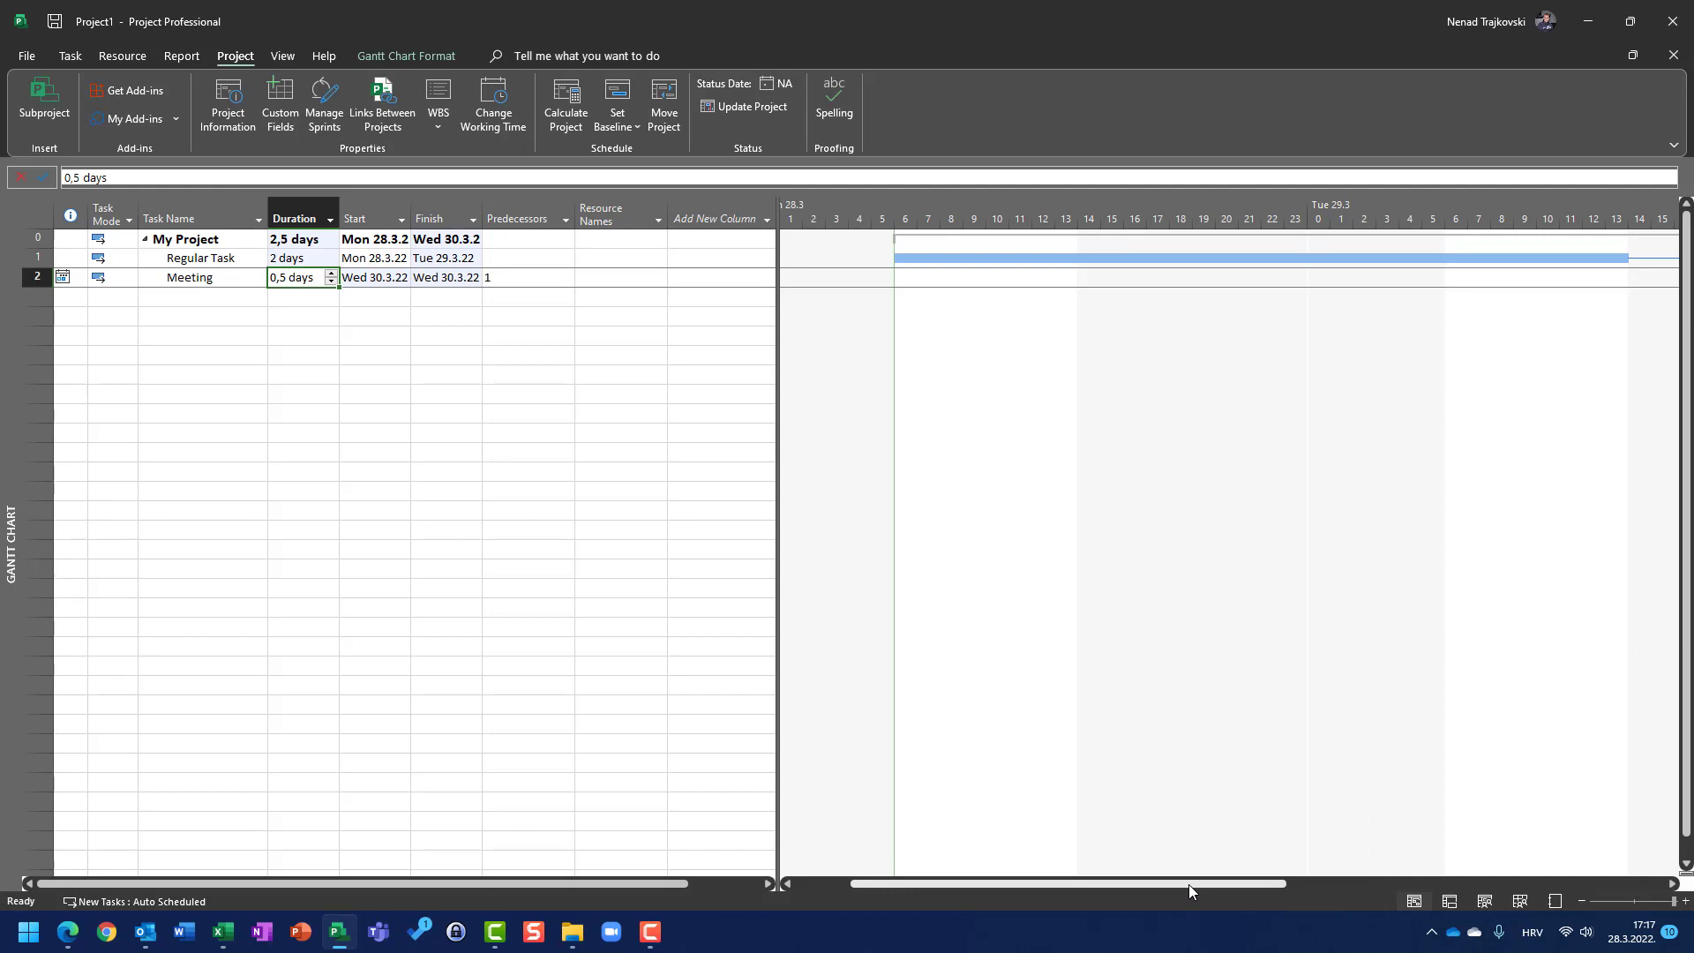
{"action": "left_click_drag", "start_coordinate": [1188, 884], "coordinate": [1437, 873]}
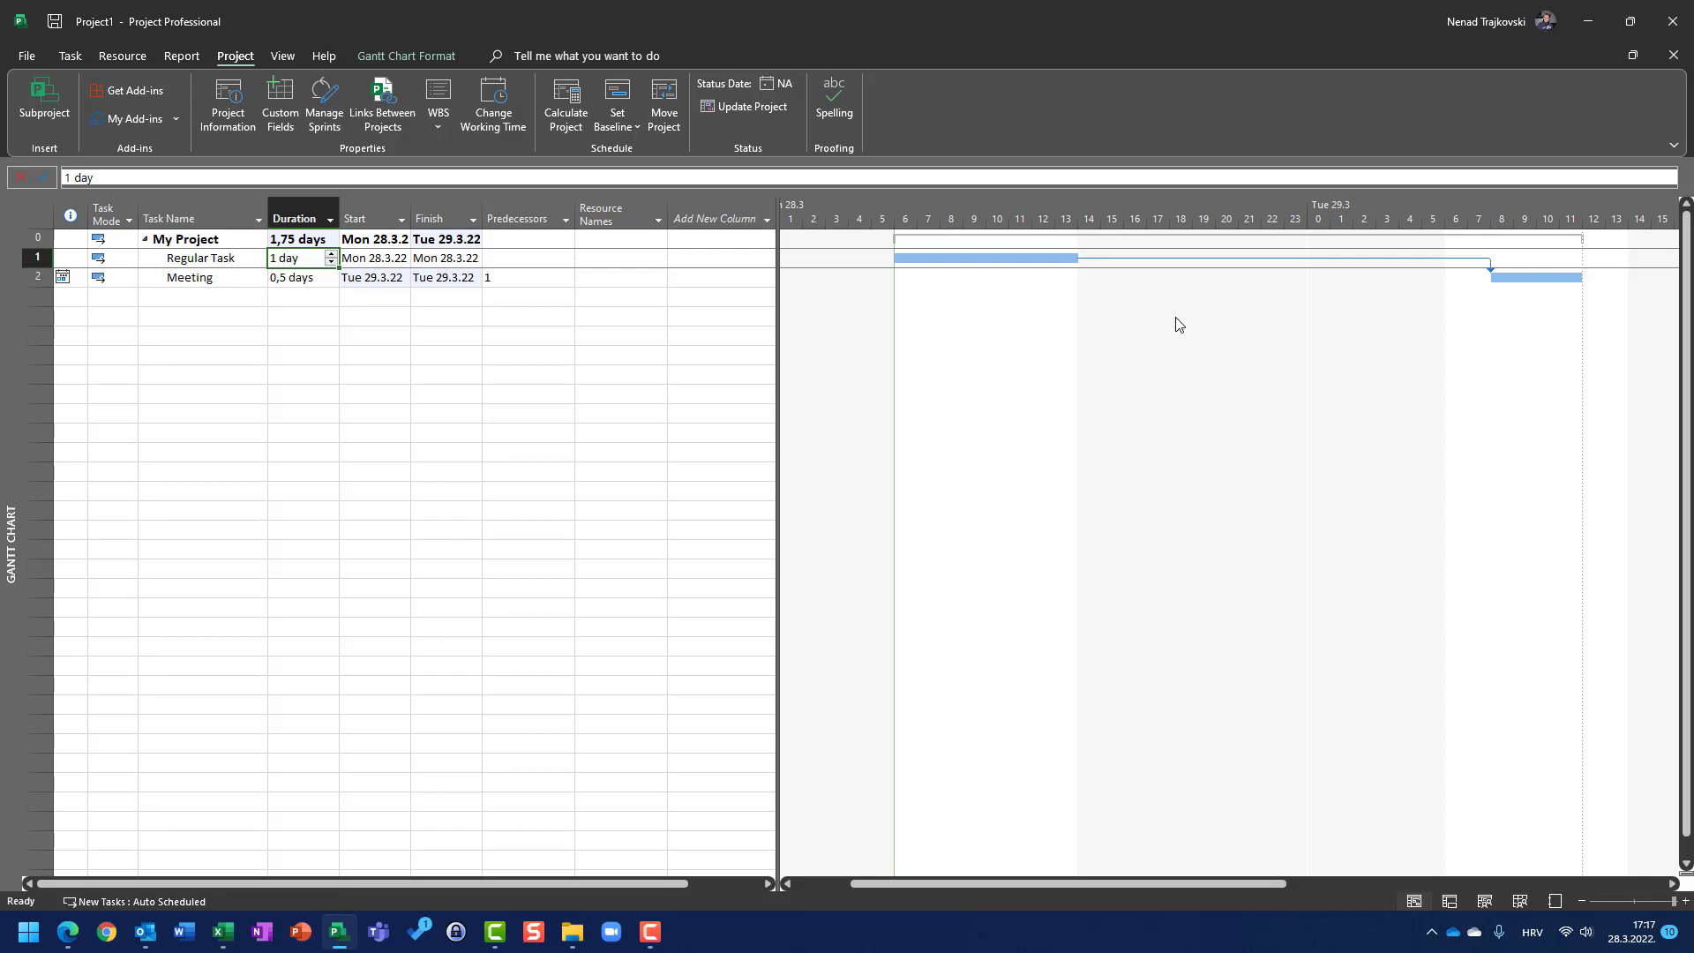
Step: Set Regular Task's duration to 2 days and inspect Meeting's constraint indicator and bar in the Gantt chart
{"action": "type", "text": "2"}
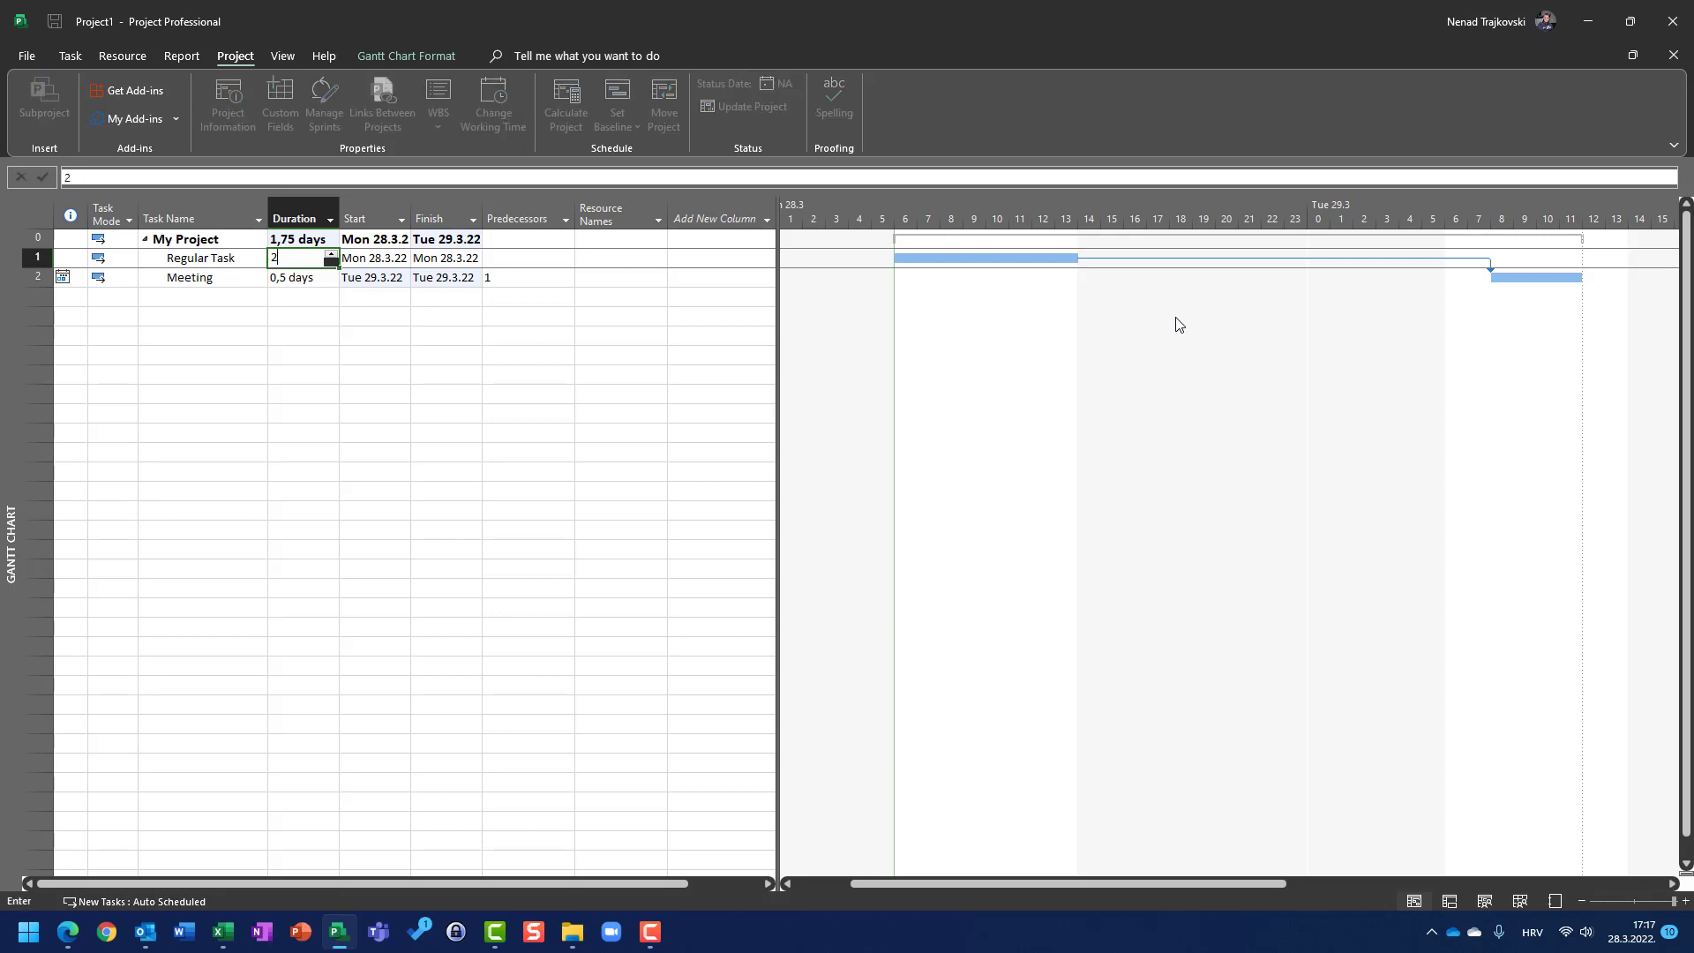
{"action": "key", "text": "Return"}
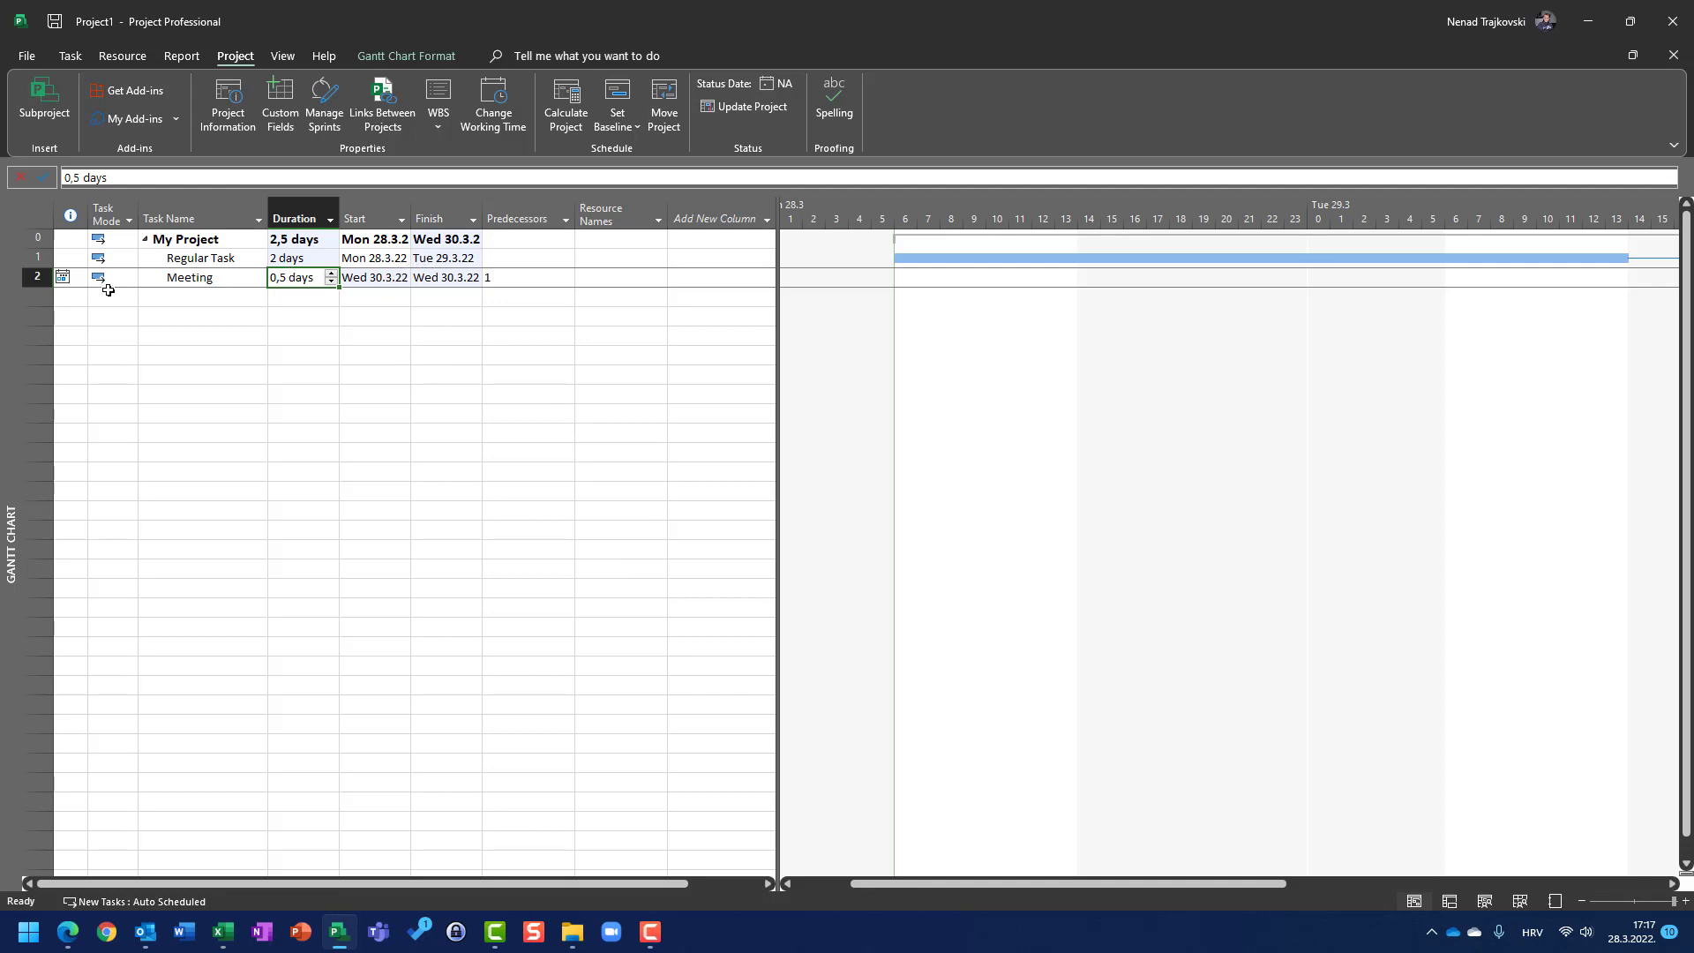
{"action": "mouse_move", "coordinate": [68, 279]}
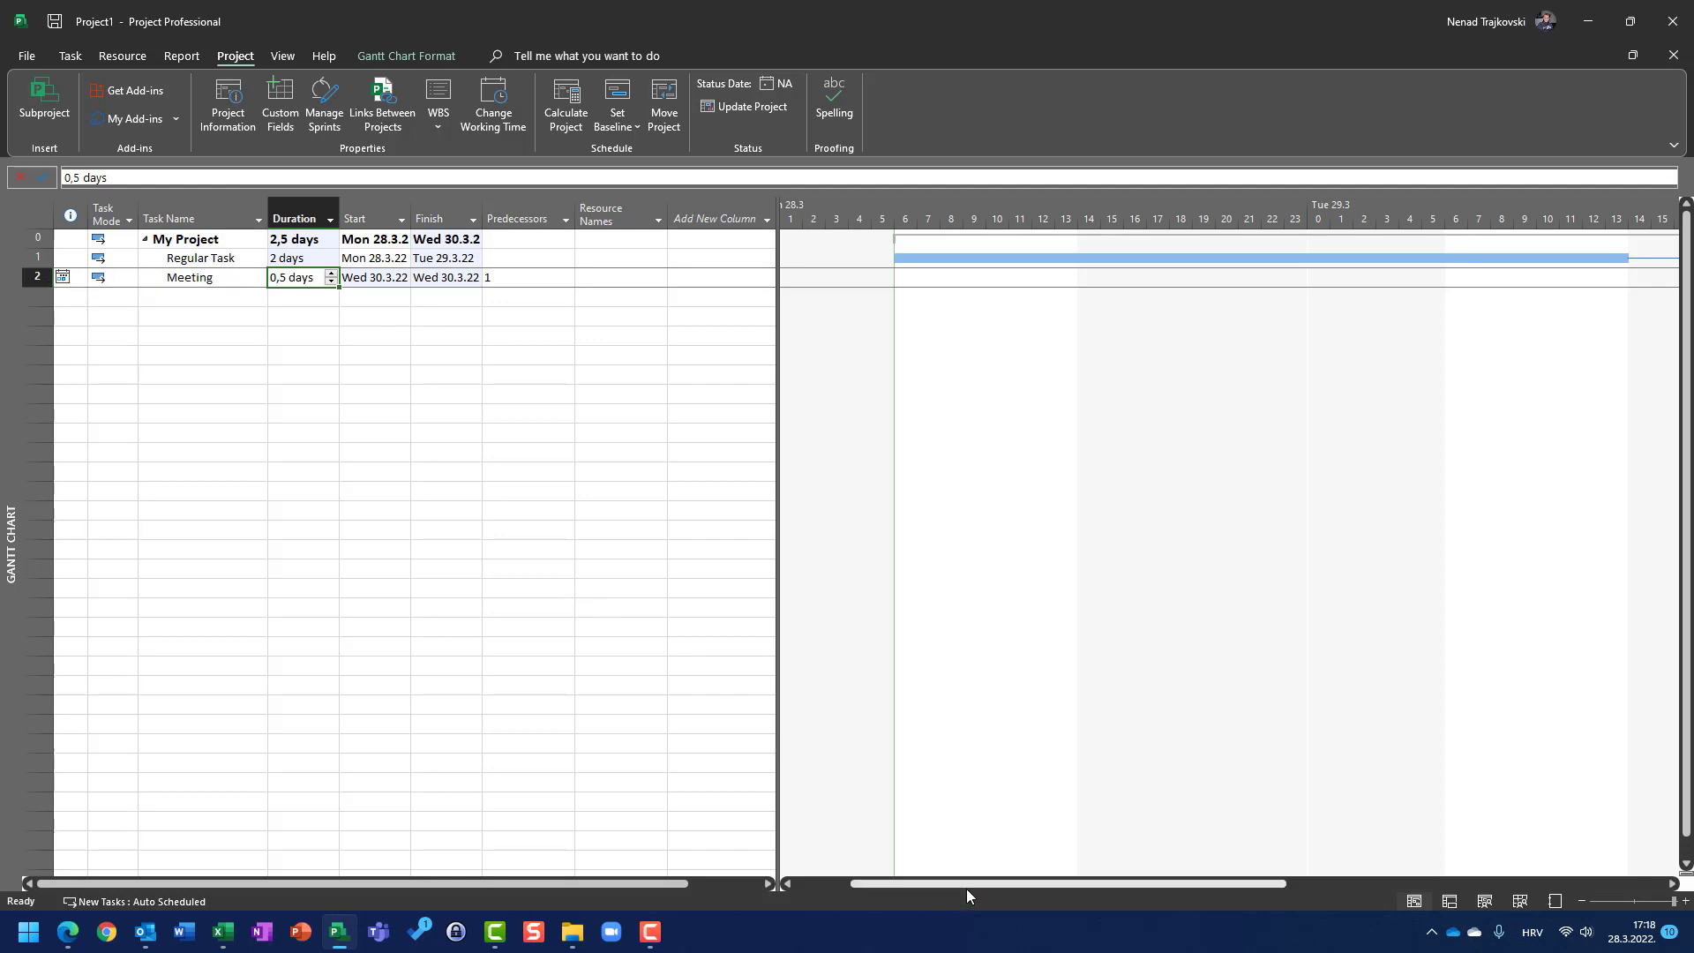
{"action": "left_click_drag", "start_coordinate": [966, 884], "coordinate": [1178, 885]}
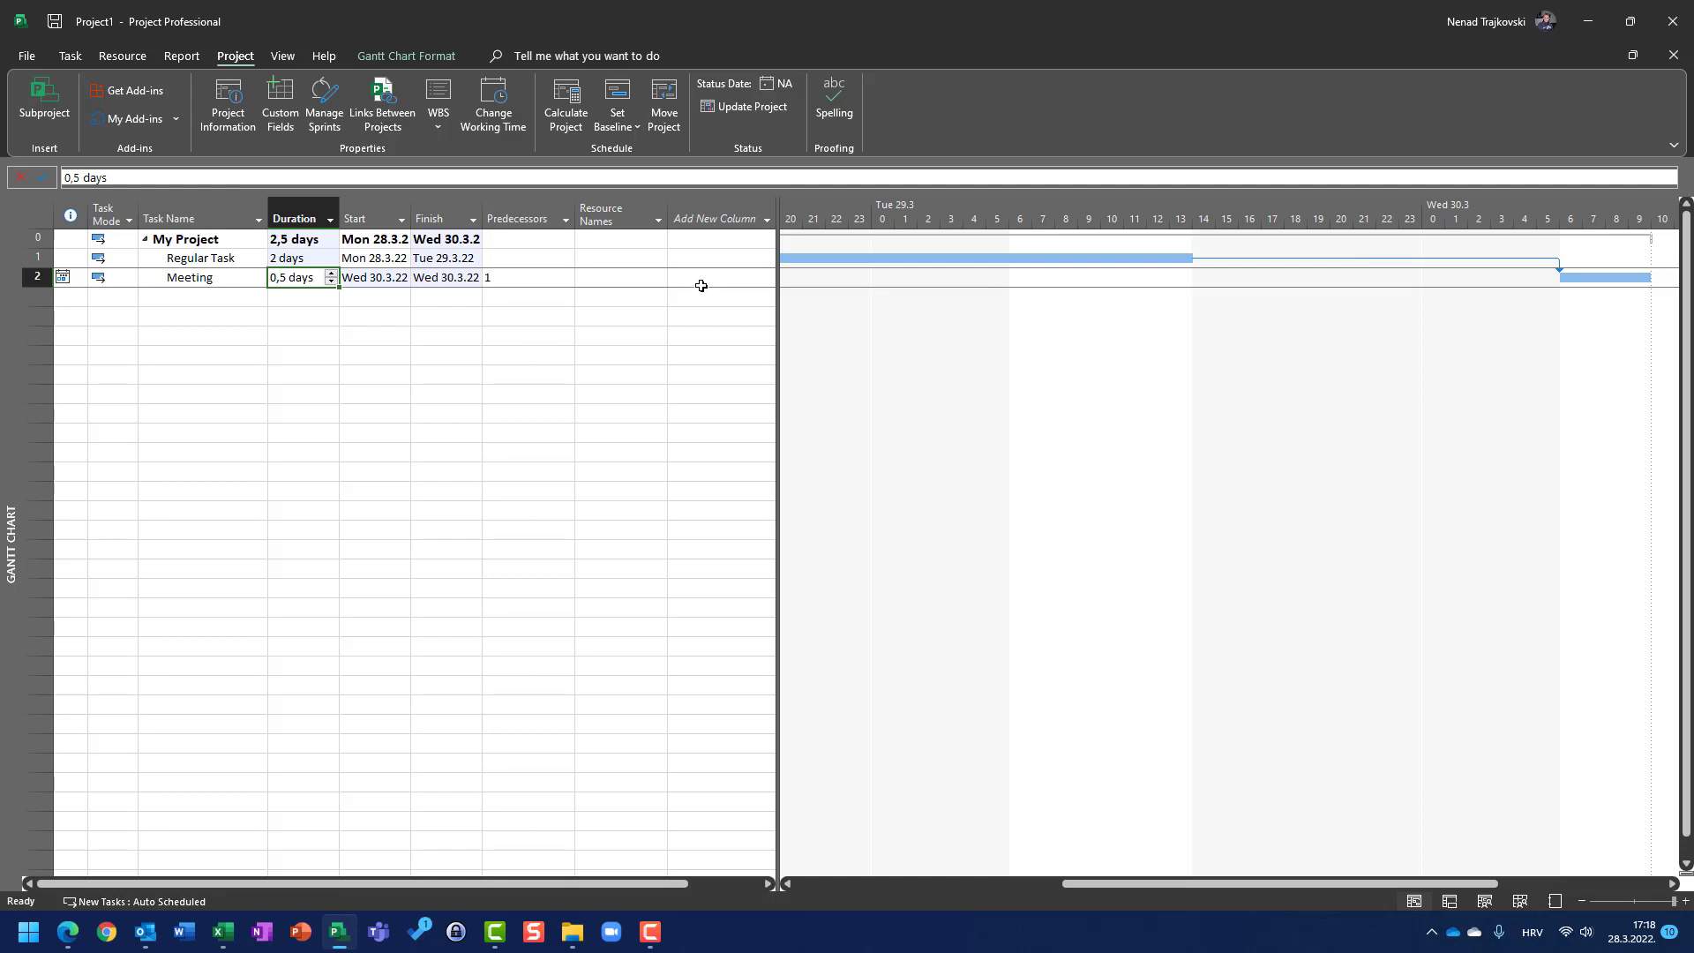
Step: Set the Meeting task's start to Wed 30.3.22 at 8:00 in its task information
{"action": "left_click", "coordinate": [50, 282]}
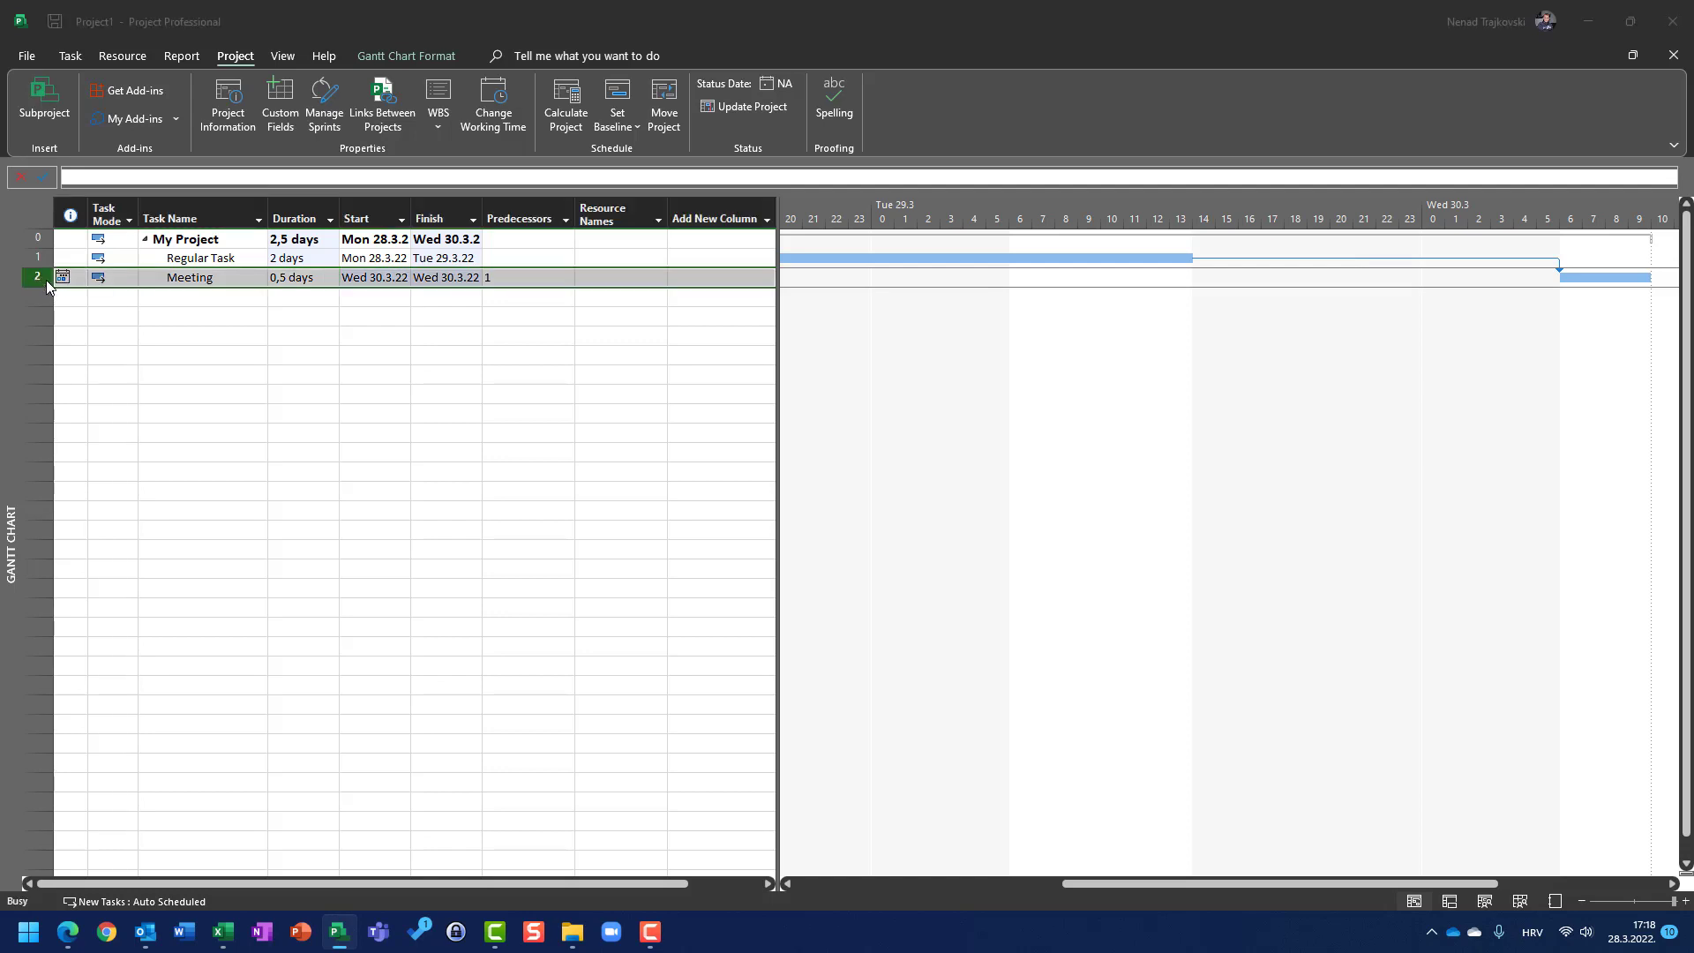
{"action": "double_click", "coordinate": [46, 282]}
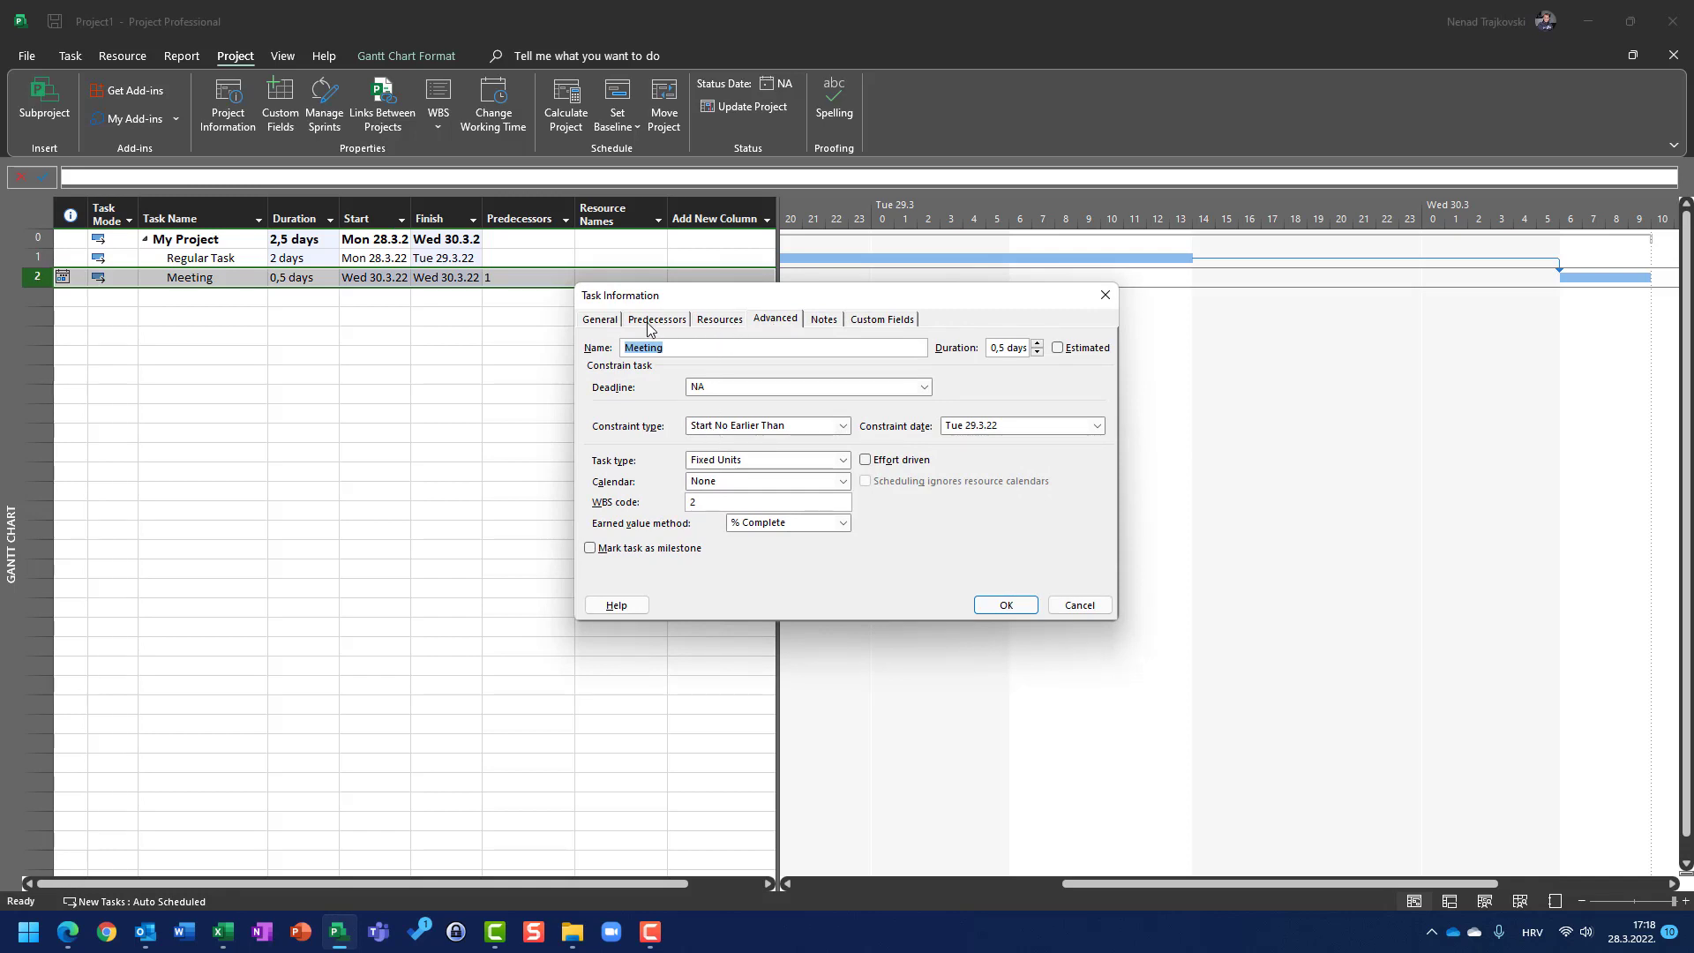
{"action": "left_click", "coordinate": [609, 322]}
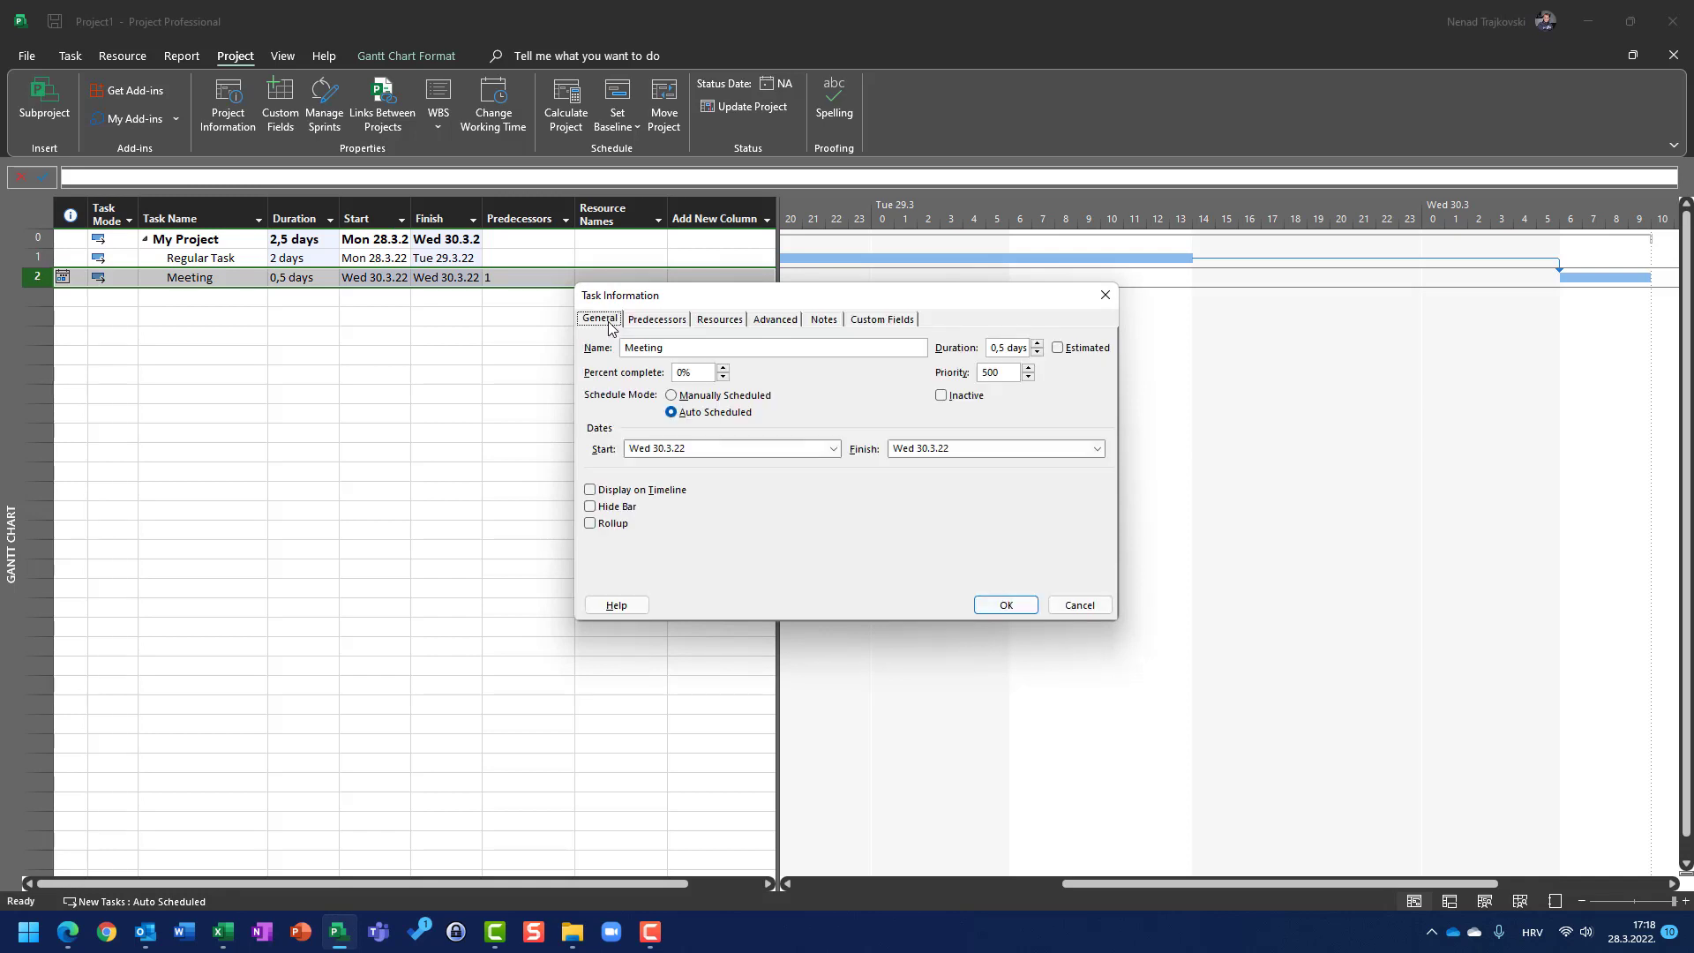
{"action": "left_click", "coordinate": [738, 448]}
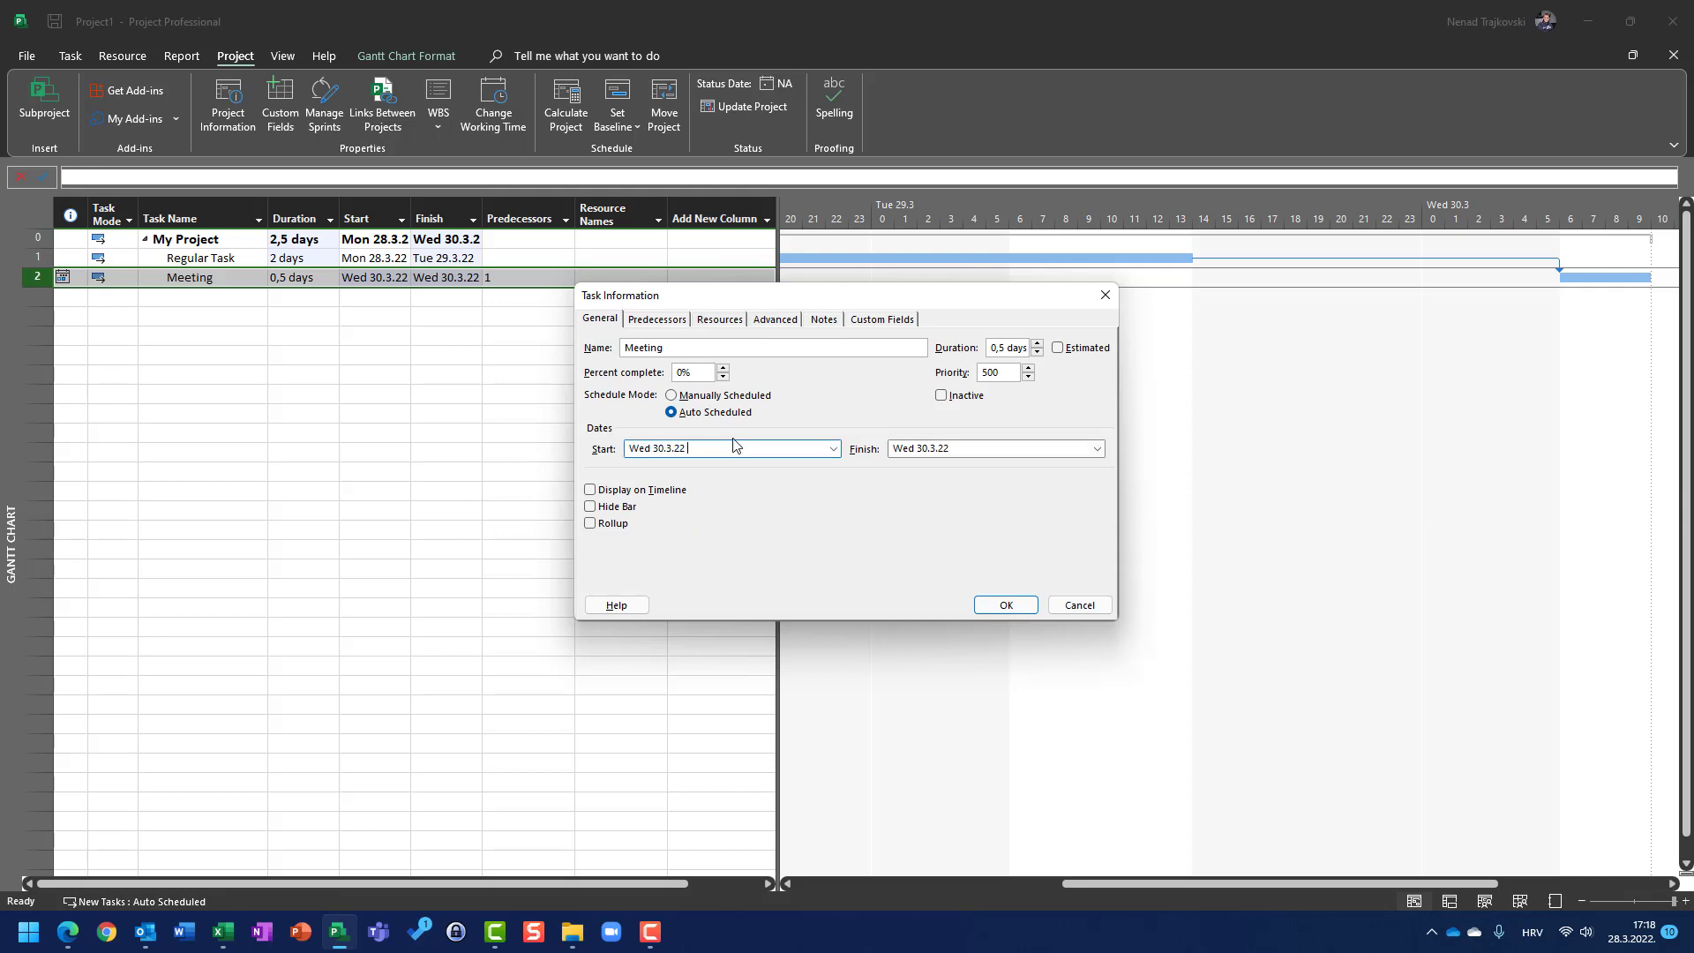
{"action": "type", "text": "10"}
{"action": "key", "text": "BackSpace"}
{"action": "key", "text": "BackSpace"}
{"action": "type", "text": "8:00"}
{"action": "key", "text": "Return"}
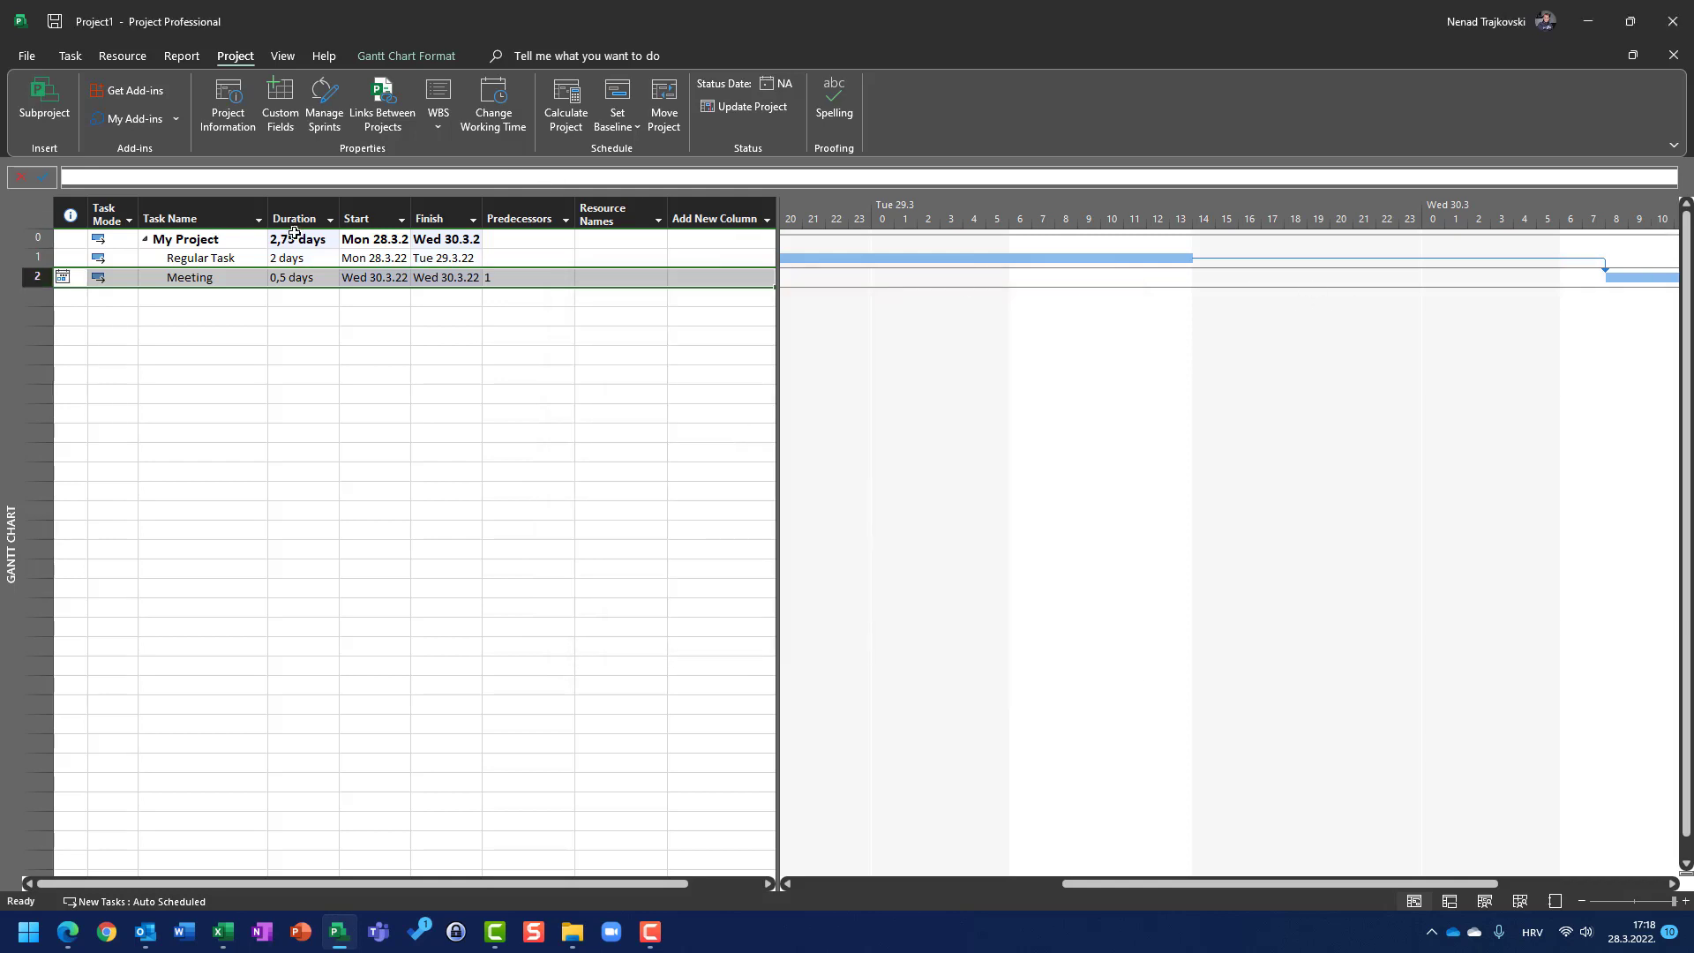
Step: Set Regular Task's duration to 0,5 days and check the constraint indicator of Meeting
{"action": "left_click", "coordinate": [298, 263]}
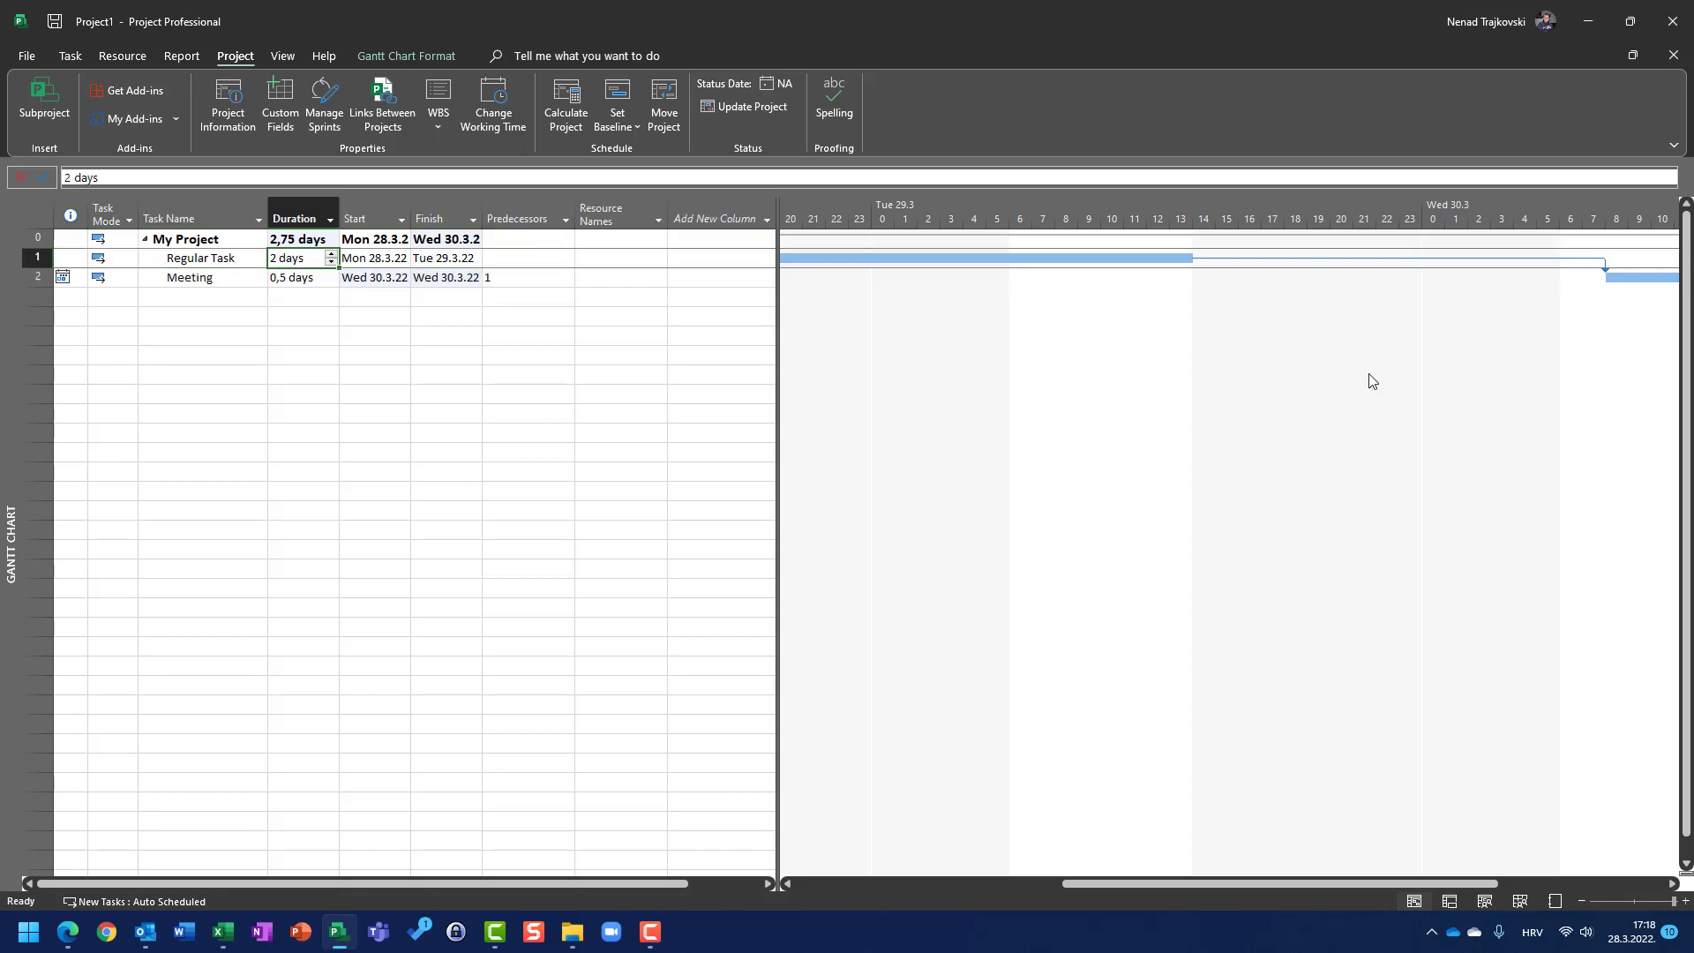
{"action": "type", "text": "0,5"}
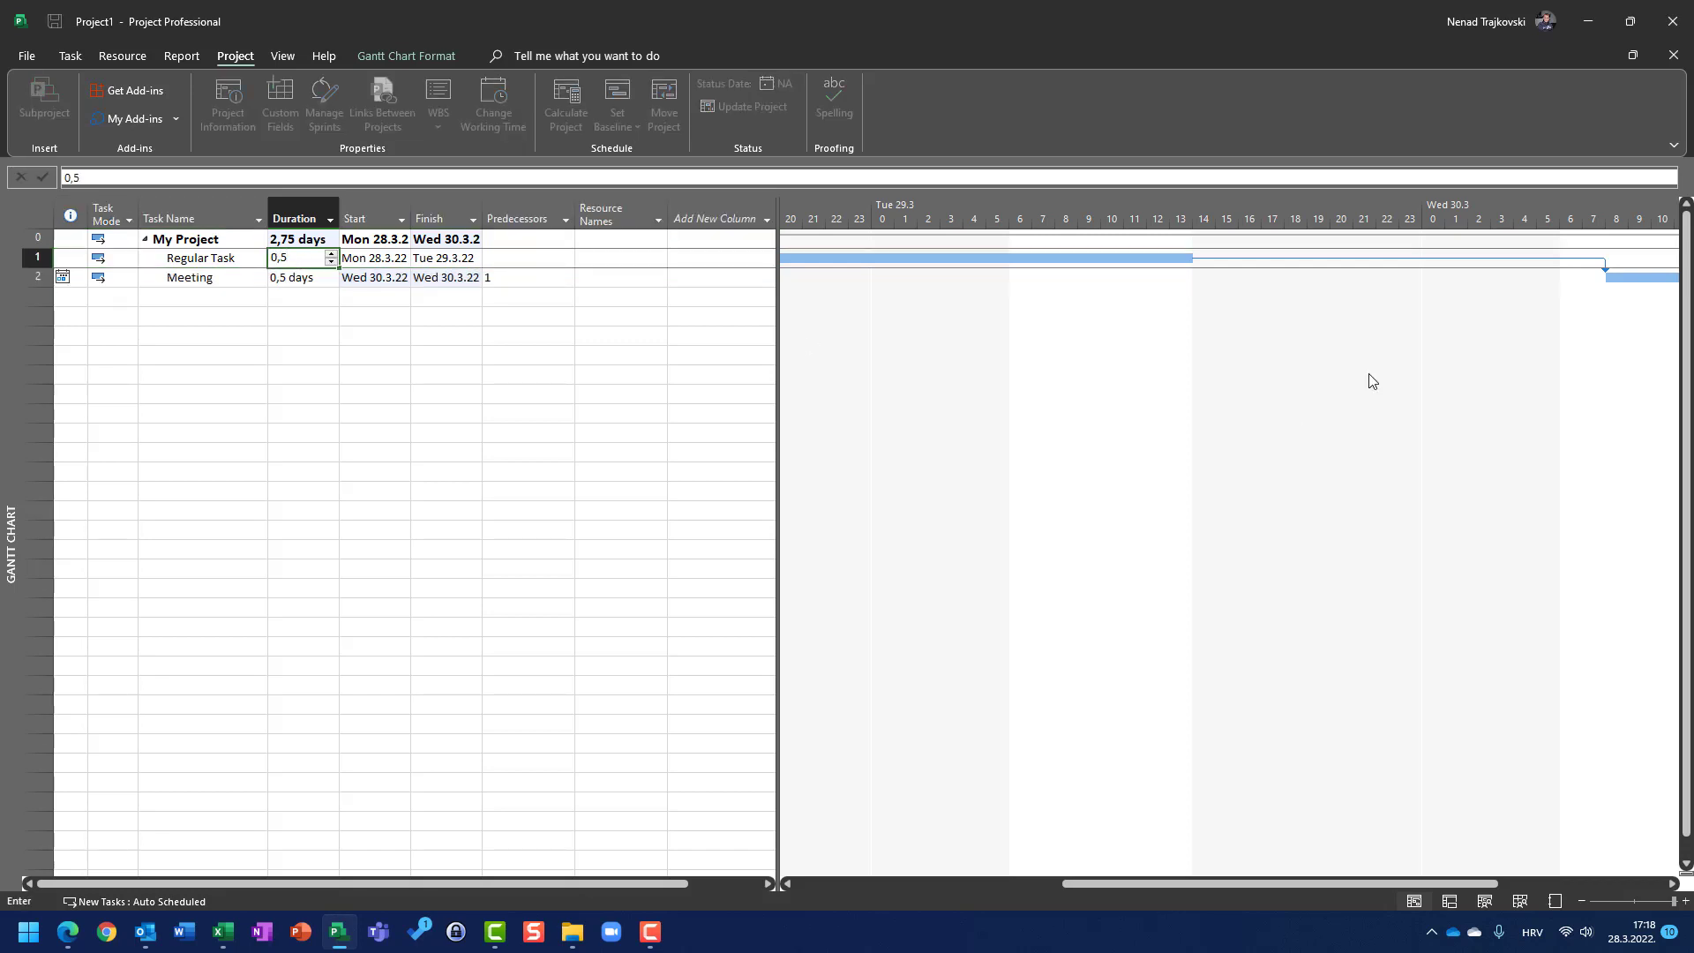
{"action": "key", "text": "Return"}
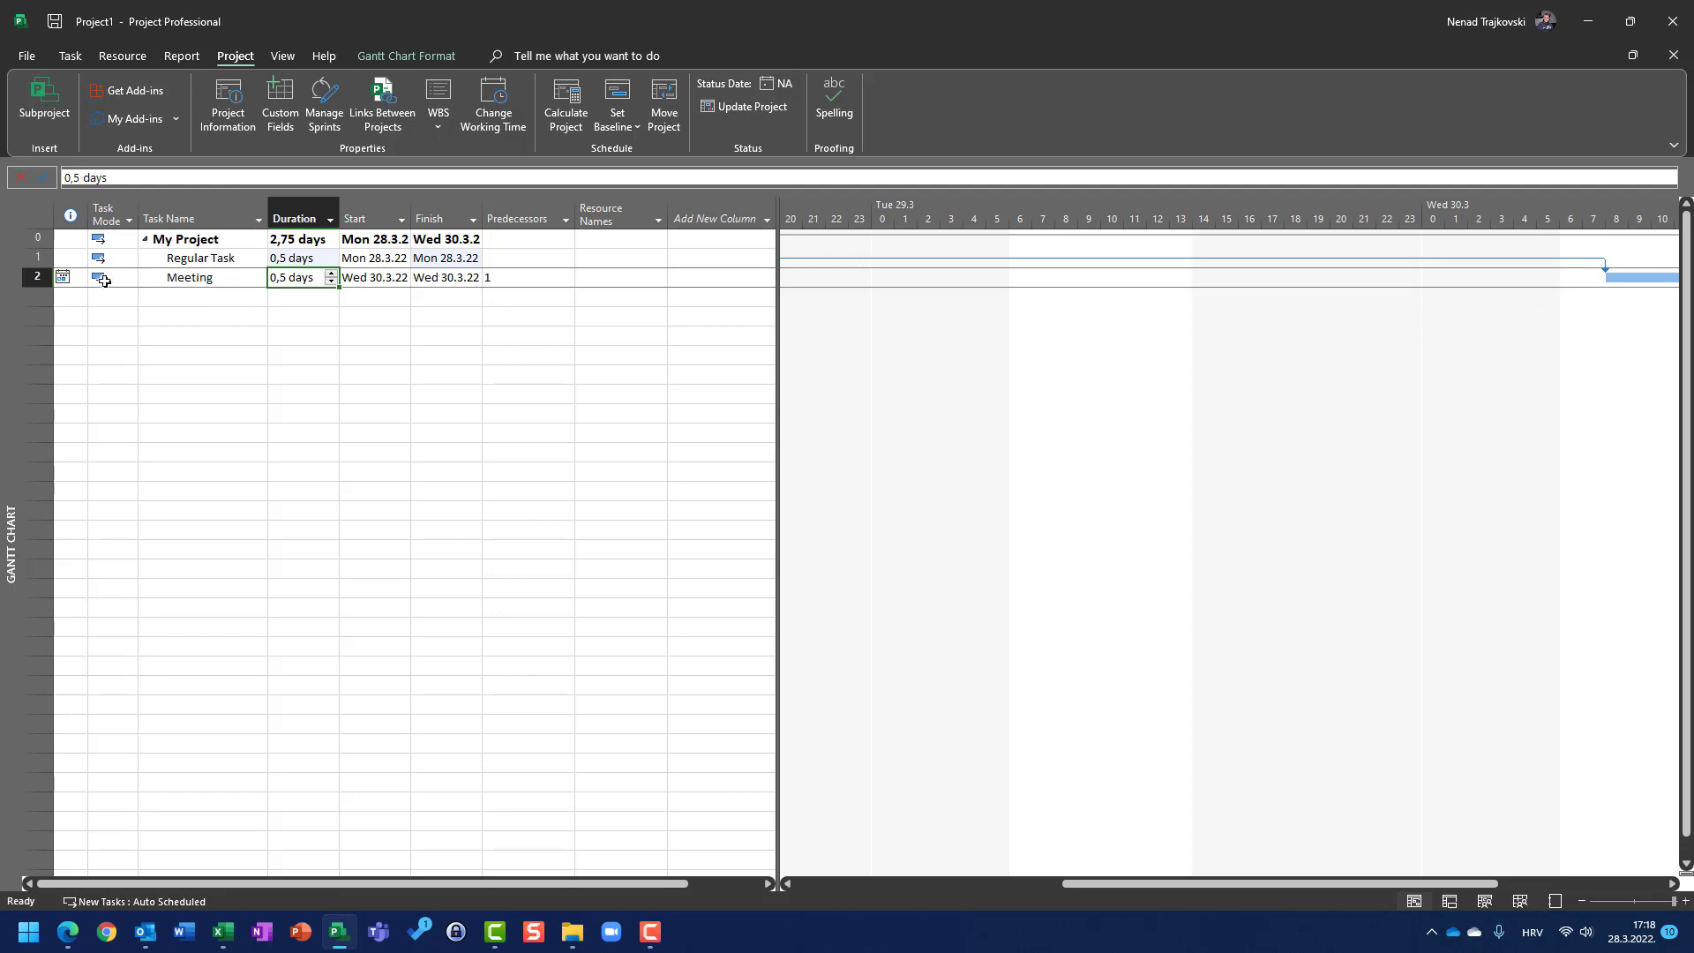
{"action": "mouse_move", "coordinate": [76, 277]}
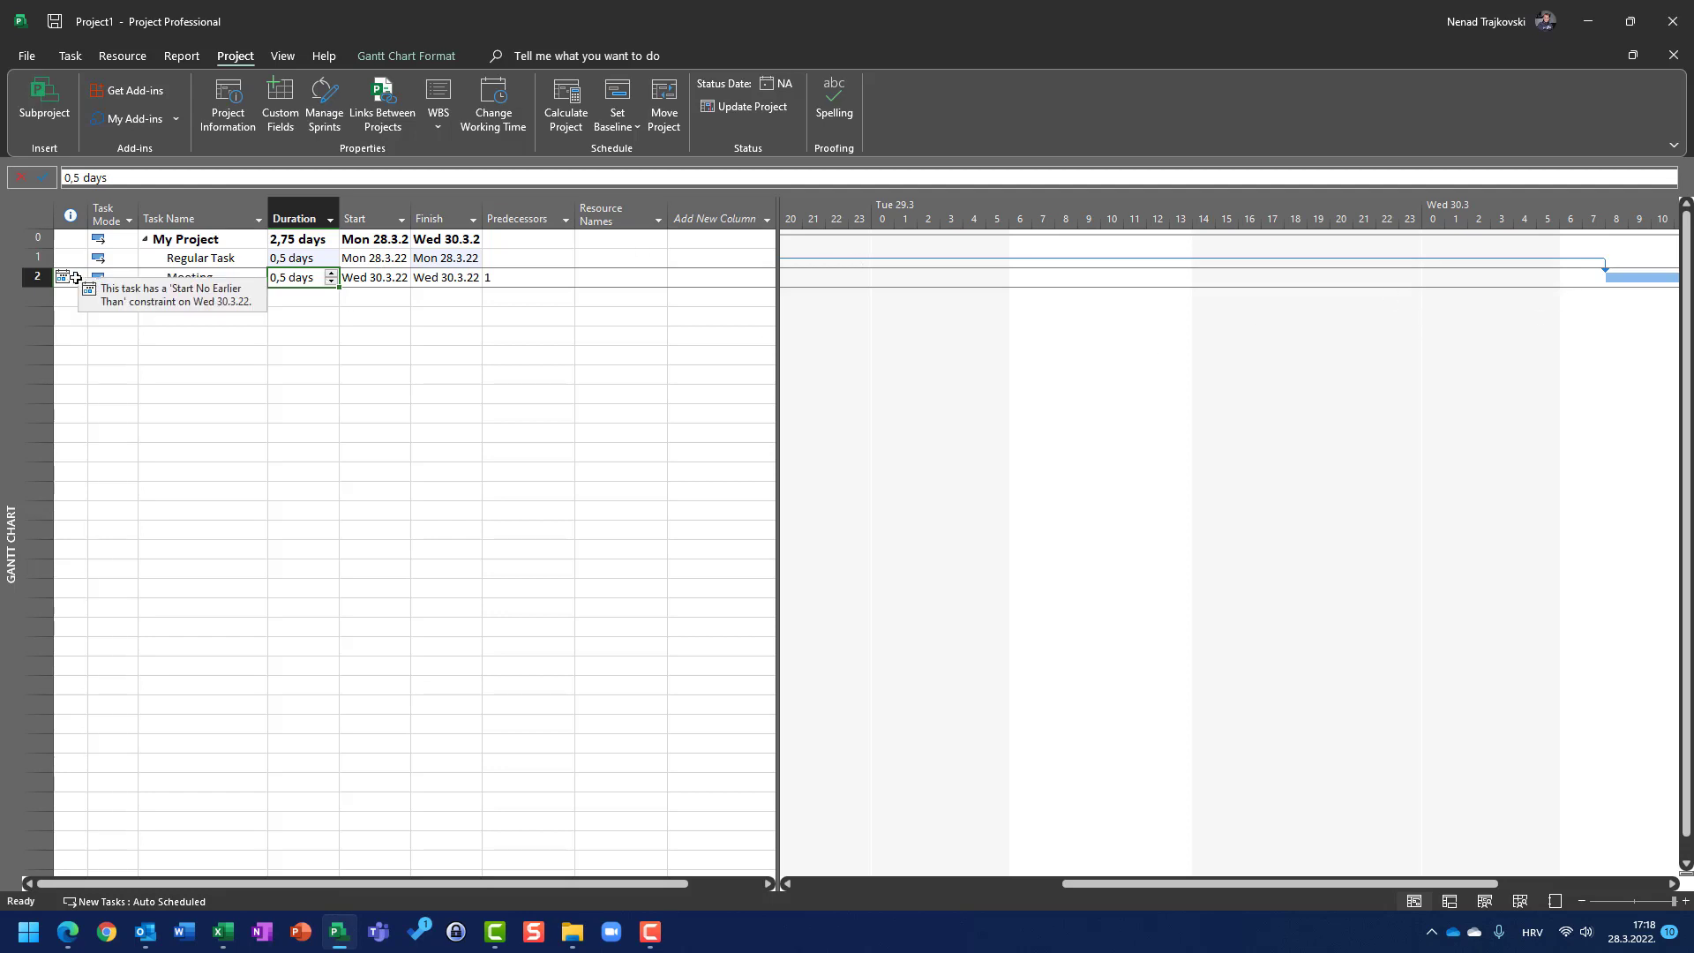